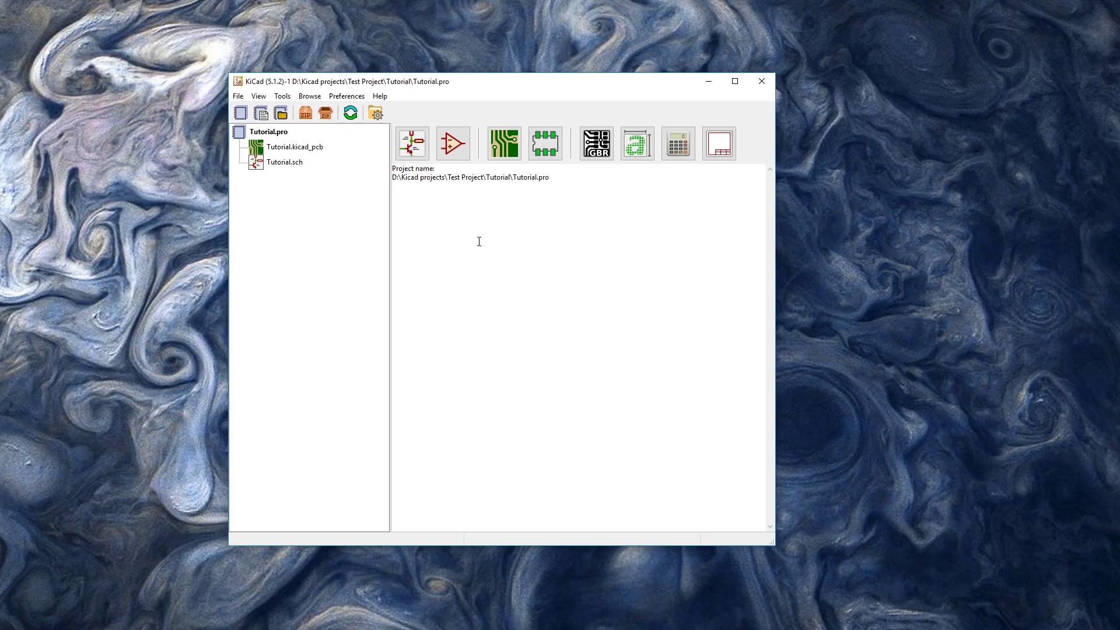
Step: In the Symbol Editor, create a new library named tutorial and add it to the global library table
left_click(462, 153)
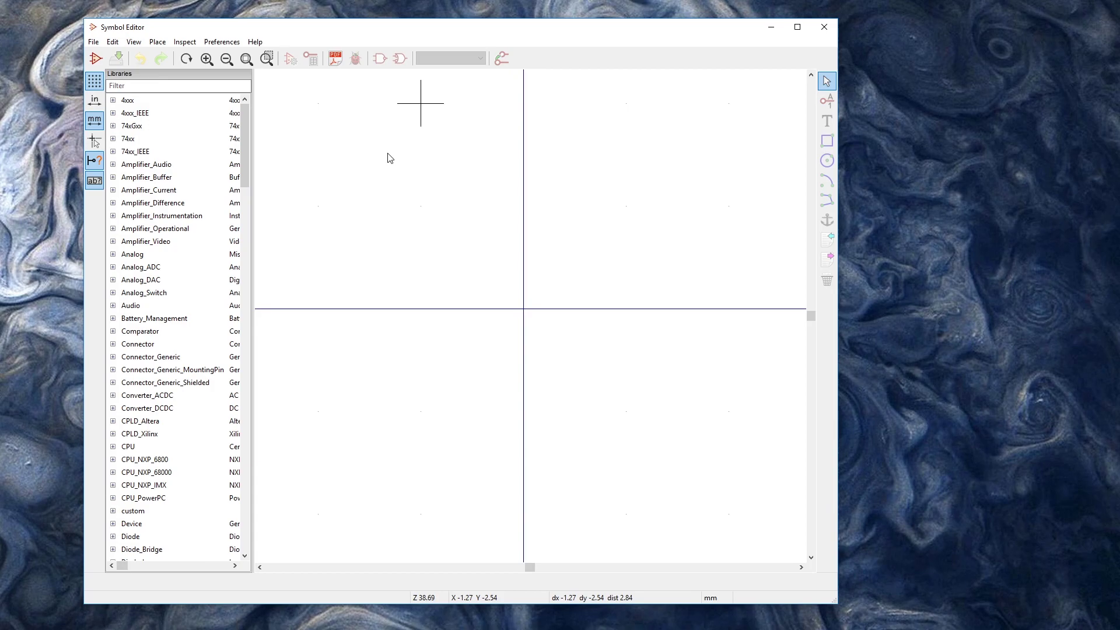
left_click(95, 42)
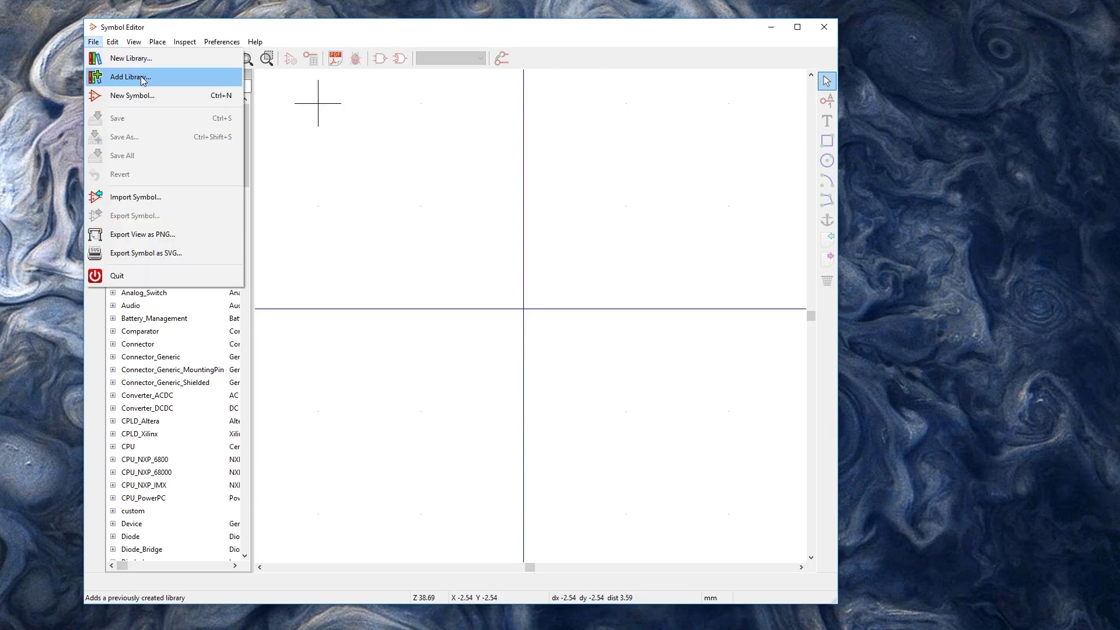
left_click(133, 57)
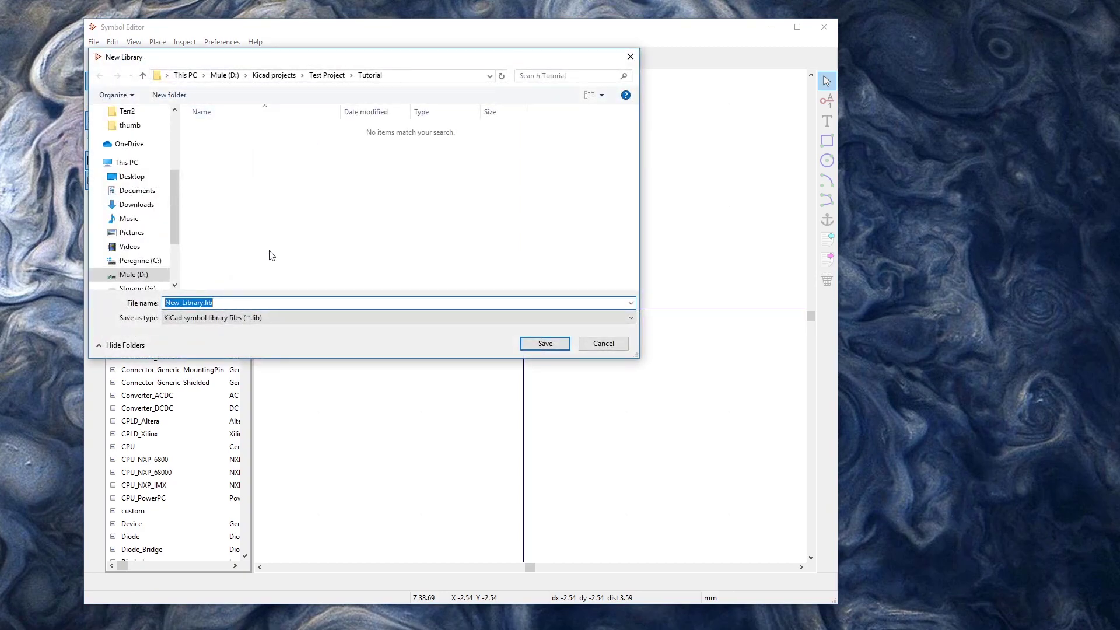
left_click_drag(204, 304, 108, 304)
type("tutorial")
key("Return")
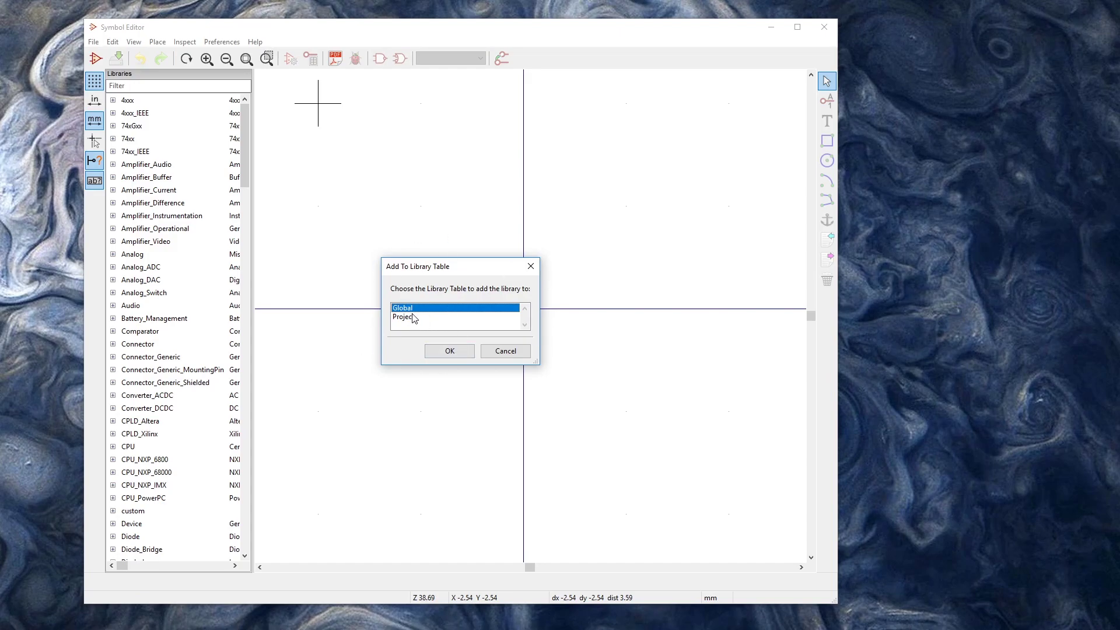
left_click(449, 352)
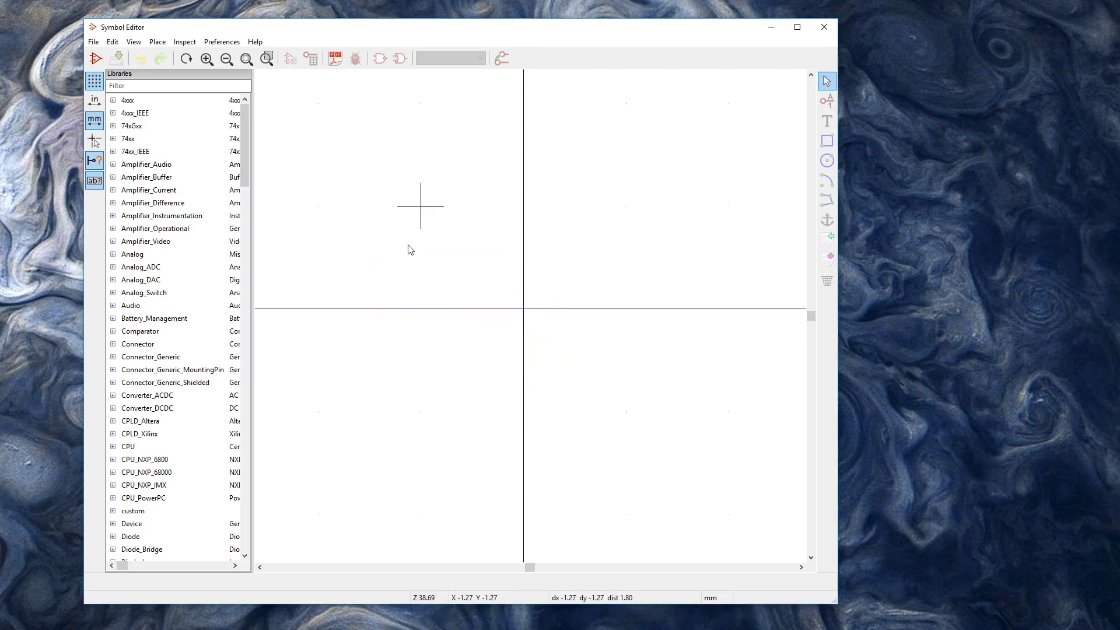
Step: Start a new symbol DC-DC-Con.SM in the tutorial library, keeping the default reference U
left_click(98, 59)
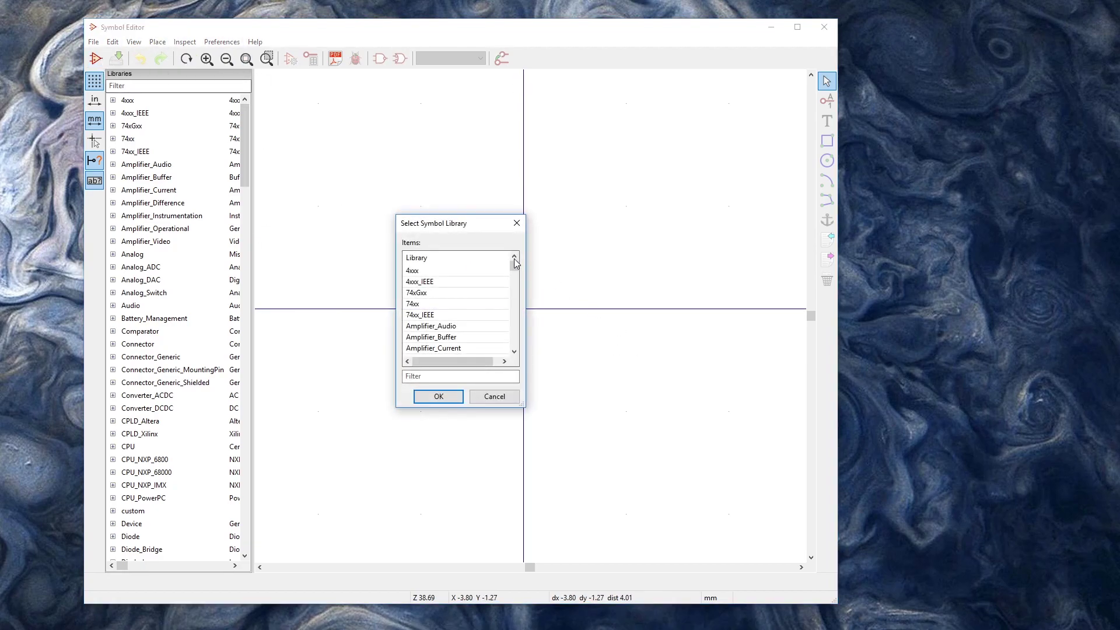
left_click_drag(516, 272, 515, 344)
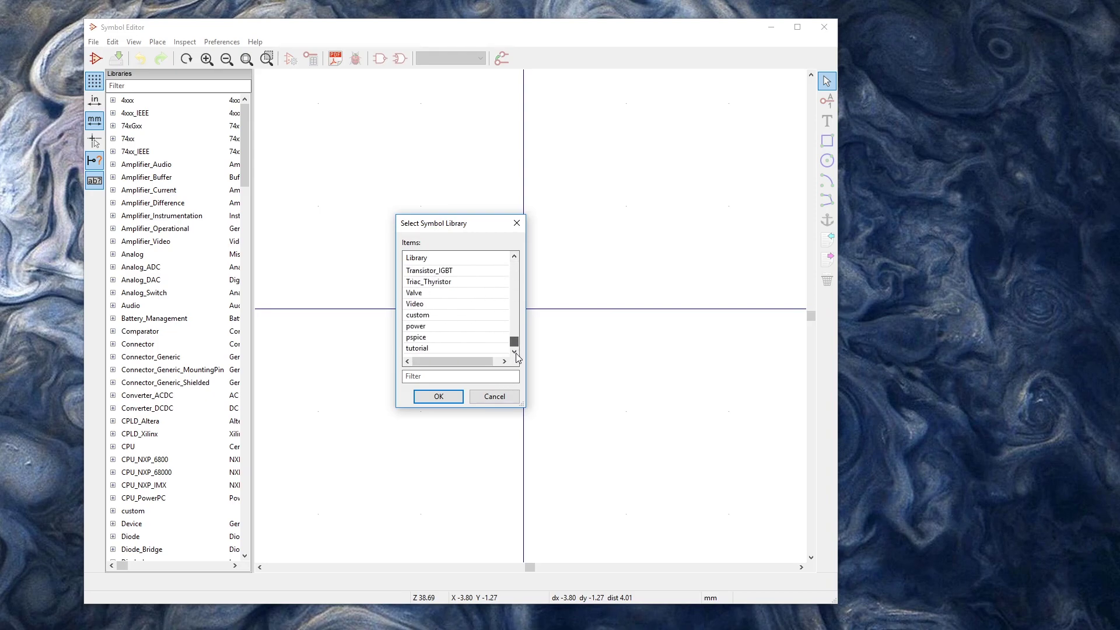
left_click(442, 349)
left_click(438, 397)
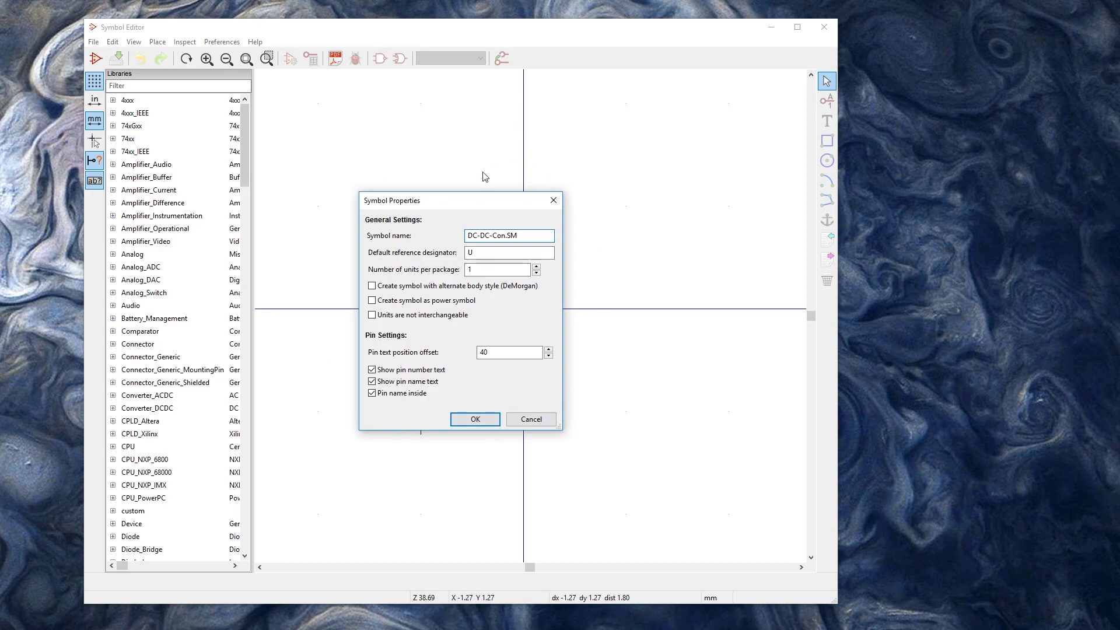
left_click(496, 252)
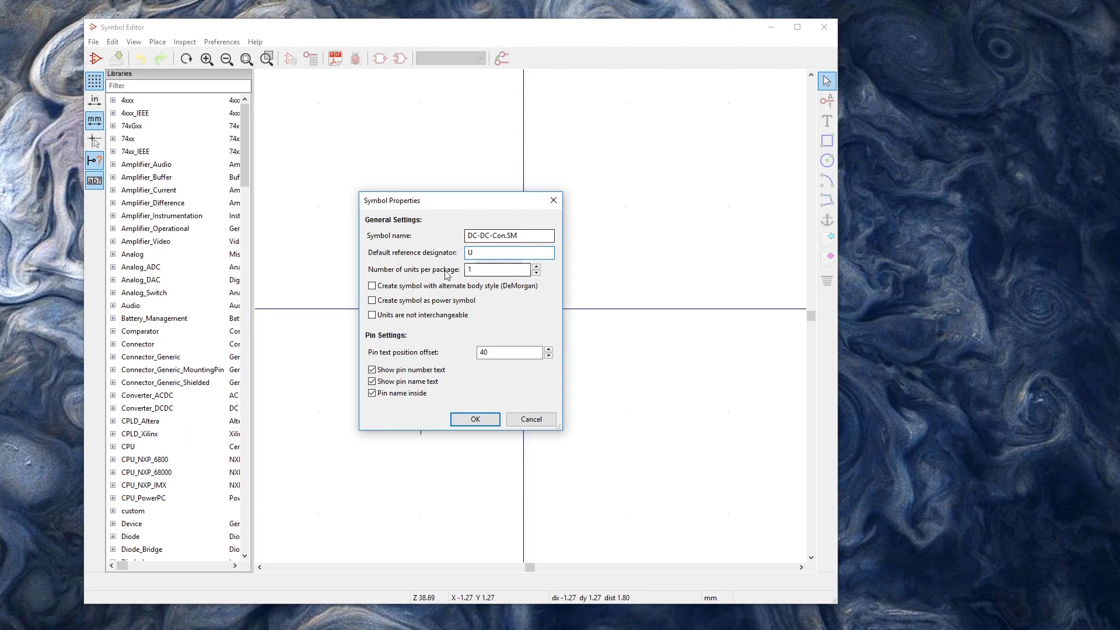
Step: Finish creating DC-DC-Con.SM and drag its name field above the origin
left_click(475, 419)
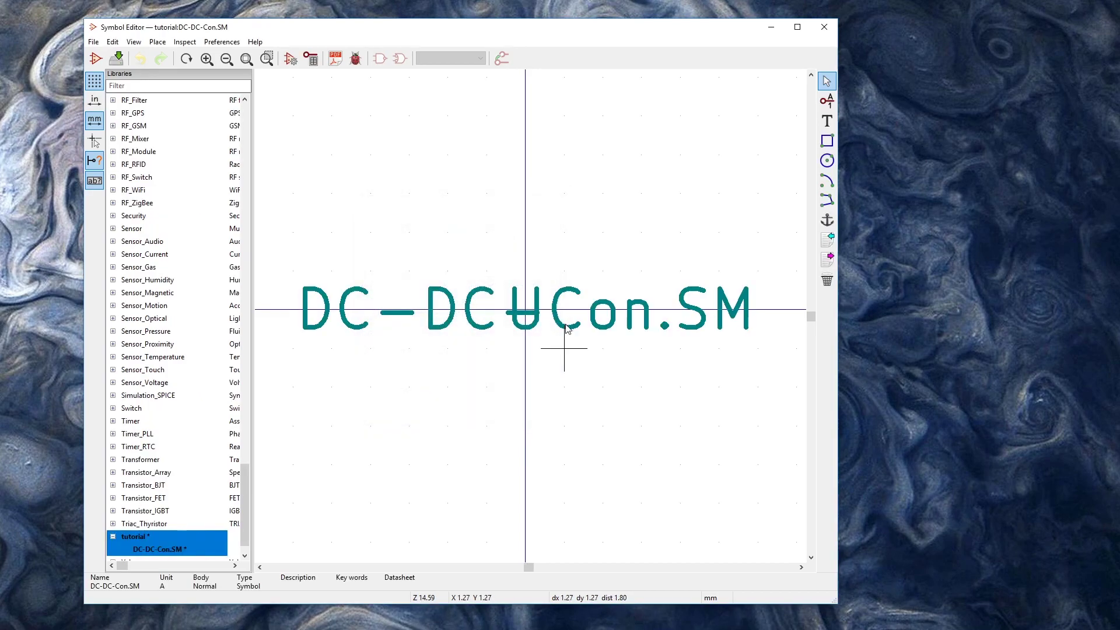
scroll(563, 315, "down", 2)
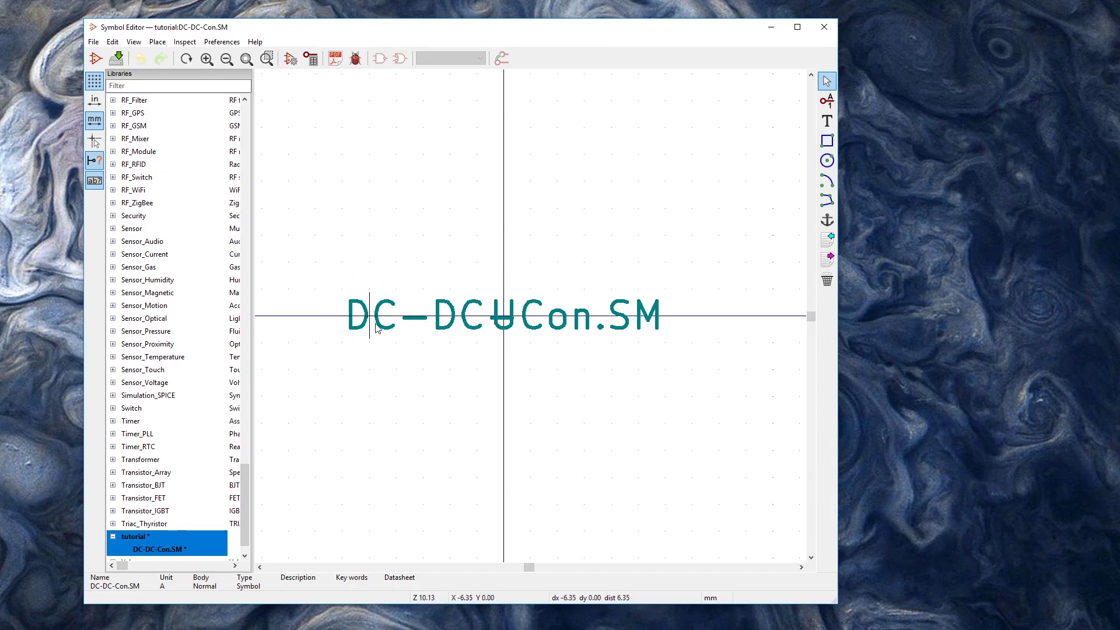
left_click_drag(380, 306, 508, 117)
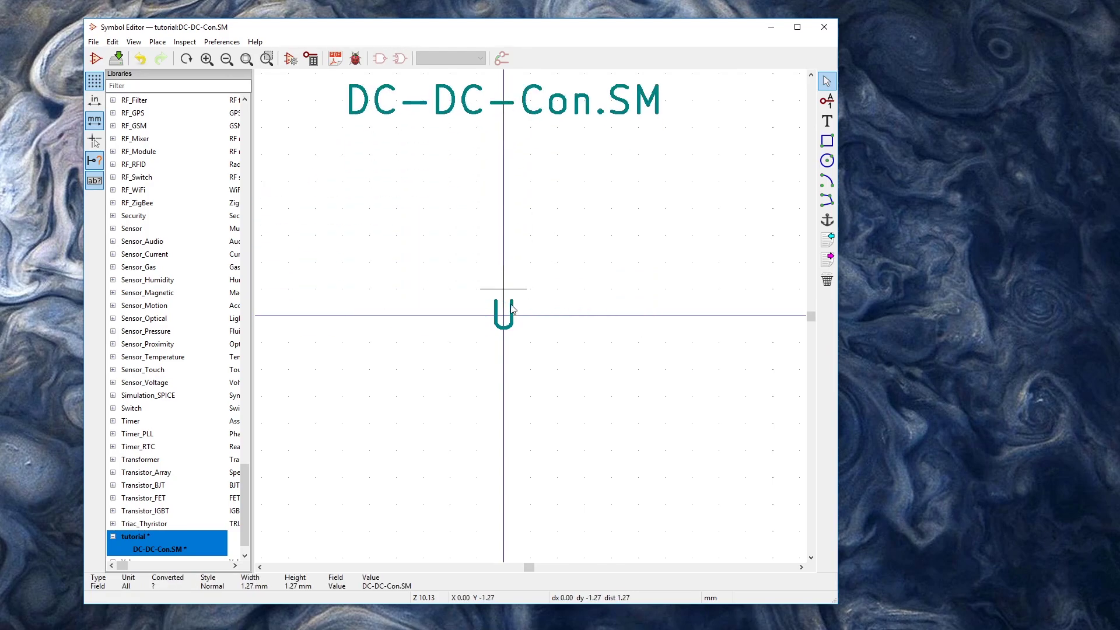
Step: Pick the U reference field out of the overlap and drop it below the origin
left_click(511, 328)
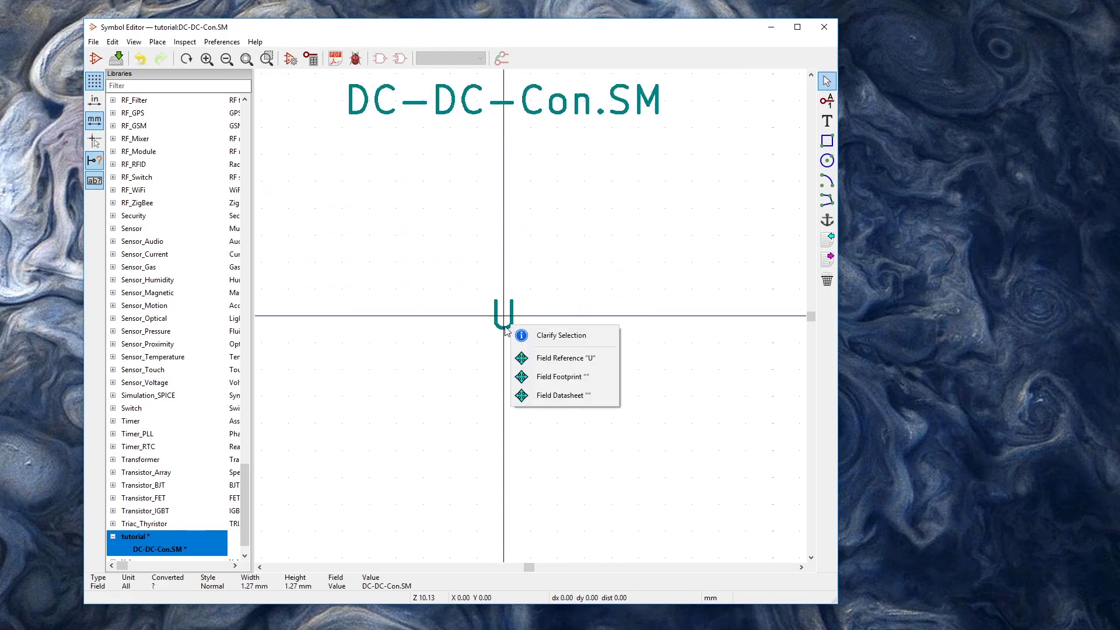
left_click(563, 358)
left_click(511, 534)
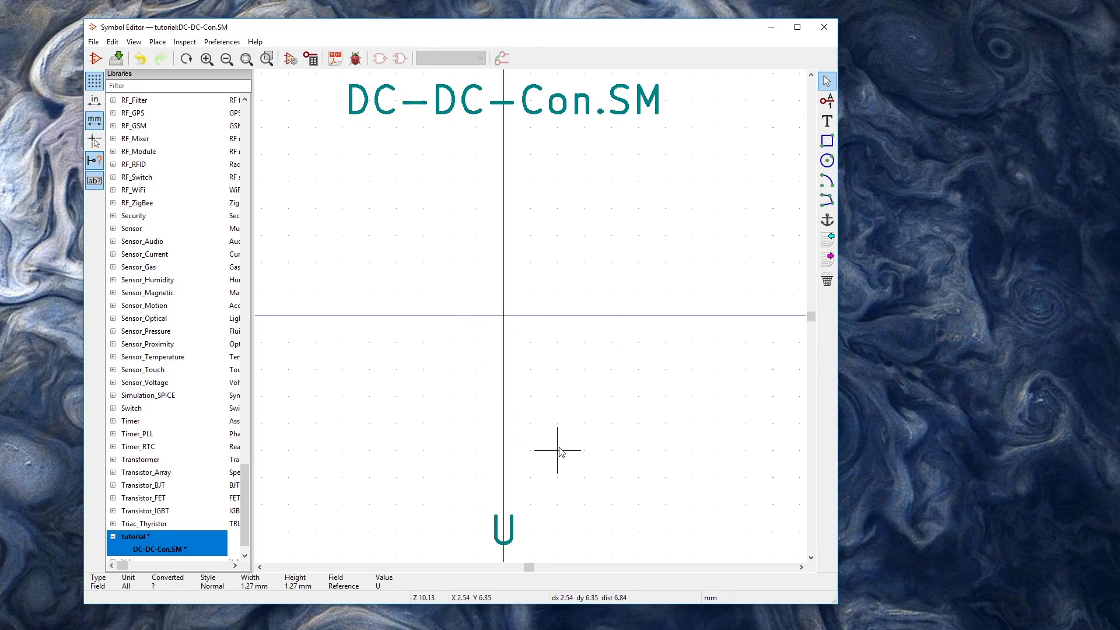
scroll(555, 450, "down", 2)
scroll(529, 313, "up", 4)
scroll(557, 336, "down", 4)
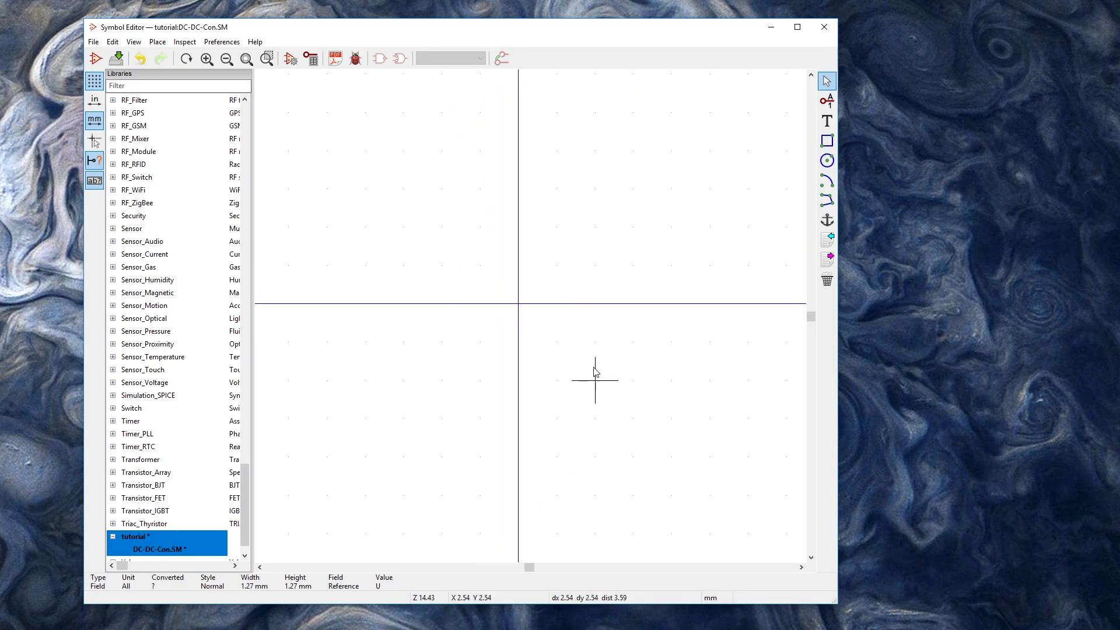
scroll(533, 320, "up", 1)
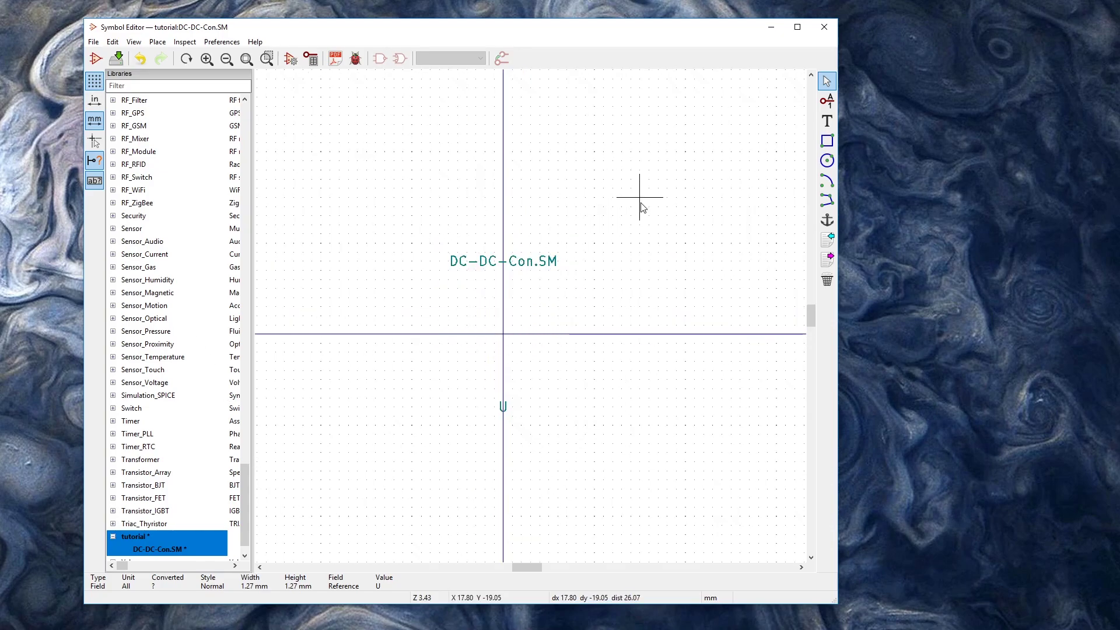
left_click(829, 143)
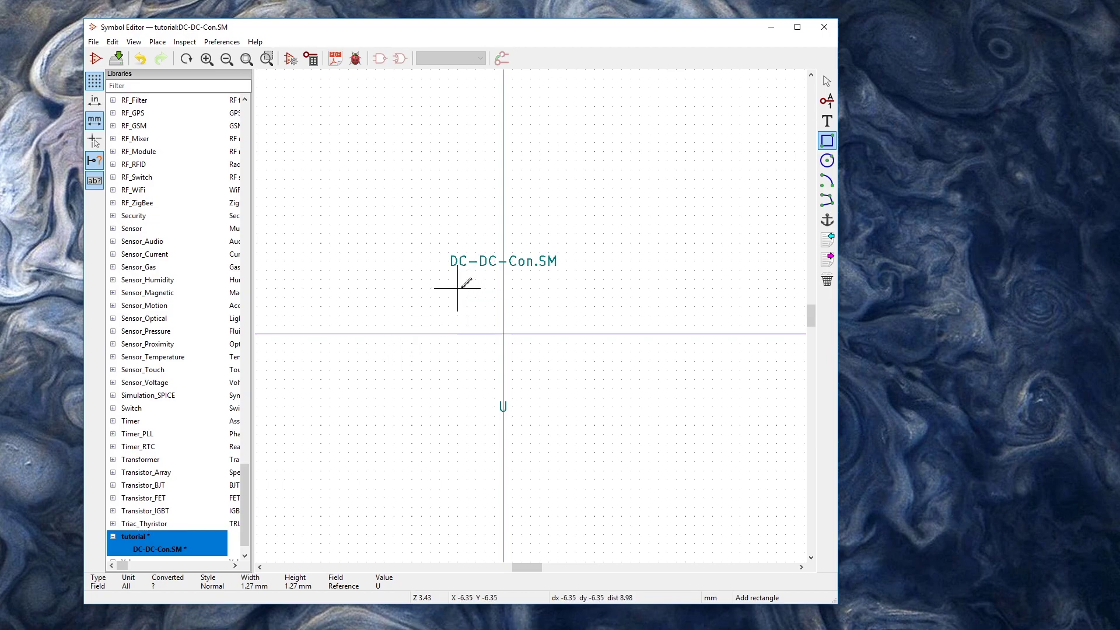
Step: Draw the rectangular symbol body around the origin, cancelling an accidental block move
left_click_drag(467, 287, 538, 394)
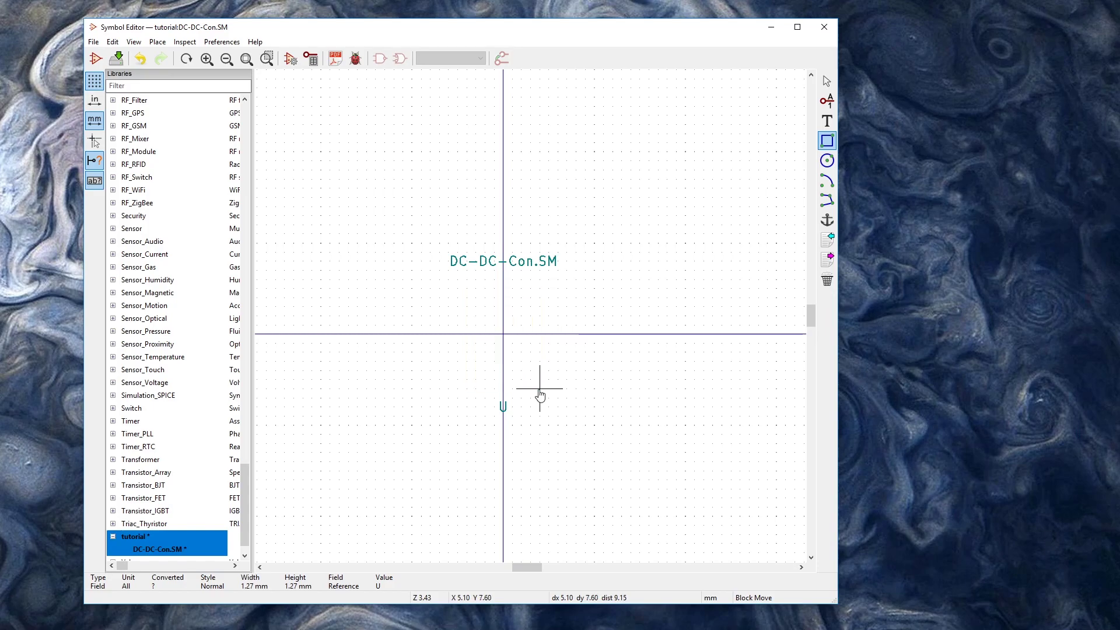
middle_click_drag(740, 313, 430, 275)
middle_click_drag(339, 328, 468, 268)
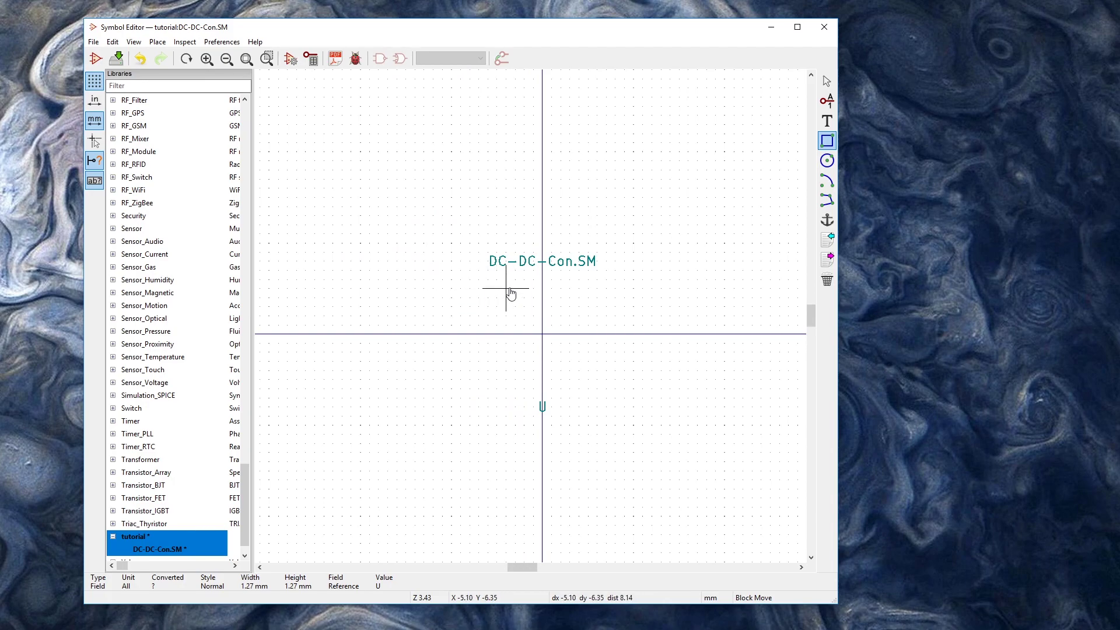
key("Escape")
left_click(496, 280)
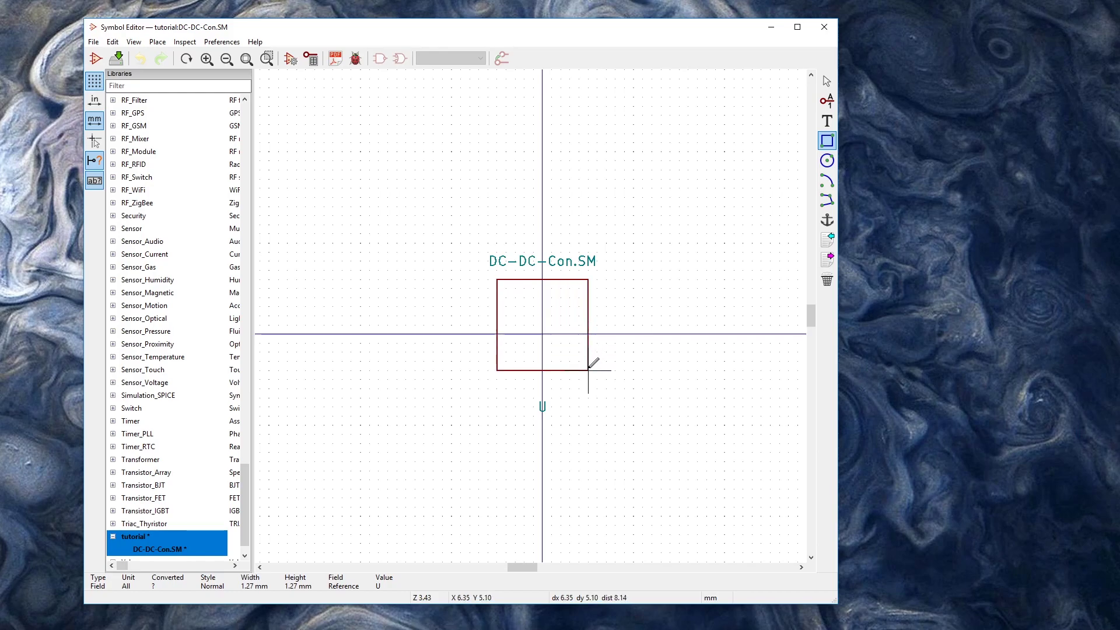
left_click(588, 388)
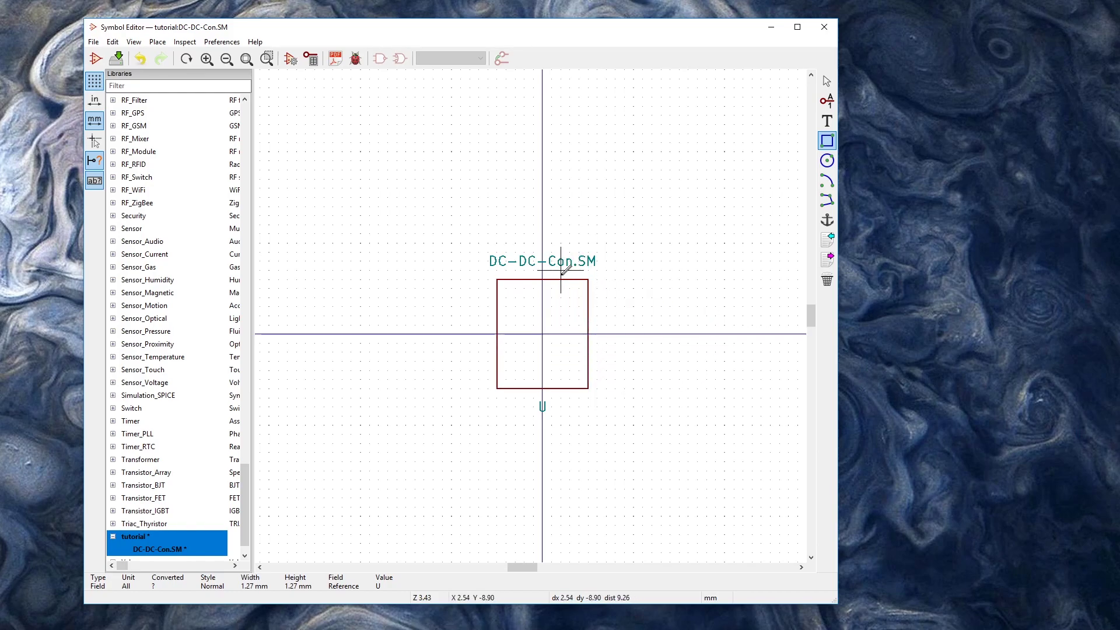
Step: Move the DC-DC-Con.SM name above the rectangle and the U reference below it
key("Escape")
left_click_drag(570, 255, 542, 207)
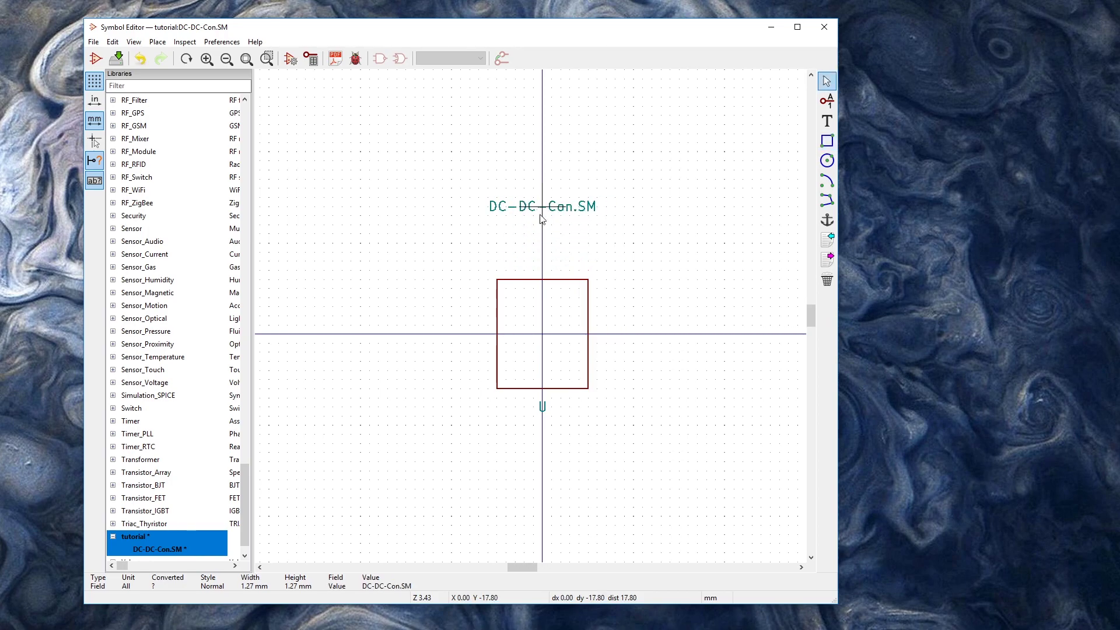
left_click_drag(542, 407, 542, 491)
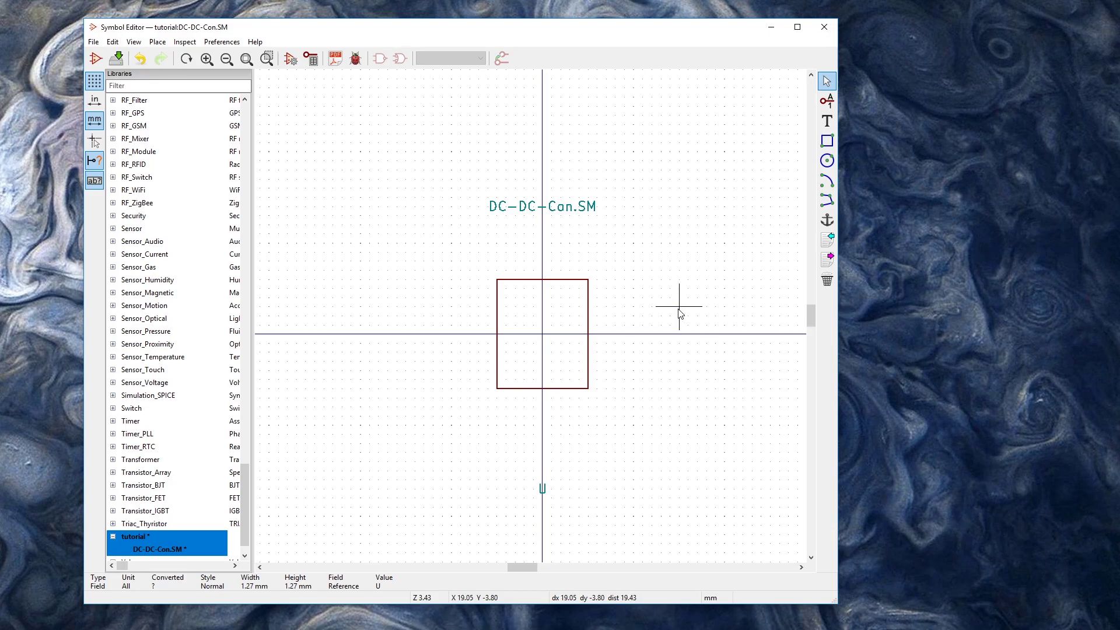
left_click(831, 102)
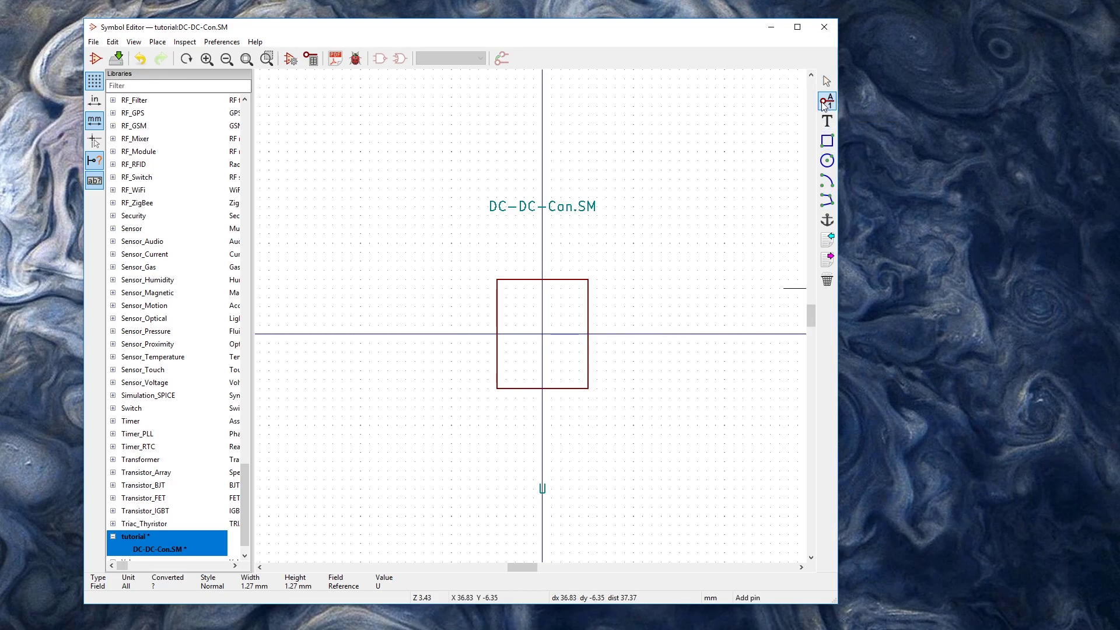
Step: Add an In+ power-input pin pointing down above the body's top-left edge
left_click(509, 254)
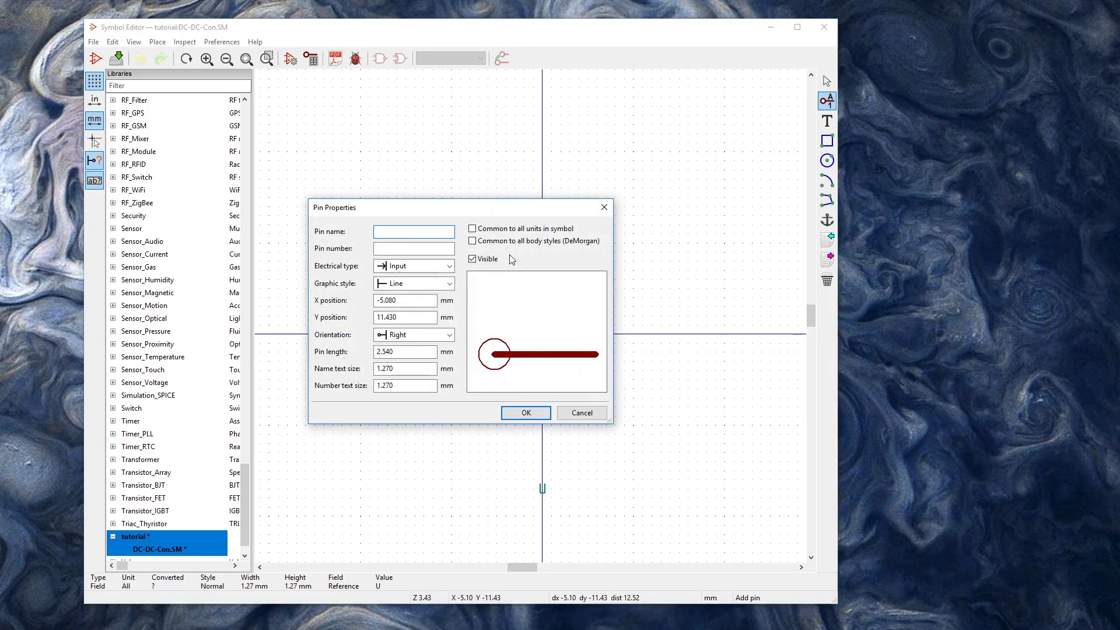
type("In")
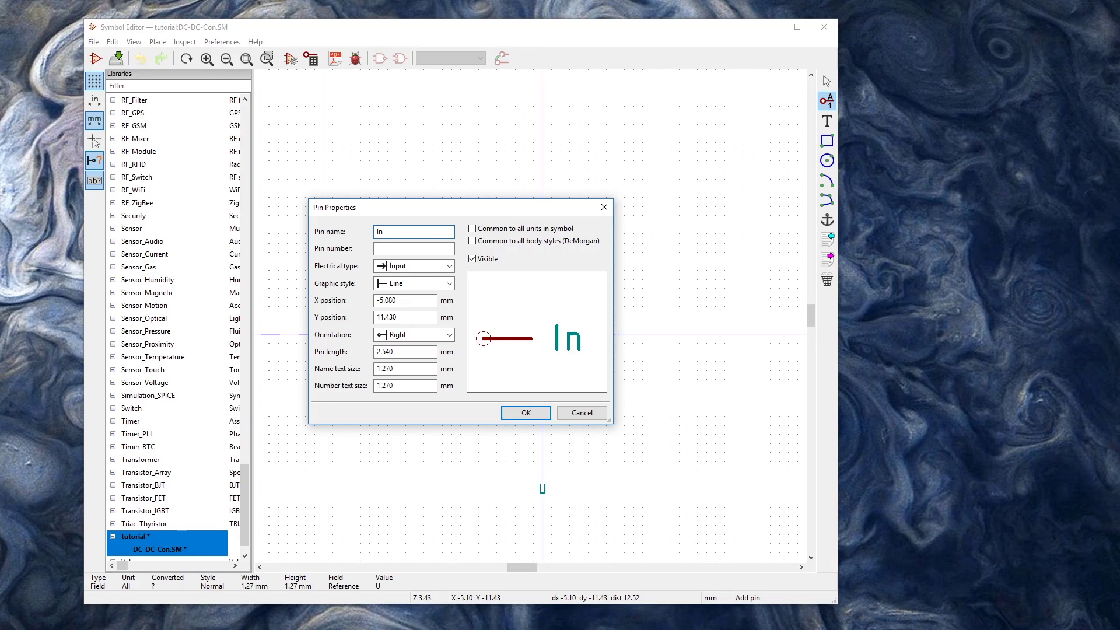
type("+")
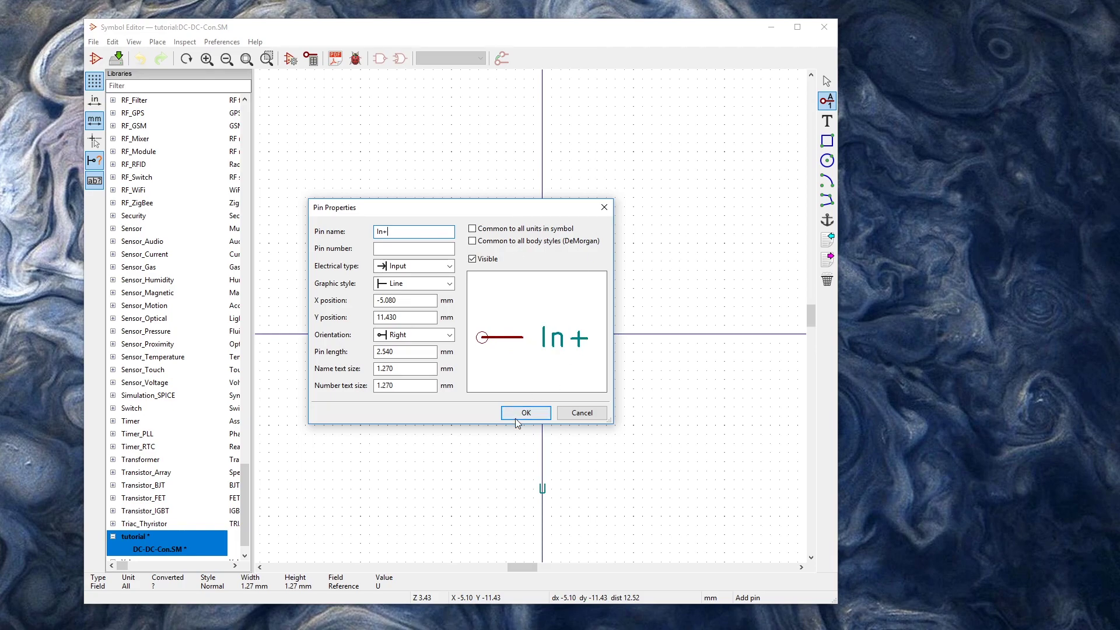
left_click(419, 267)
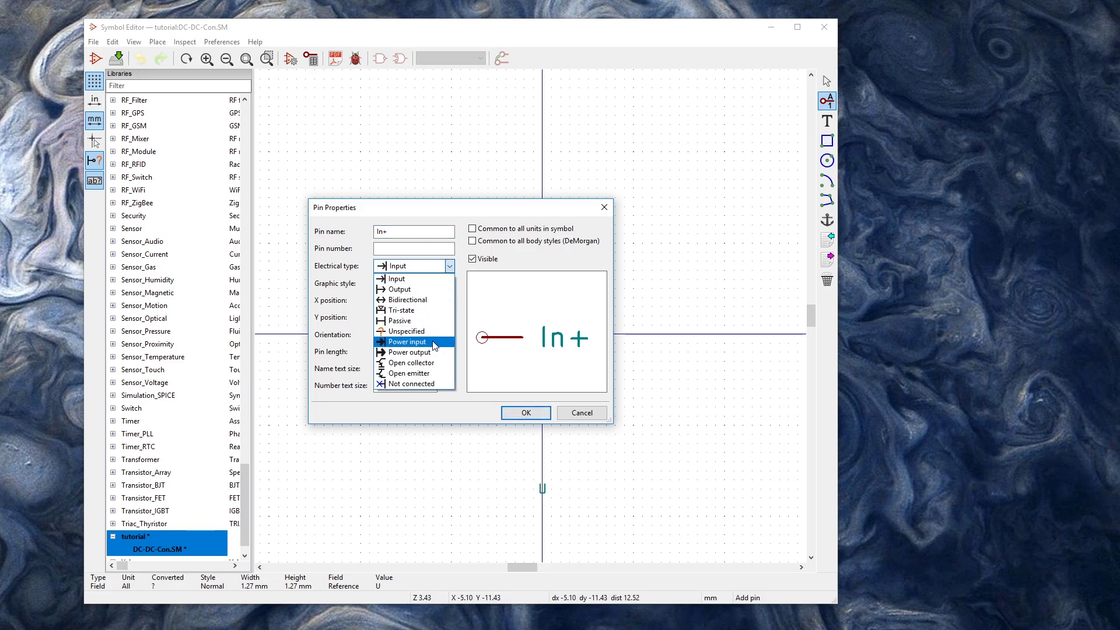
left_click(434, 344)
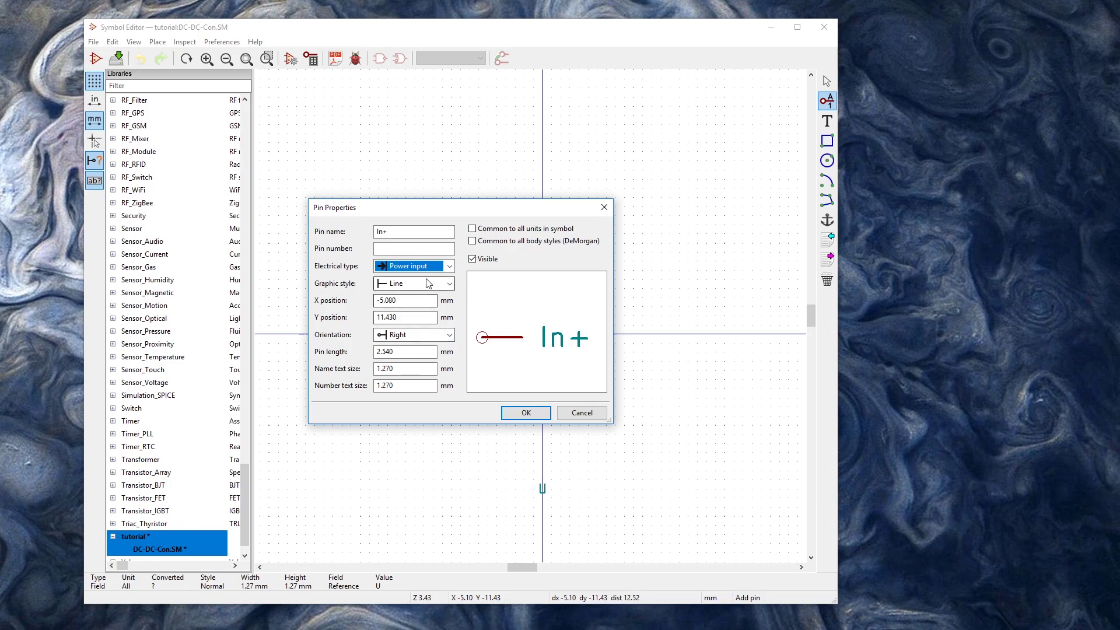
left_click(422, 336)
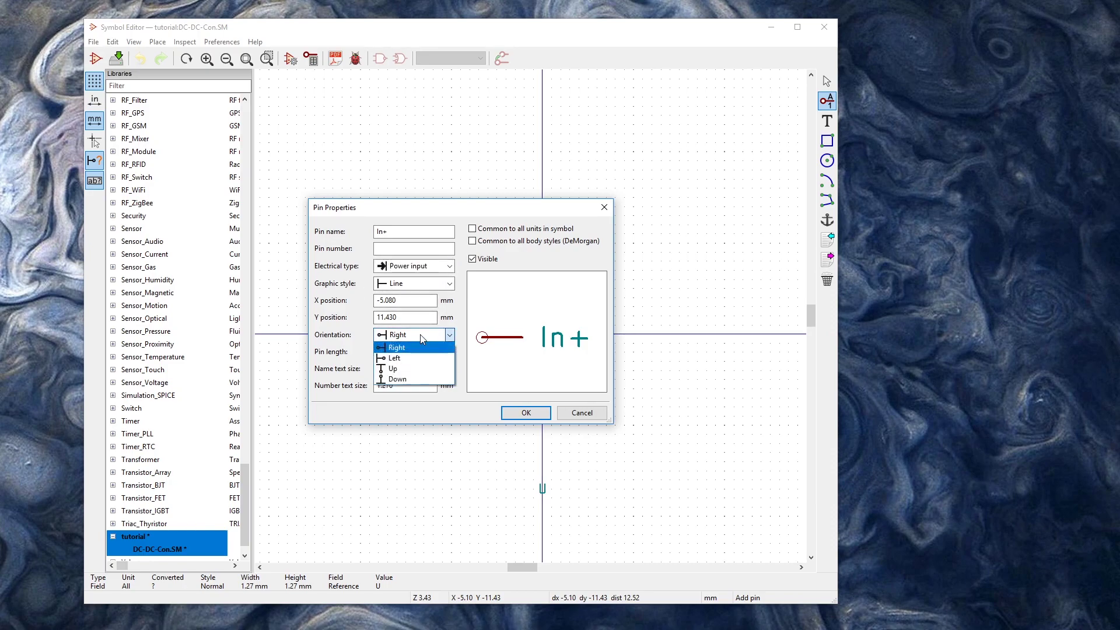
left_click(403, 379)
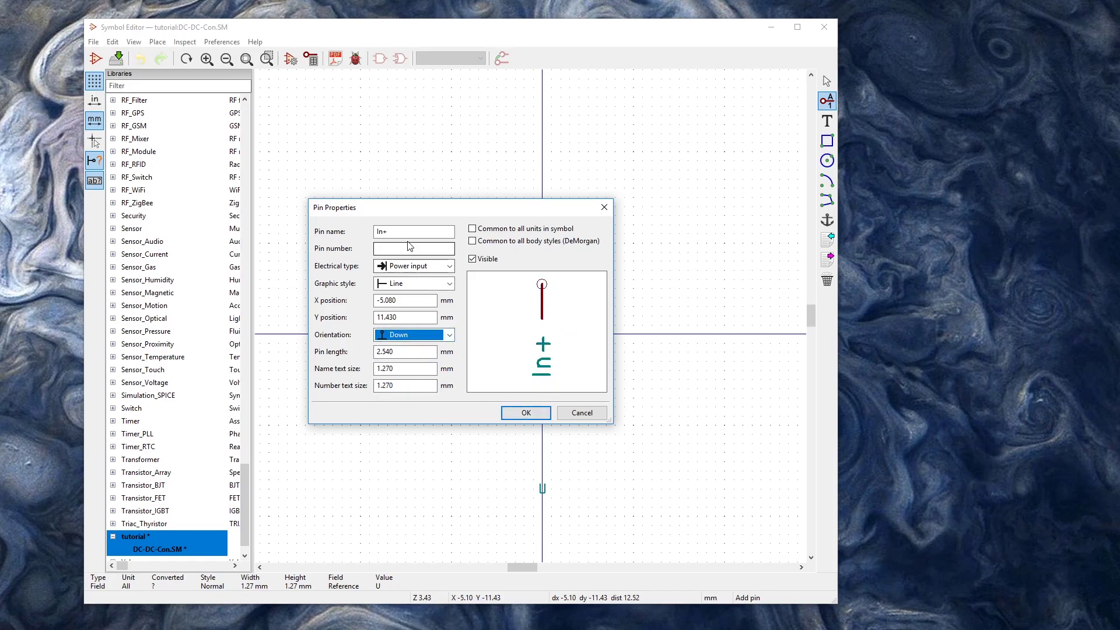
key("Return")
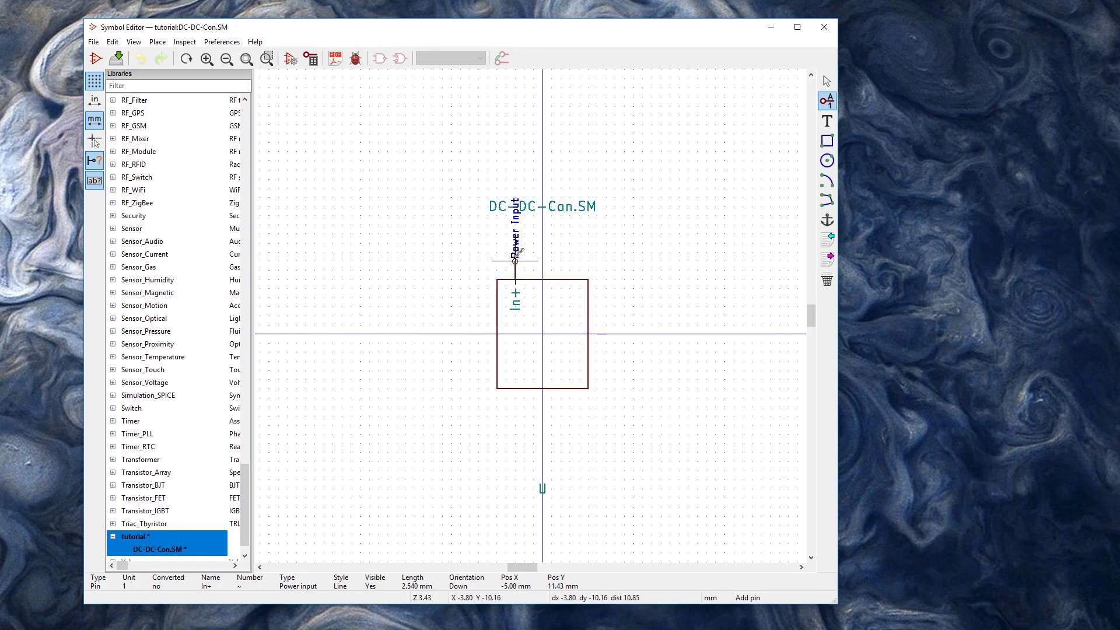
left_click(515, 261)
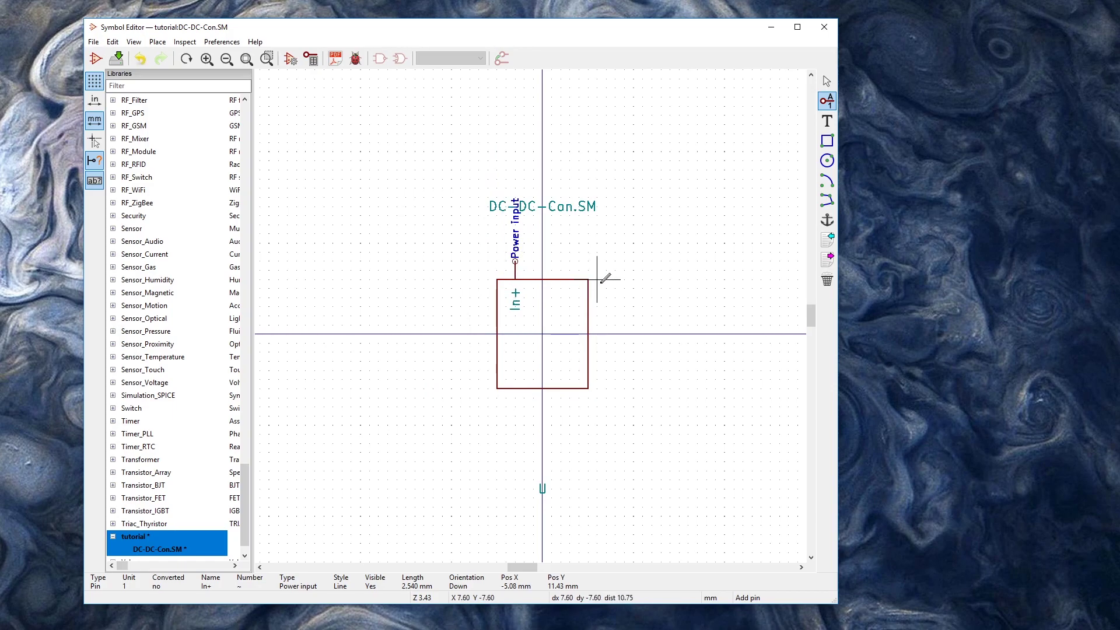
Step: Add an In- pin beside In+ above the body's right side
left_click(571, 262)
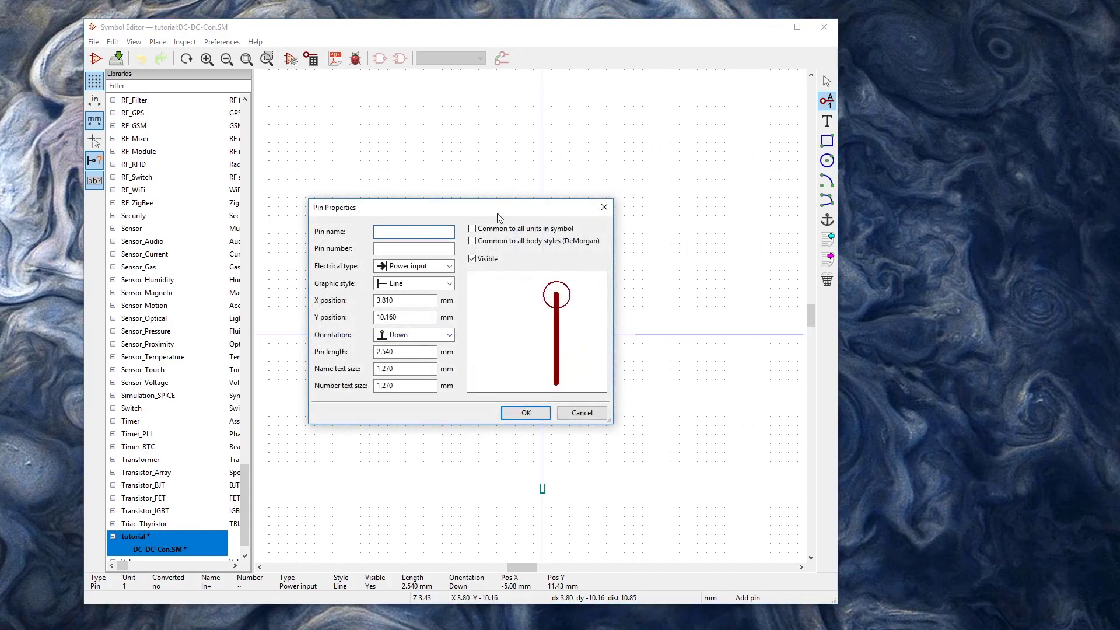
left_click_drag(499, 217, 540, 238)
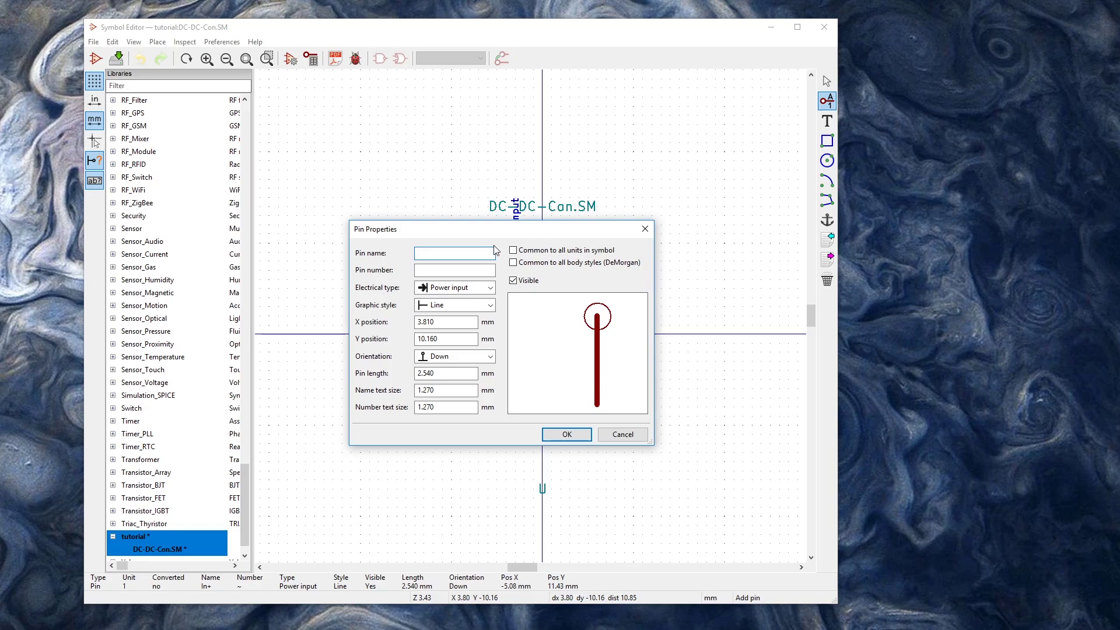
type("In")
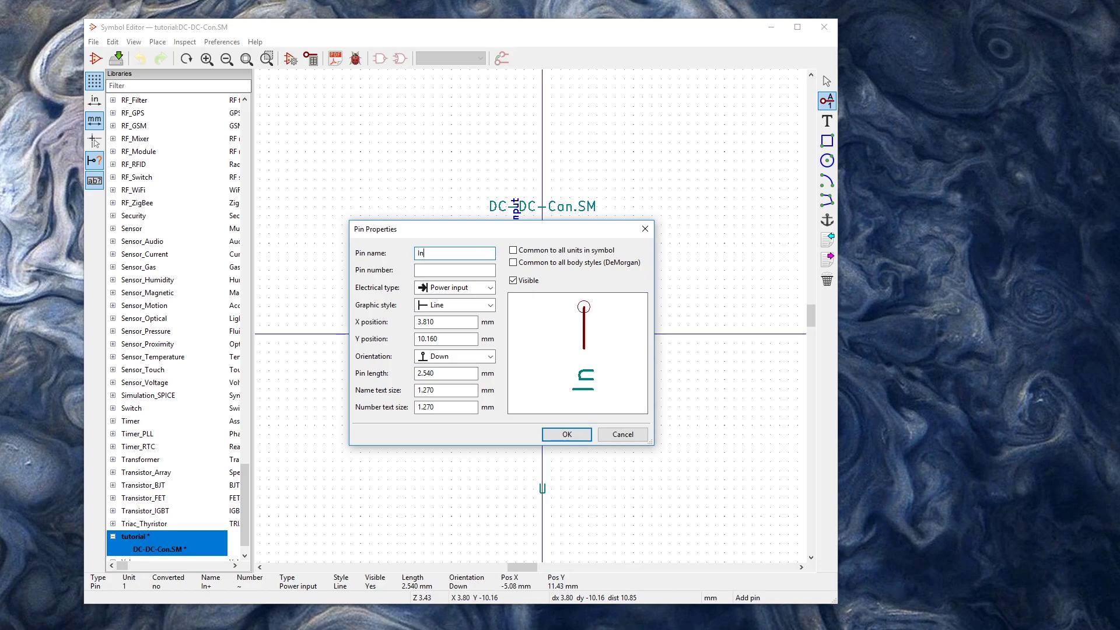
type("-")
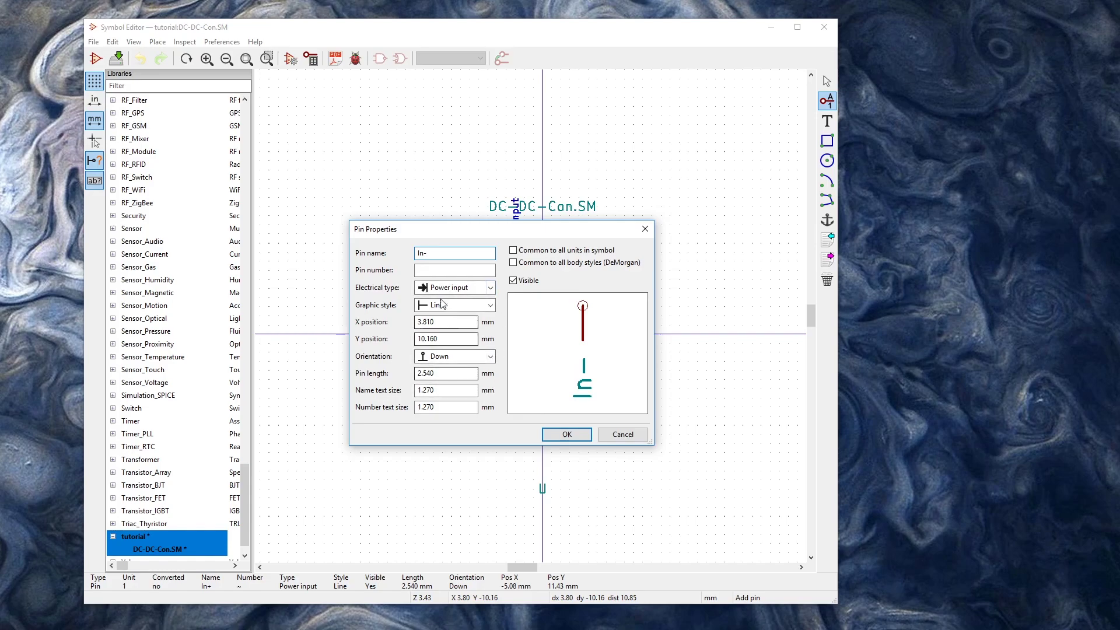
left_click(566, 434)
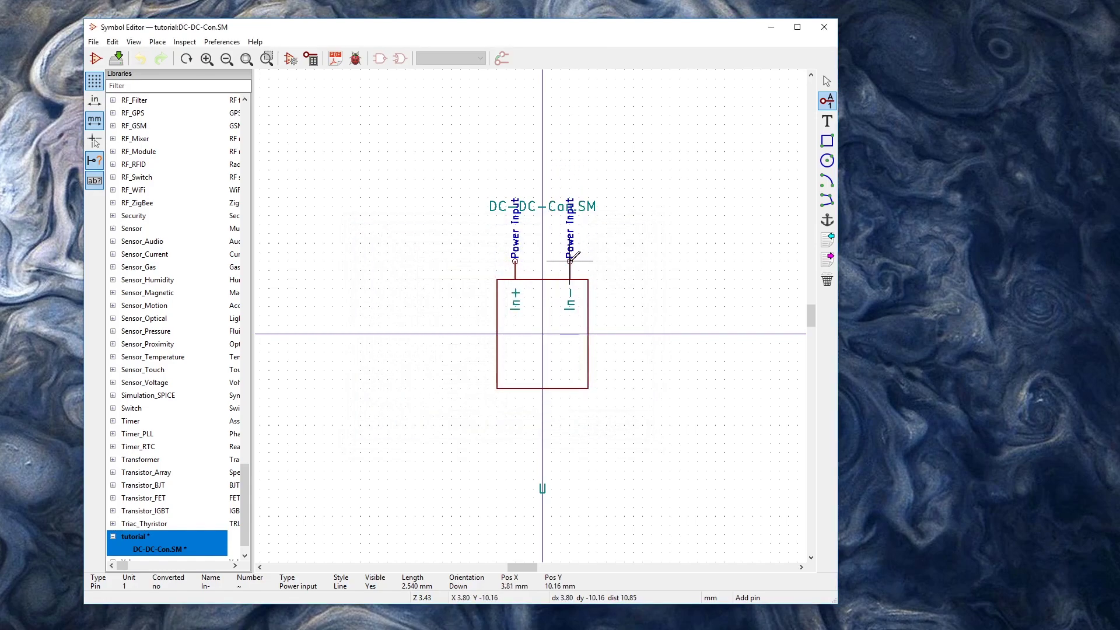
left_click(571, 261)
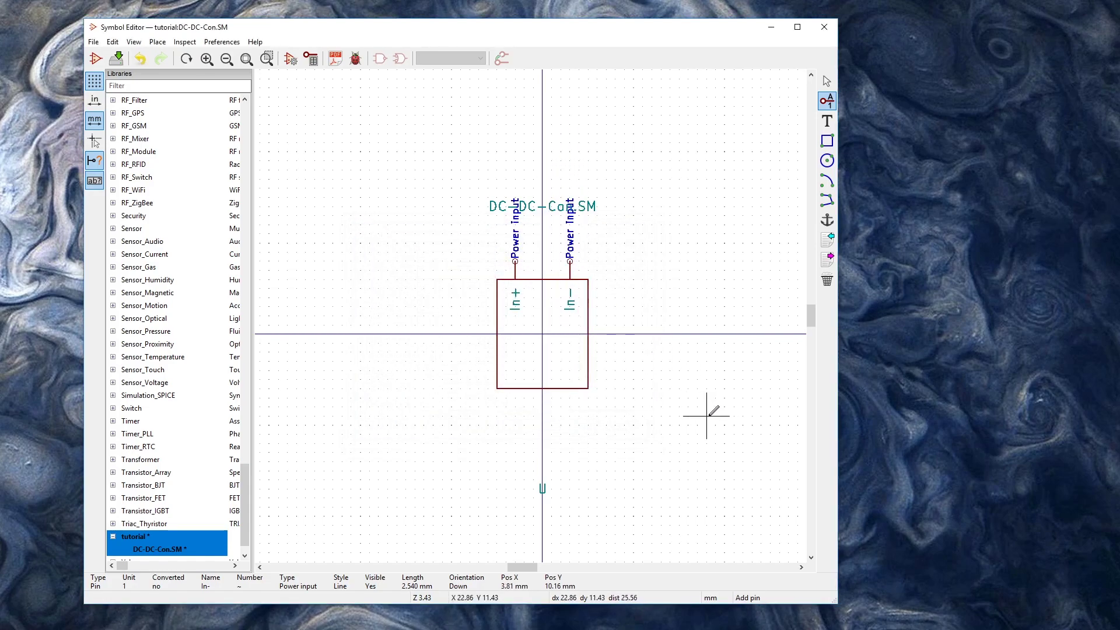
Step: Add an Out_ pin pointing up below the body's left side
left_click(515, 414)
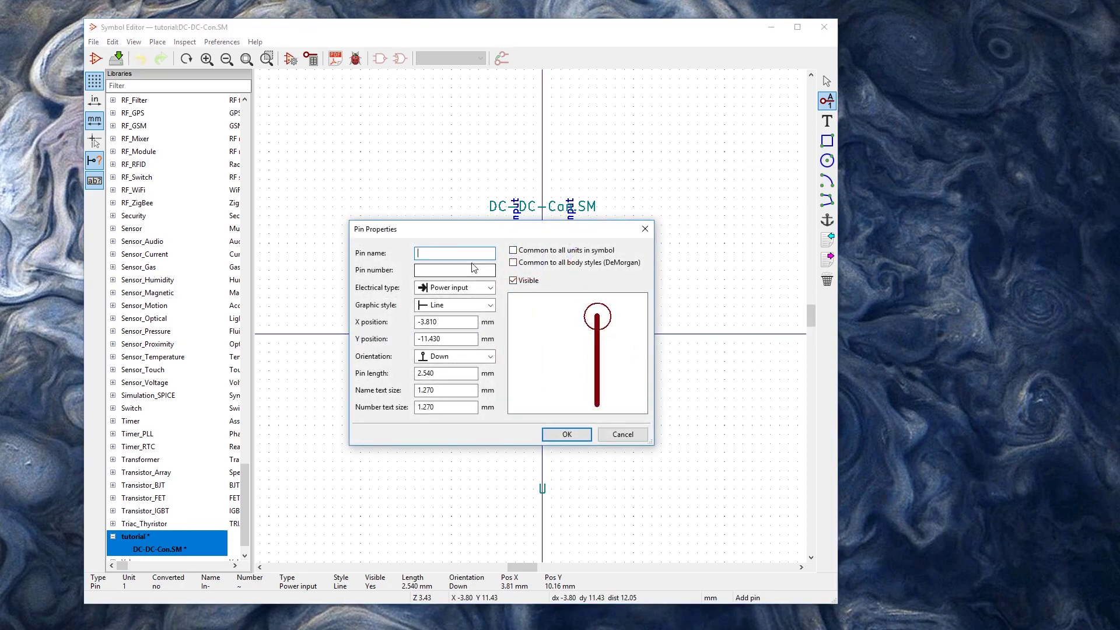
type("Out")
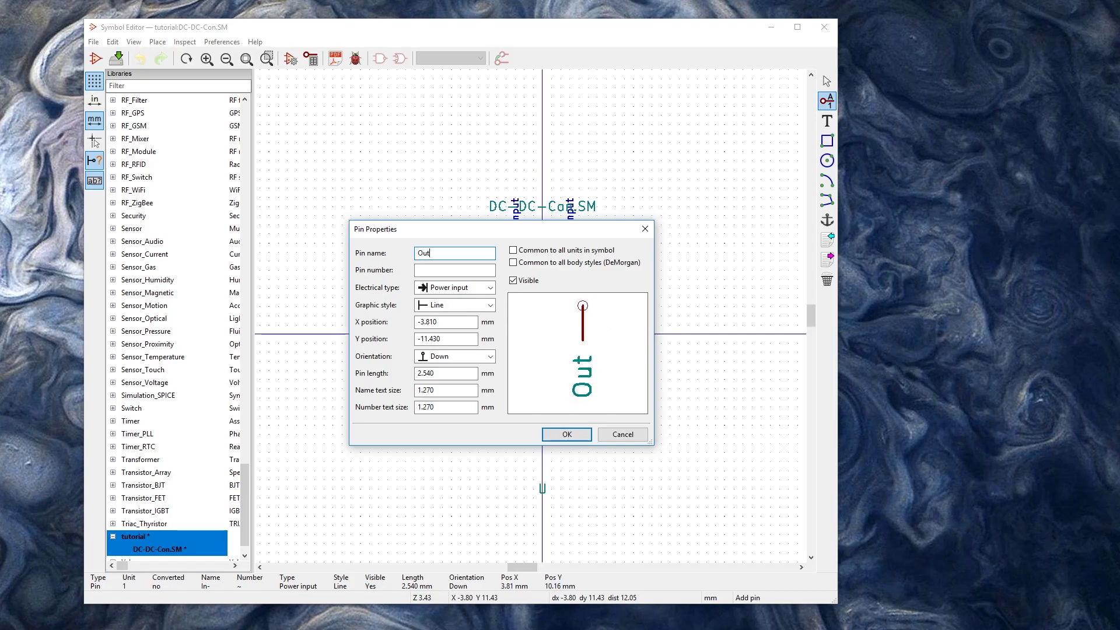
type("_")
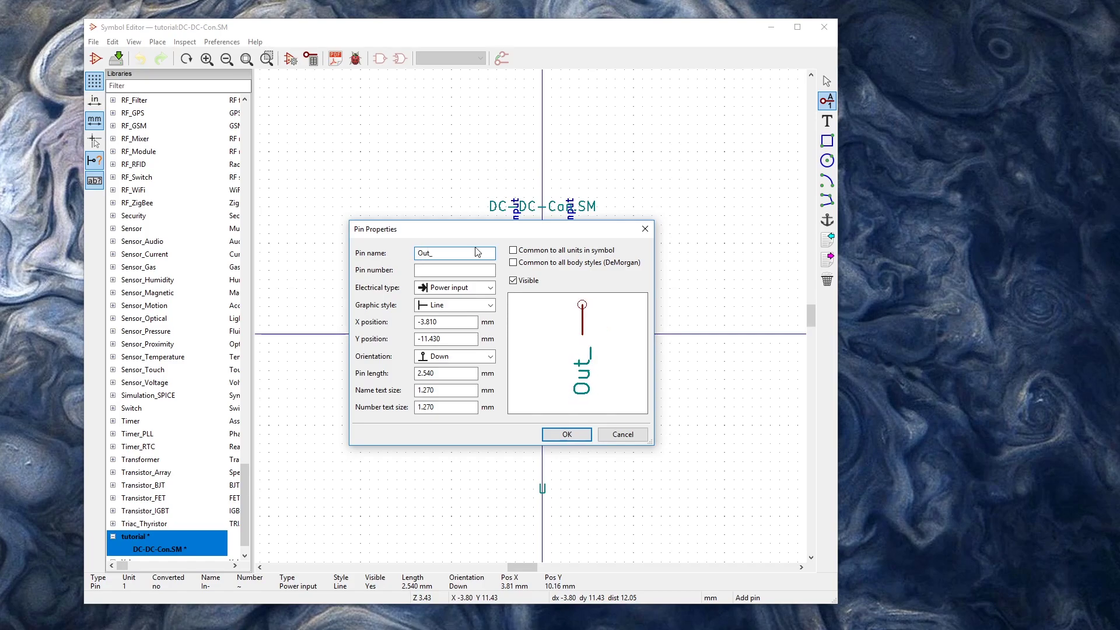
left_click(458, 357)
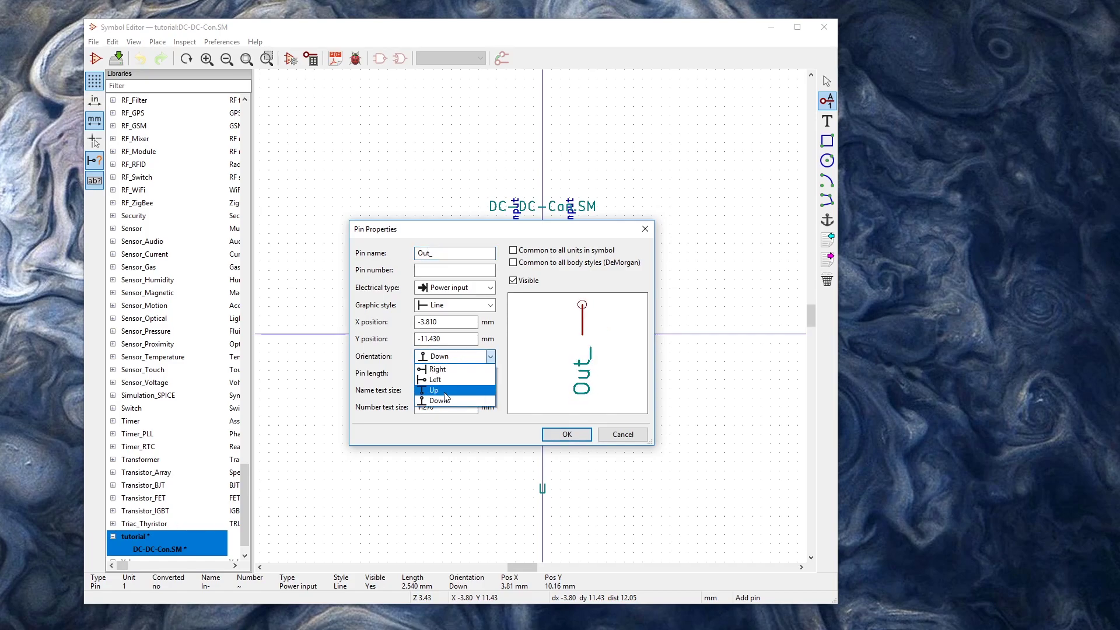
left_click(447, 395)
left_click(568, 434)
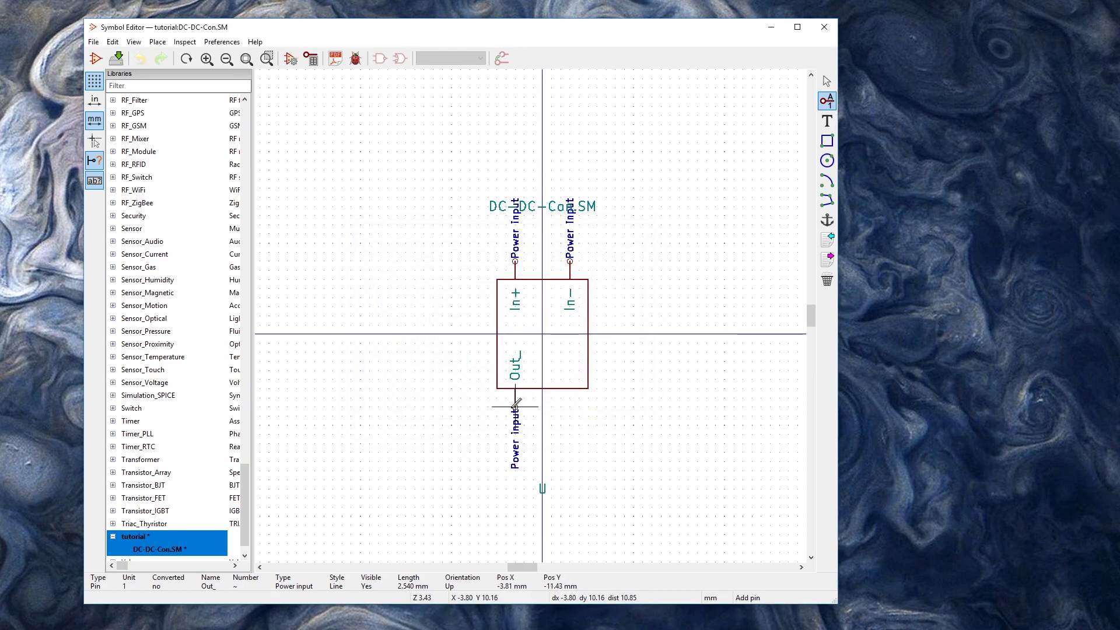
left_click(516, 406)
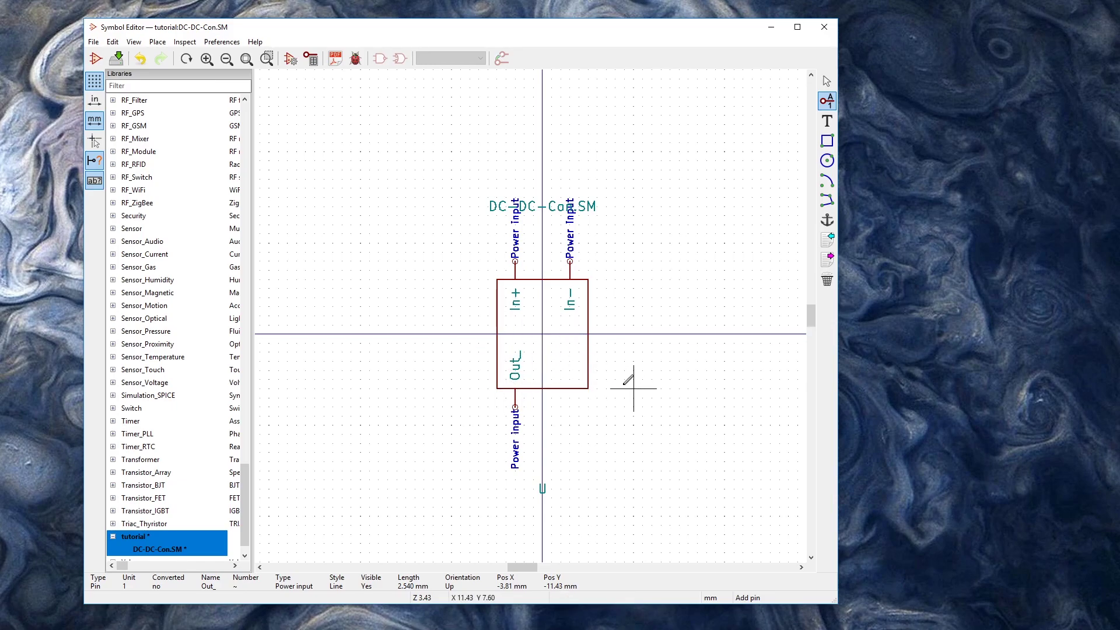
Step: Set up an Out- pin with electrical type Power output for the bottom-right
left_click(570, 407)
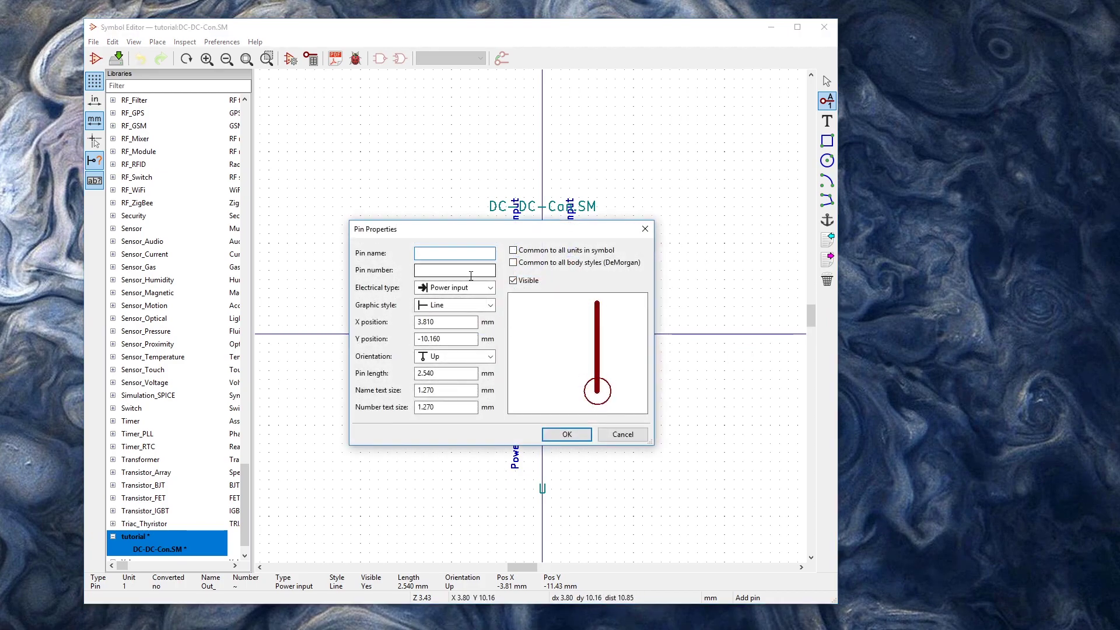
type("Out")
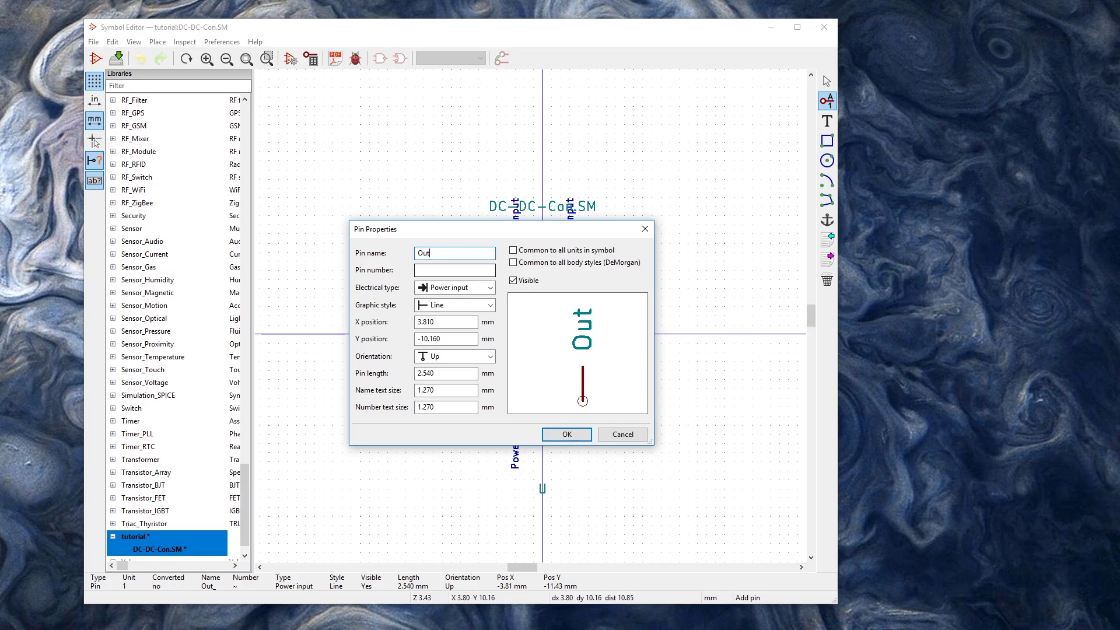
type("-")
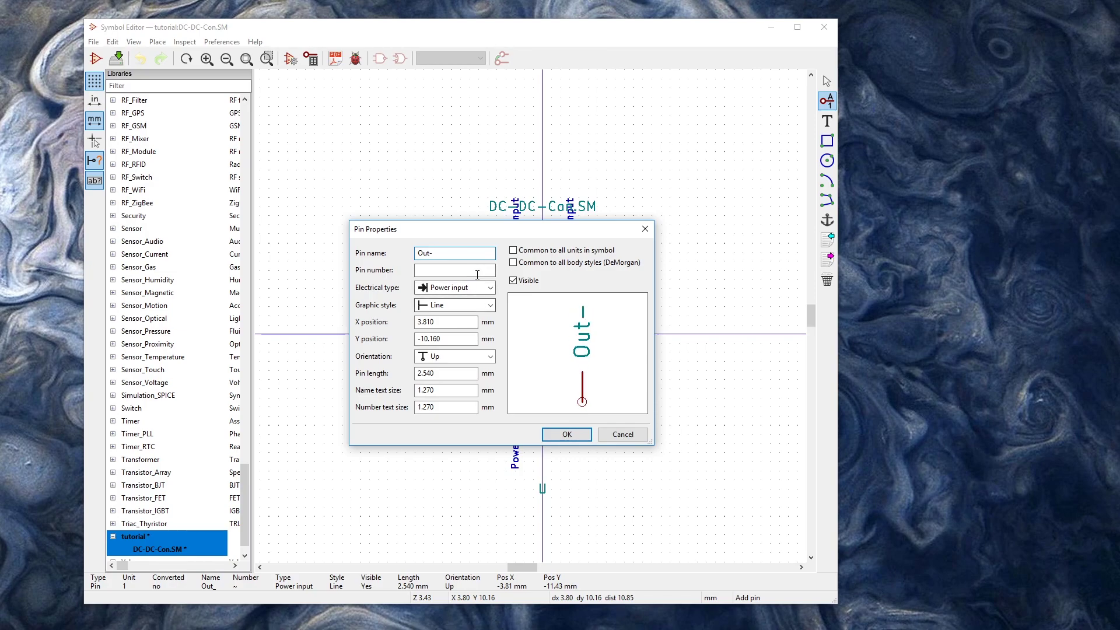
left_click(489, 288)
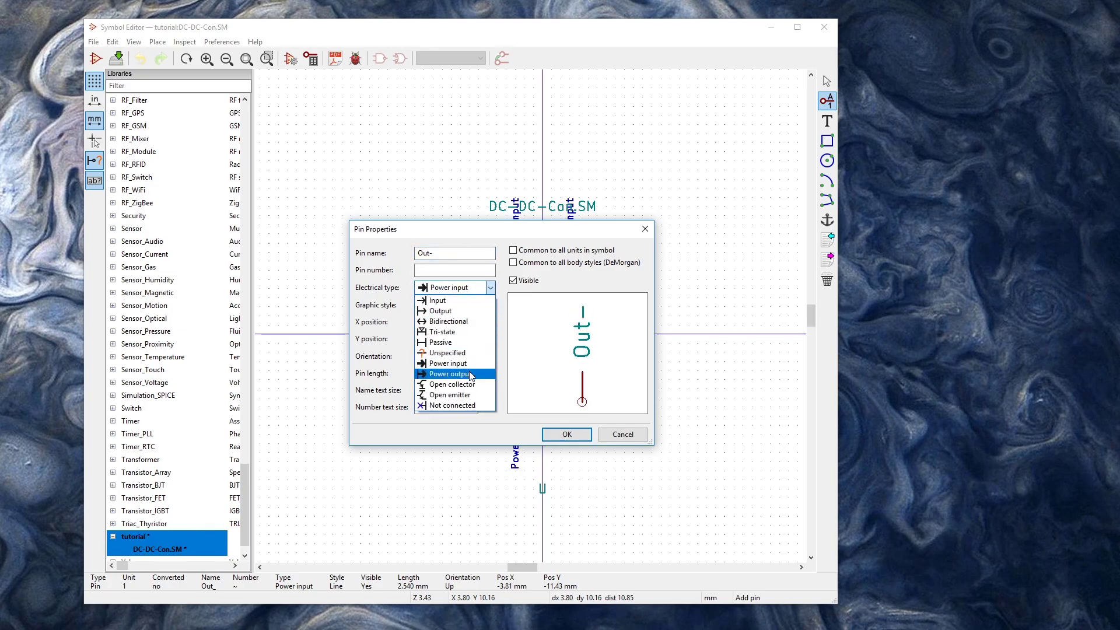
left_click(484, 375)
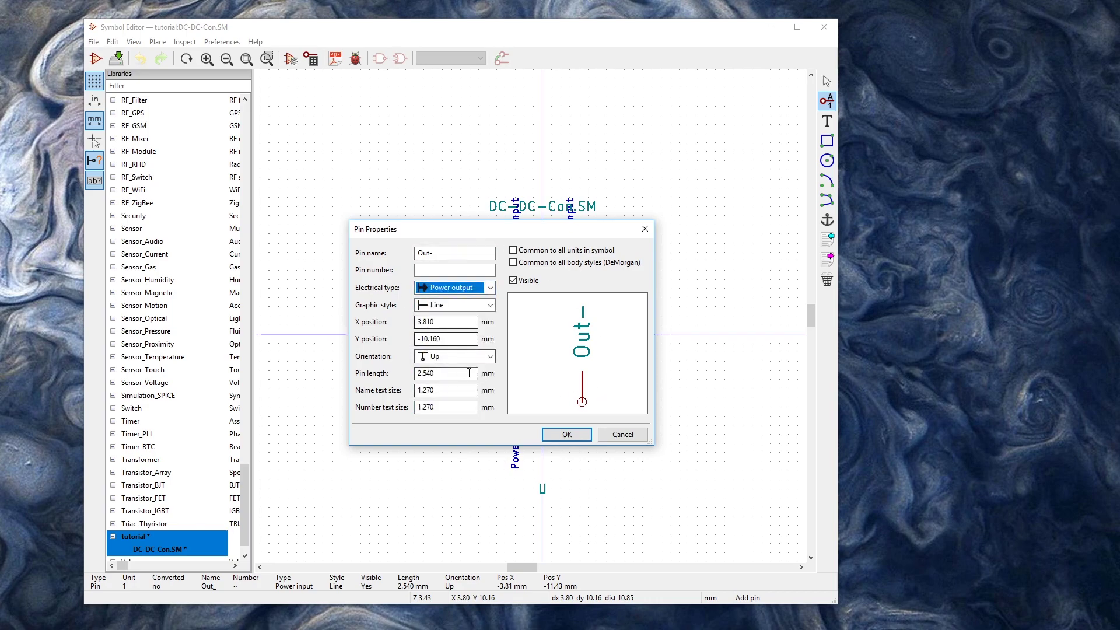
key("Return")
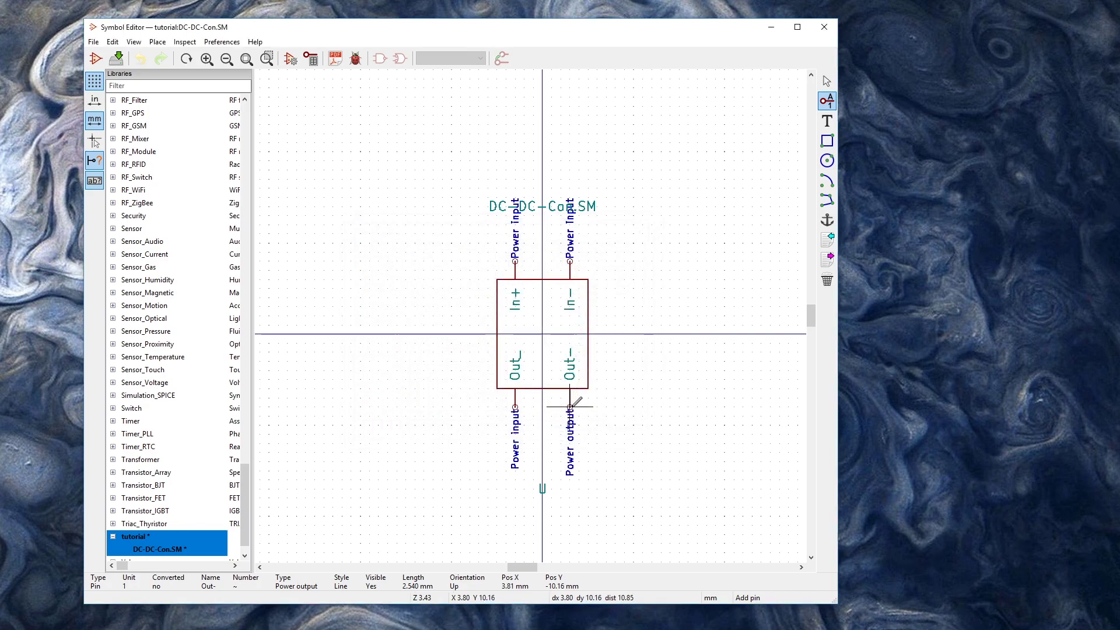
Step: Place the Out- pin bottom-right, then number In+ as pin 1 and In- as pin 2
left_click(570, 407)
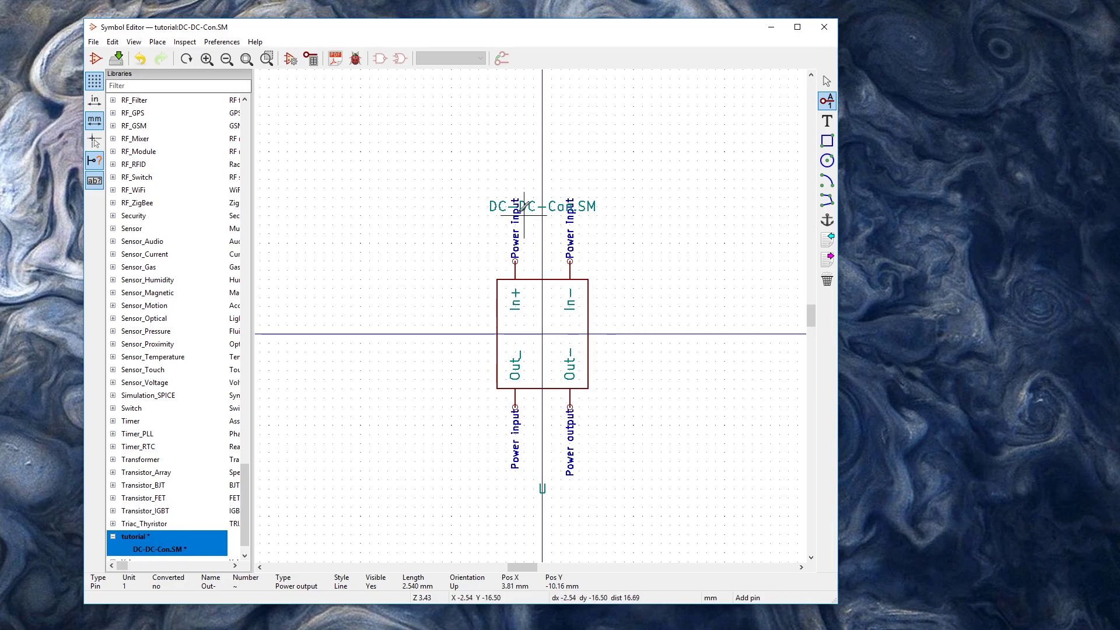
double_click(516, 261)
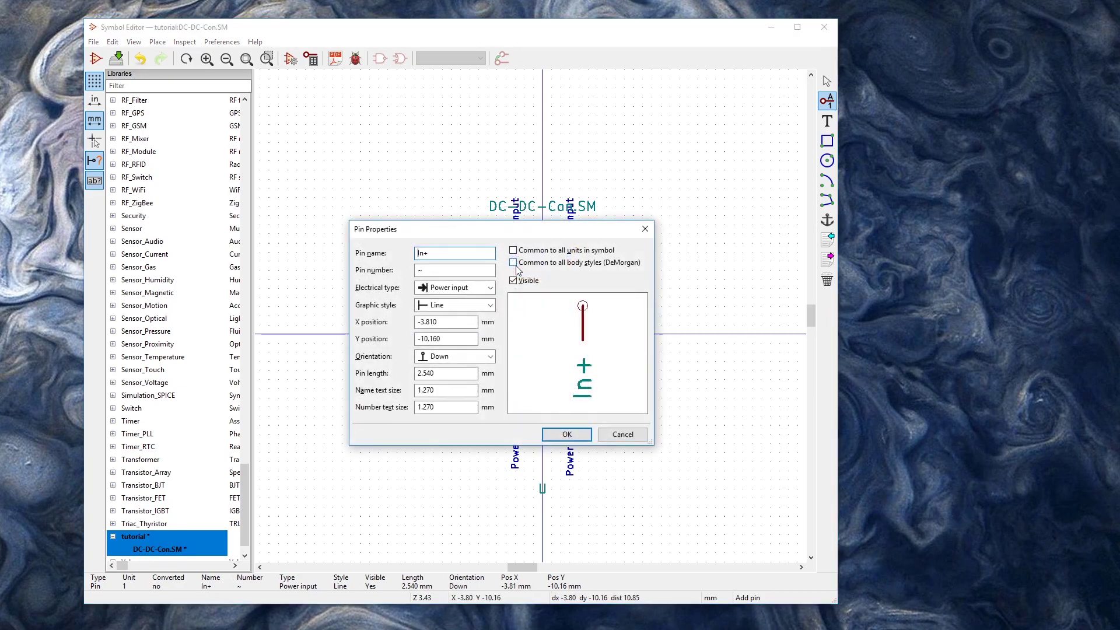
double_click(472, 272)
type("1")
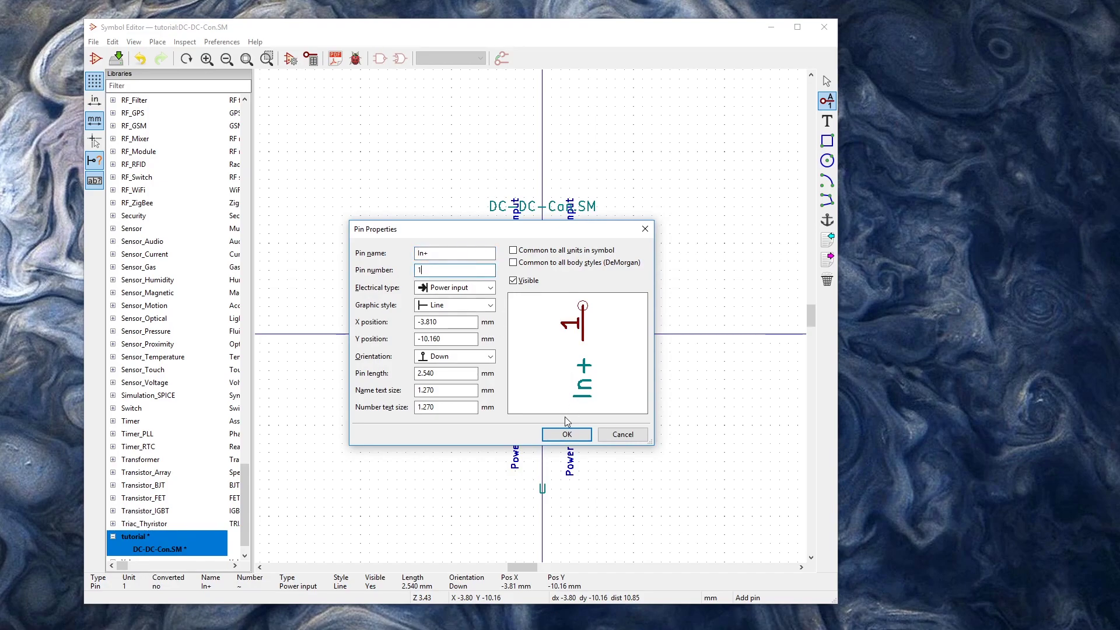
left_click(567, 435)
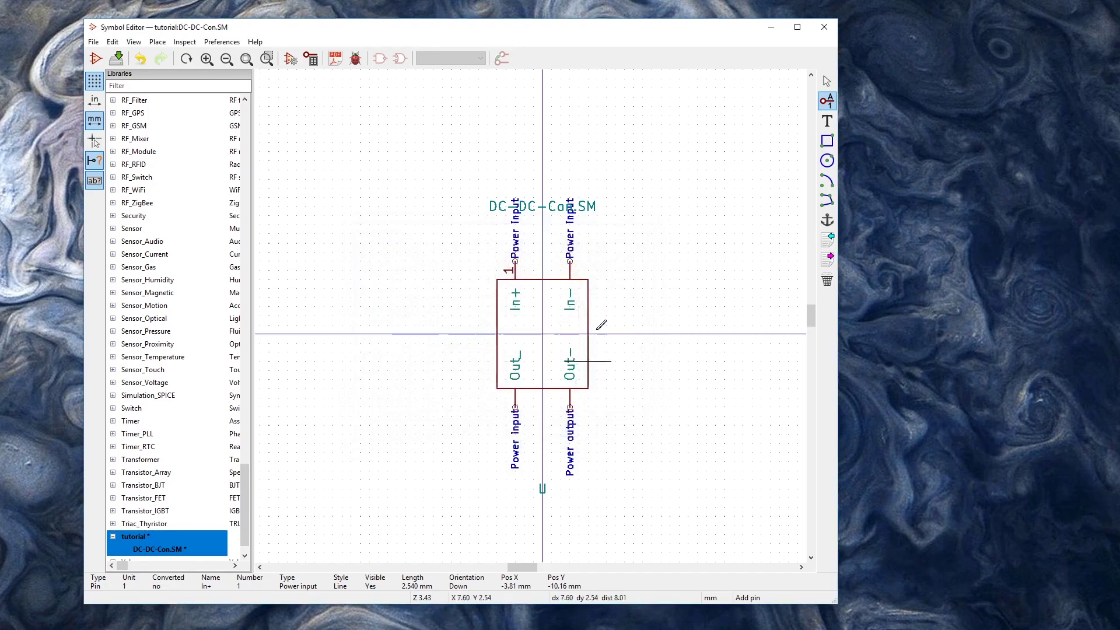
double_click(575, 270)
key("Tab")
type("2")
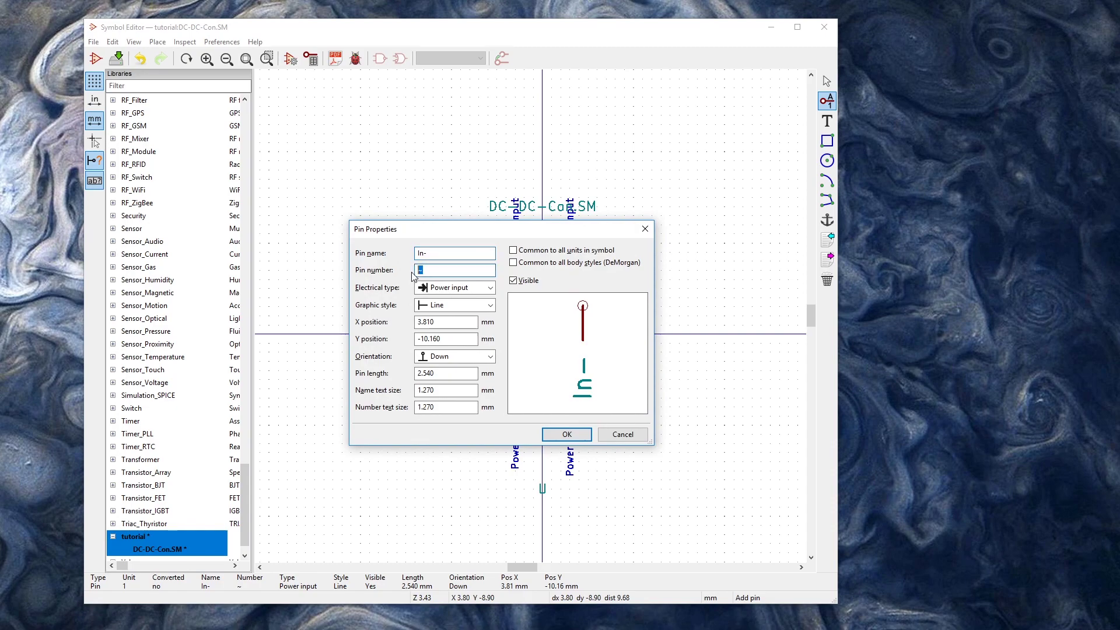
key("Return")
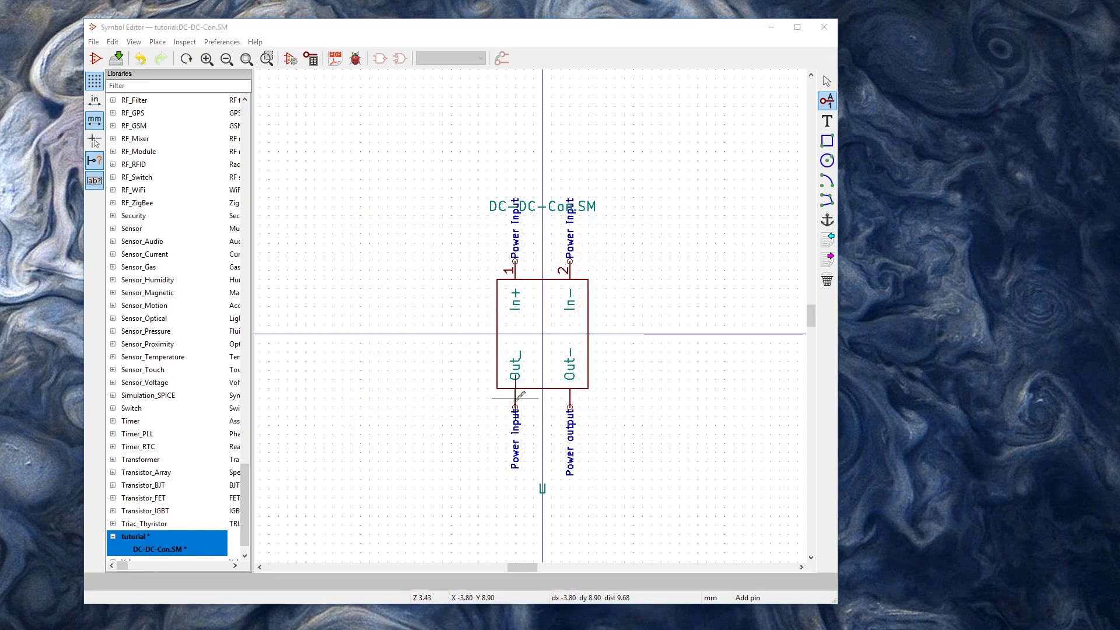
Step: Rename Out_ to Out+ as pin 3 and confirm Out- as pin 4
double_click(517, 397)
left_click(448, 255)
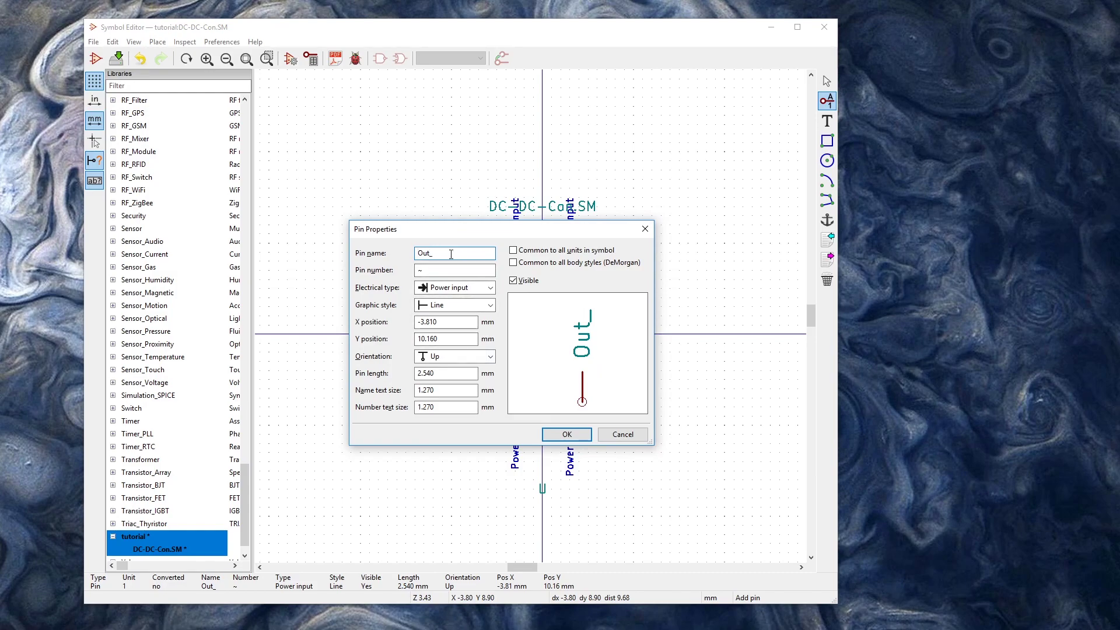
key("BackSpace")
type("+")
key("Tab")
type("3")
left_click(567, 438)
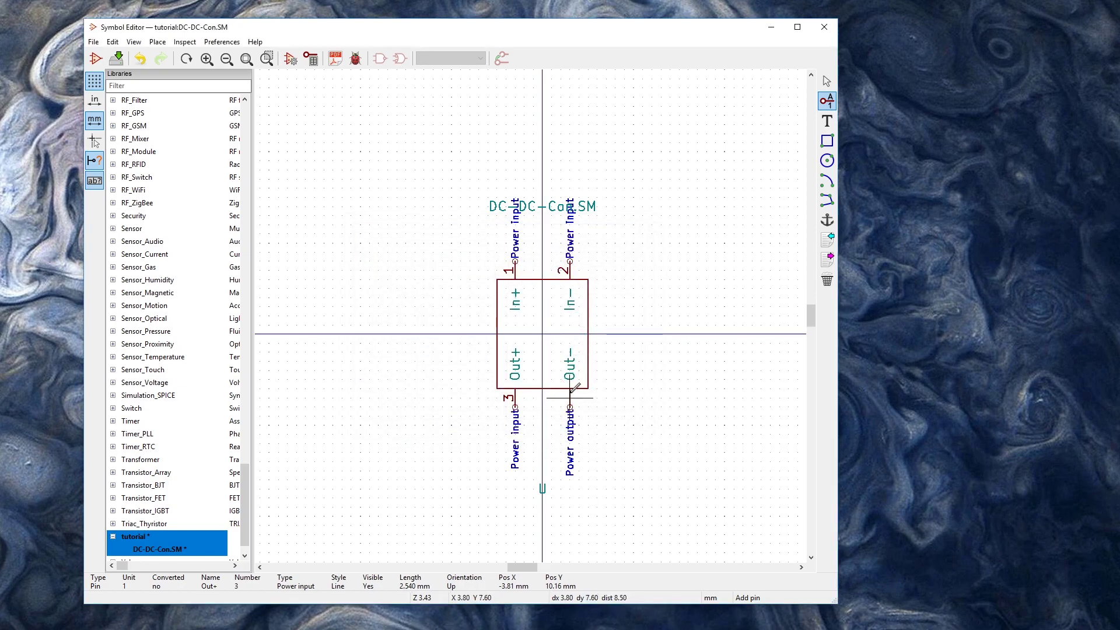
double_click(570, 394)
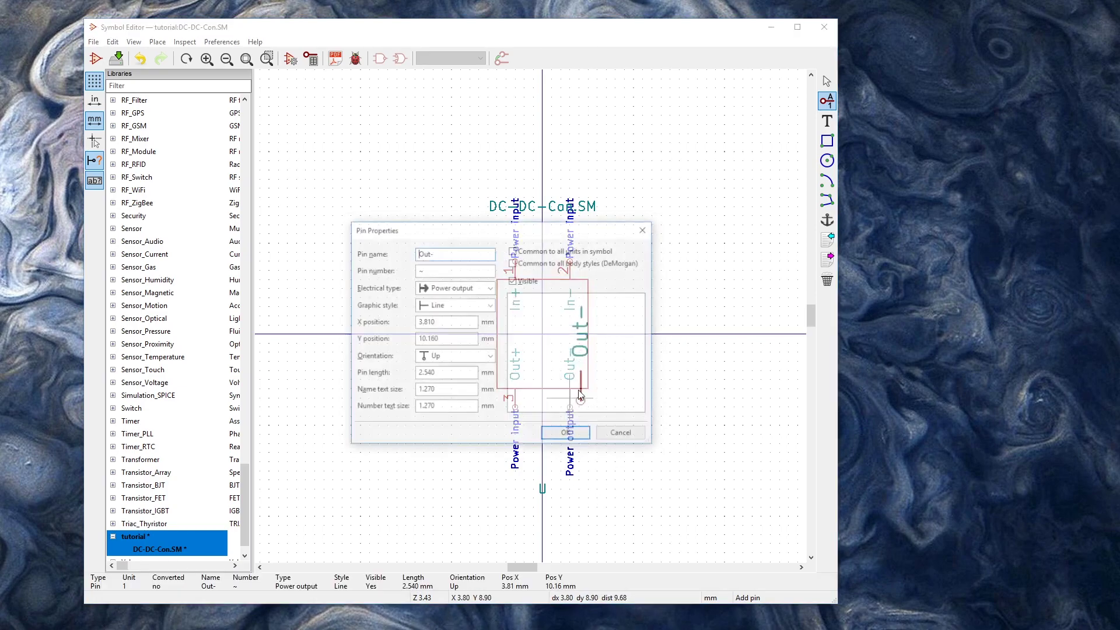
key("Tab")
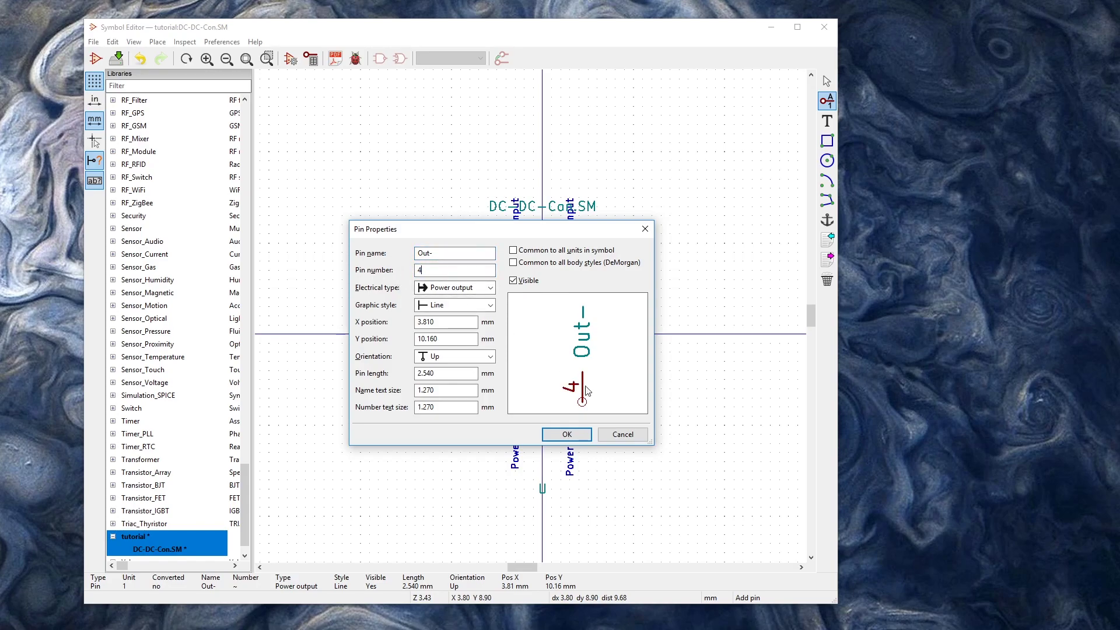
left_click(567, 435)
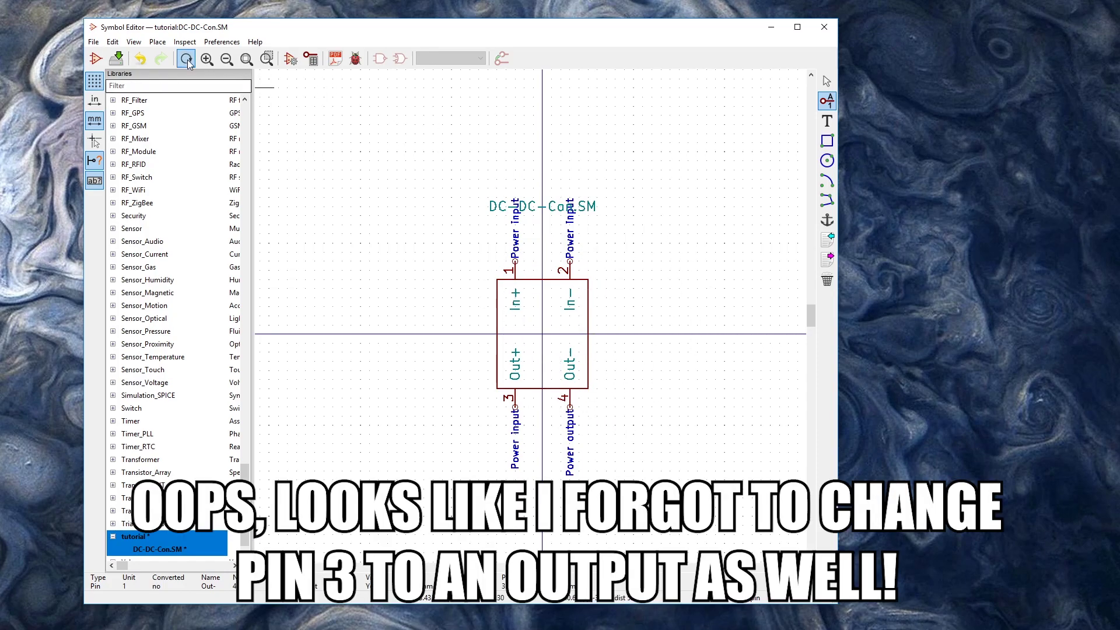
Step: Save the tutorial symbol library and close the Symbol Editor
left_click(94, 42)
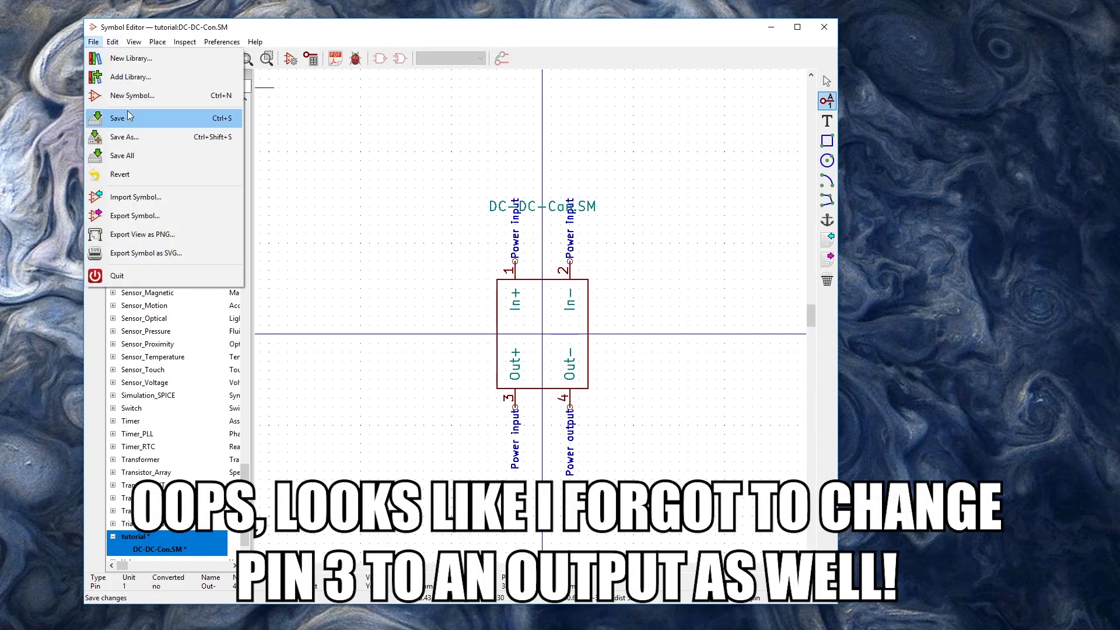
left_click(117, 118)
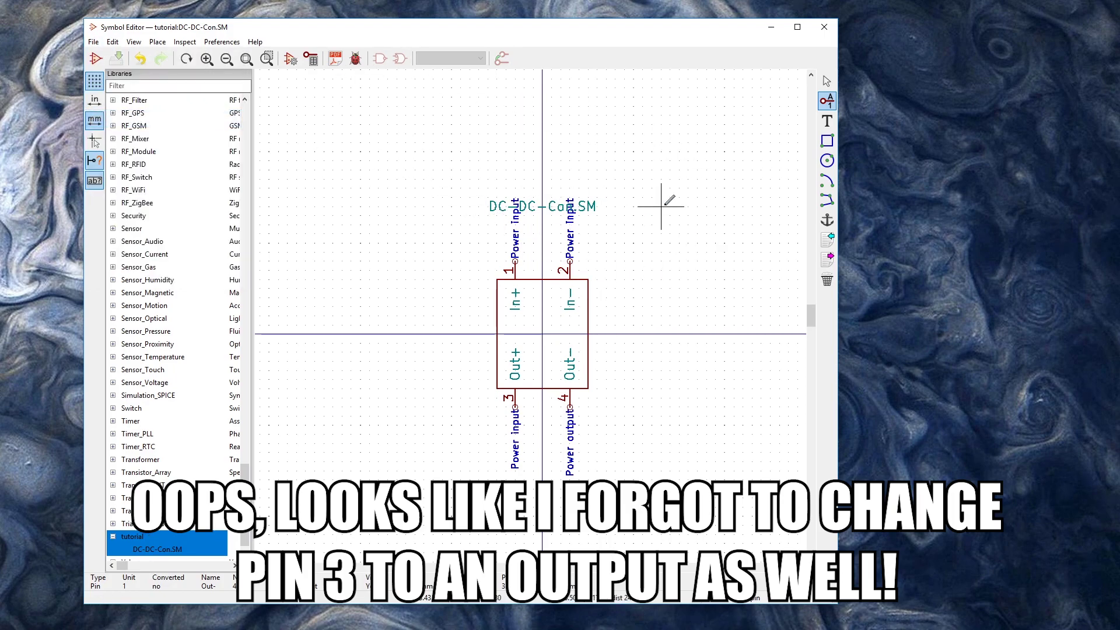
left_click(824, 28)
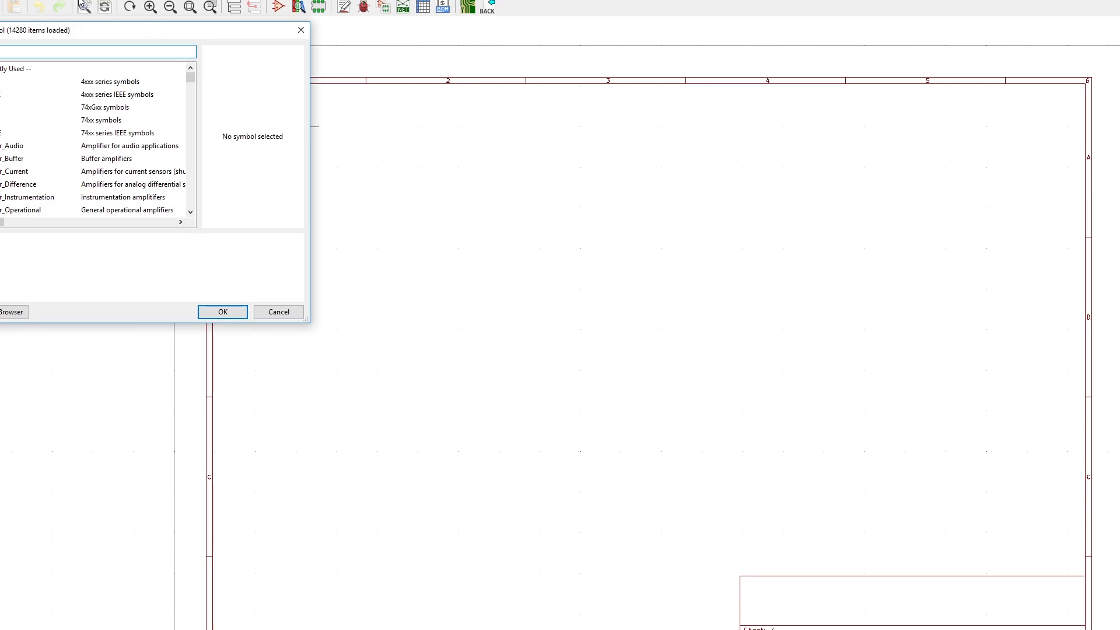
Step: Place the tutorial library's DC-DC-Con.SM symbol near the sheet's top-left
left_click_drag(101, 35, 230, 80)
left_click_drag(320, 123, 327, 269)
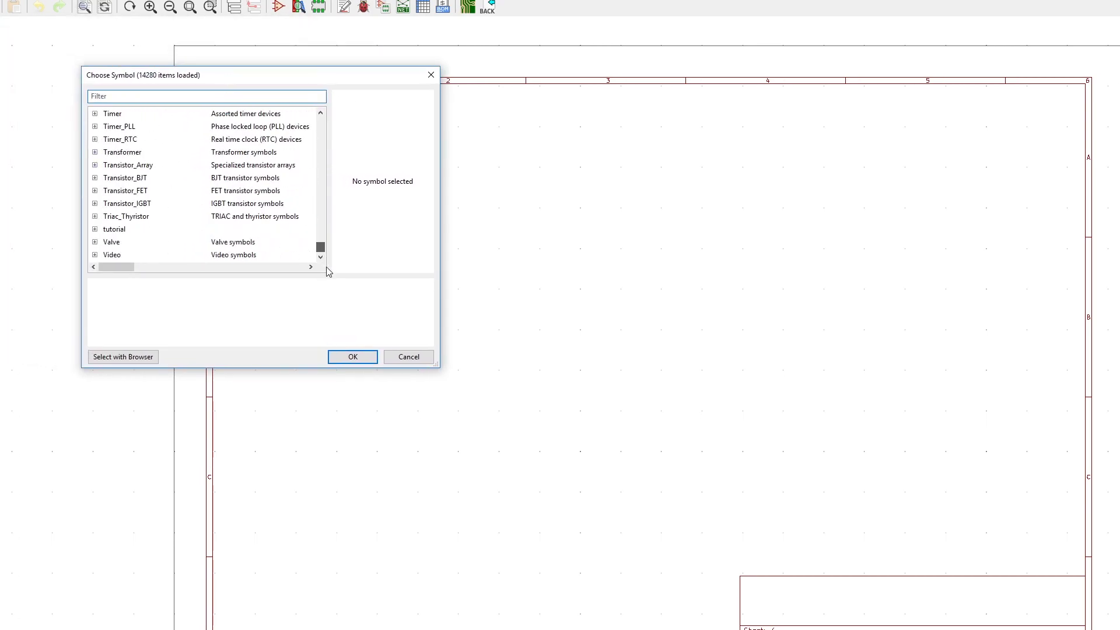
left_click(96, 231)
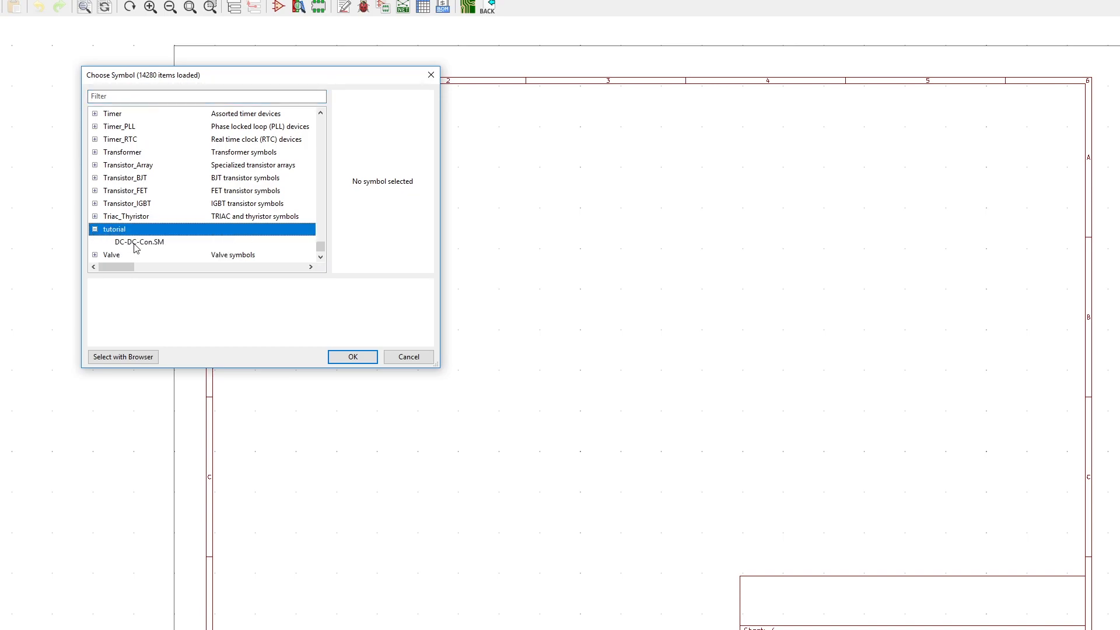
left_click(134, 243)
left_click(374, 353)
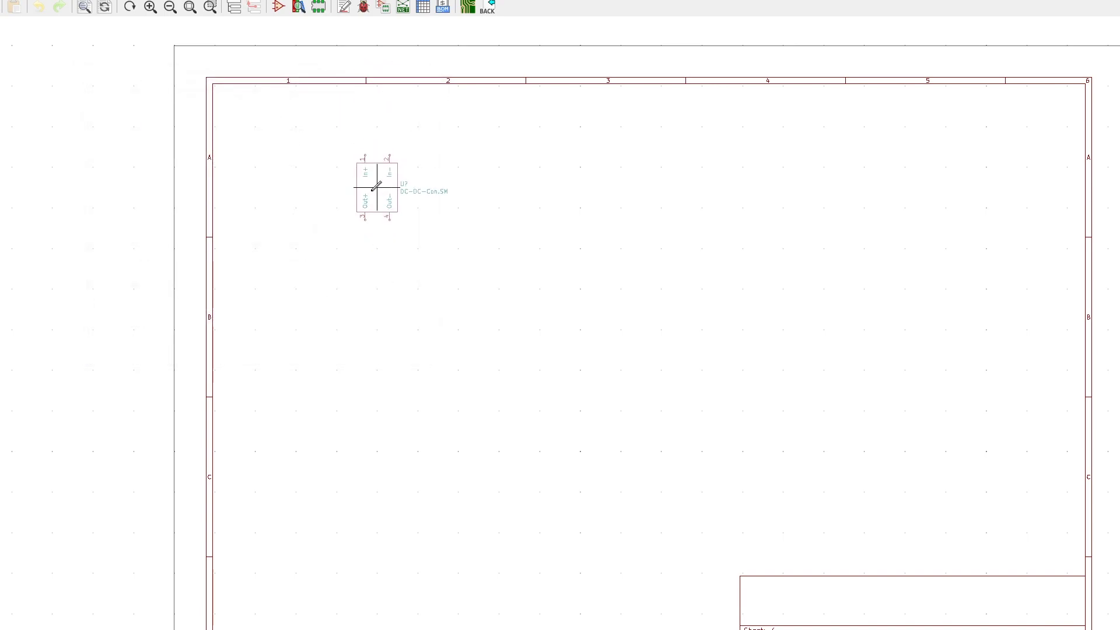
left_click(369, 203)
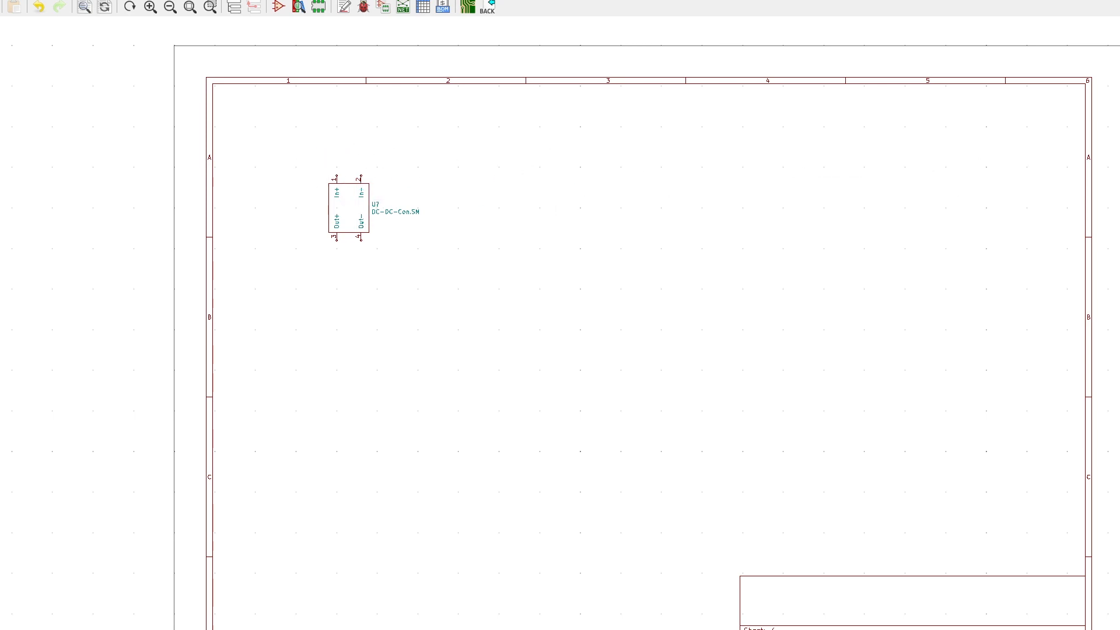
Step: Draw test wires between pins 1–2 and 3–4, then delete them
left_click(337, 175)
left_click(361, 175)
scroll(731, 438, "up", 3)
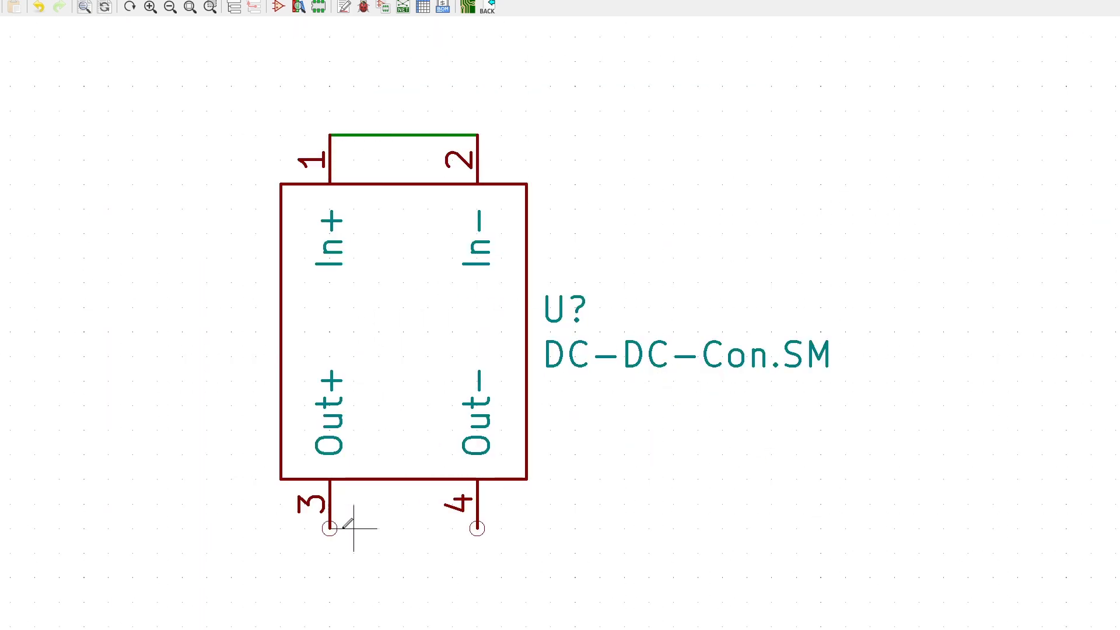
left_click(330, 529)
left_click(477, 529)
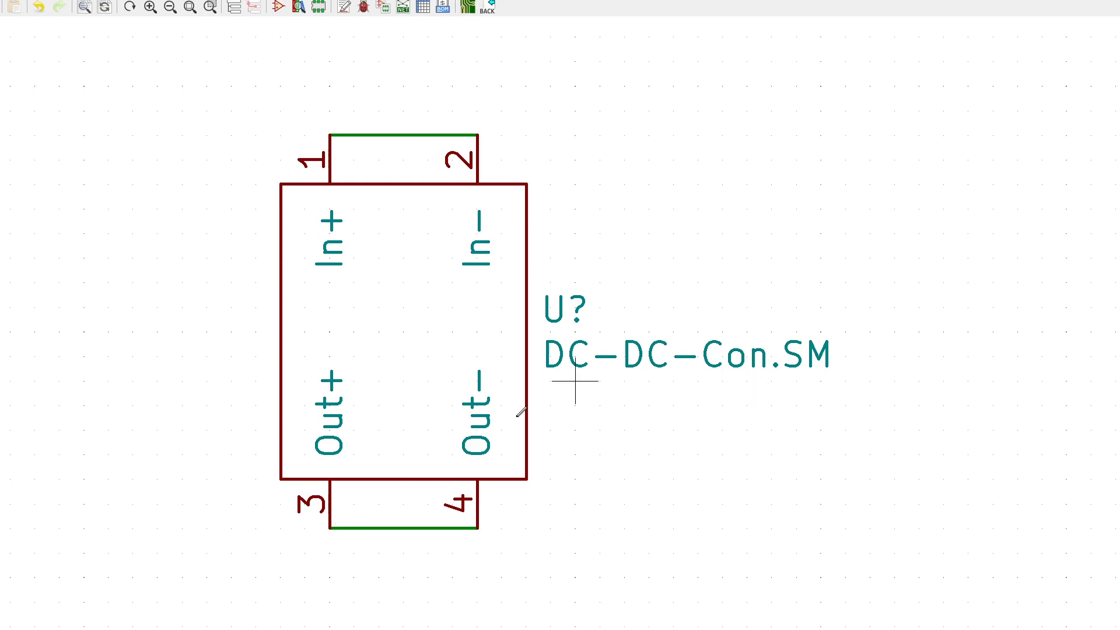
left_click(428, 528)
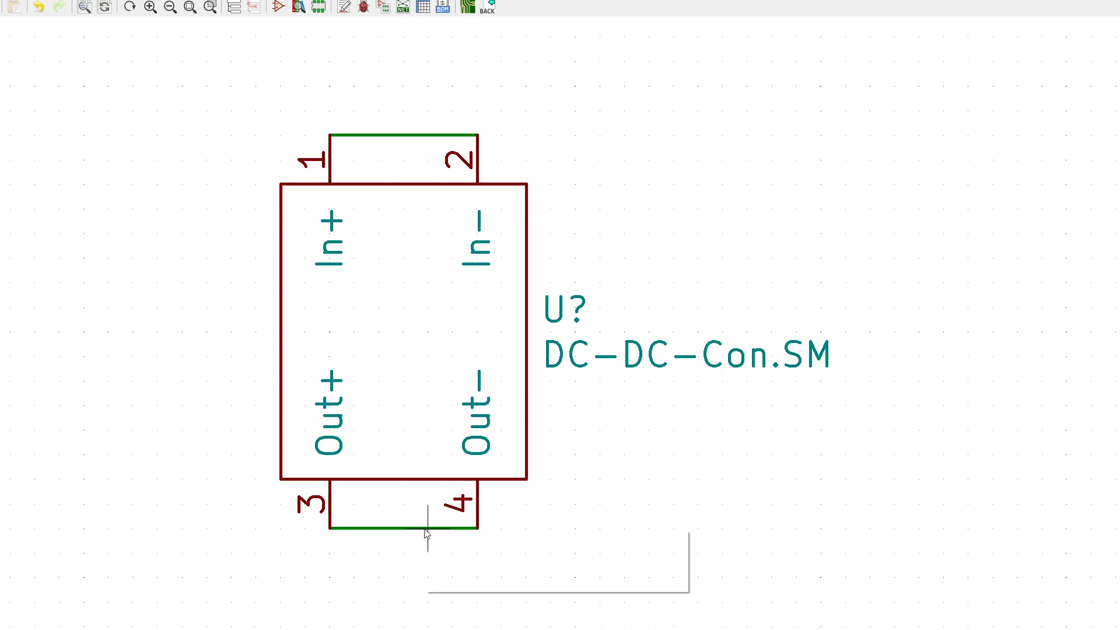
left_click(516, 583)
key("Delete")
key("Delete")
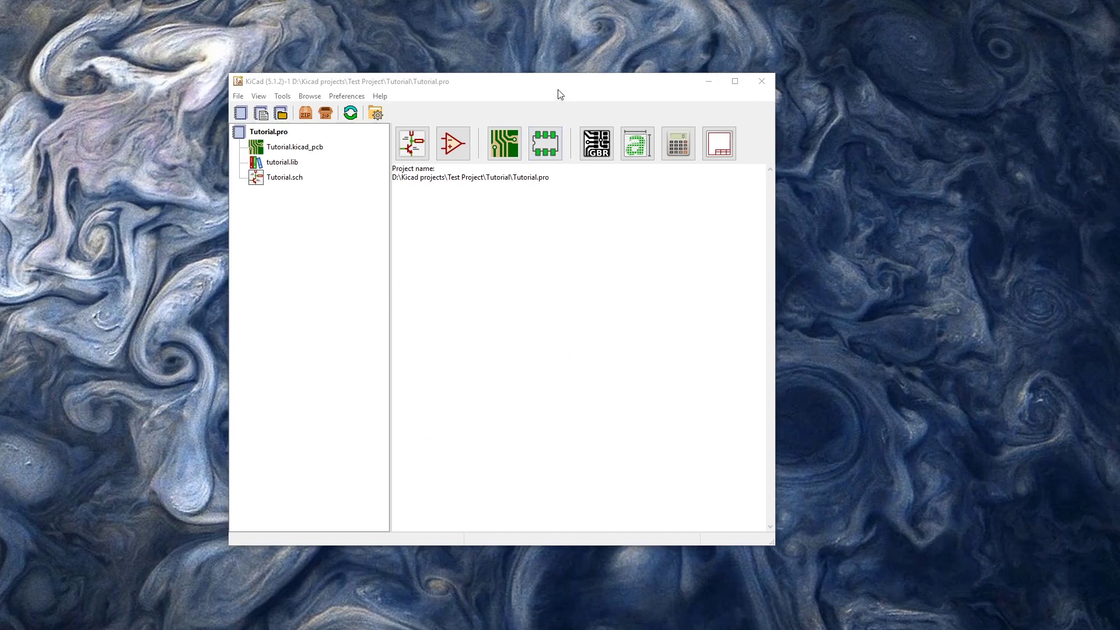
Step: Create a new footprint named DC-DC-Small in the Footprint Editor
left_click(540, 144)
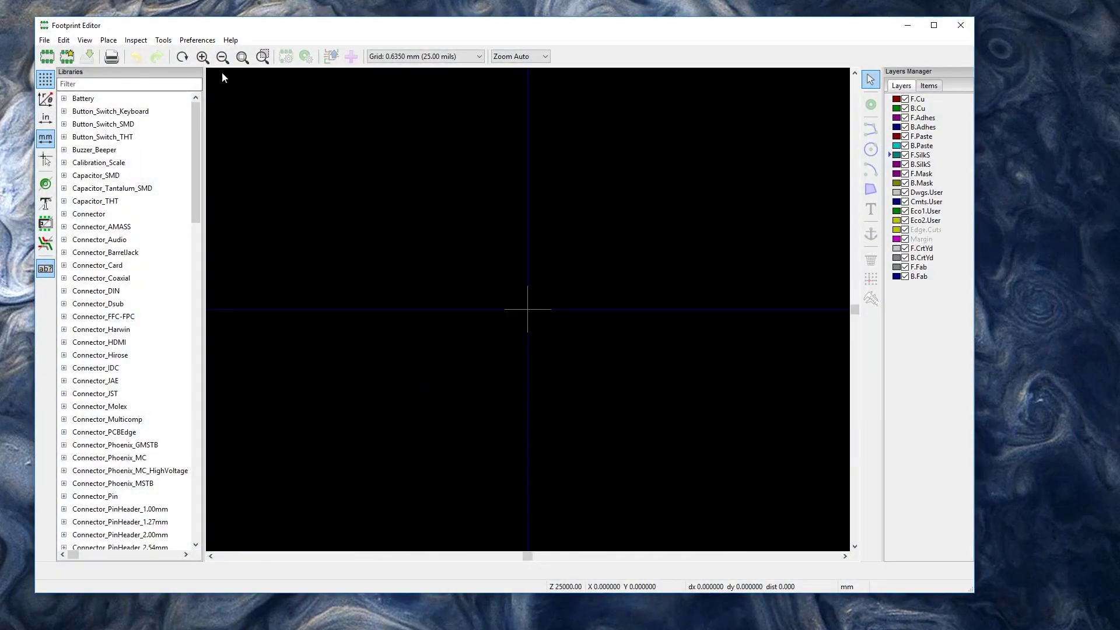
left_click(46, 56)
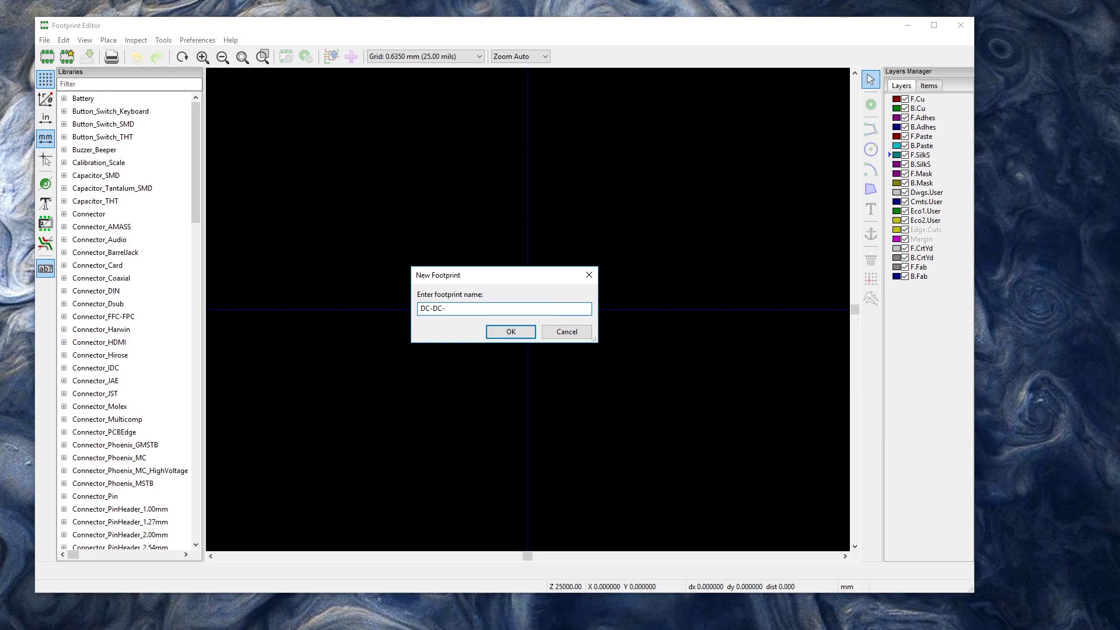
key("Return")
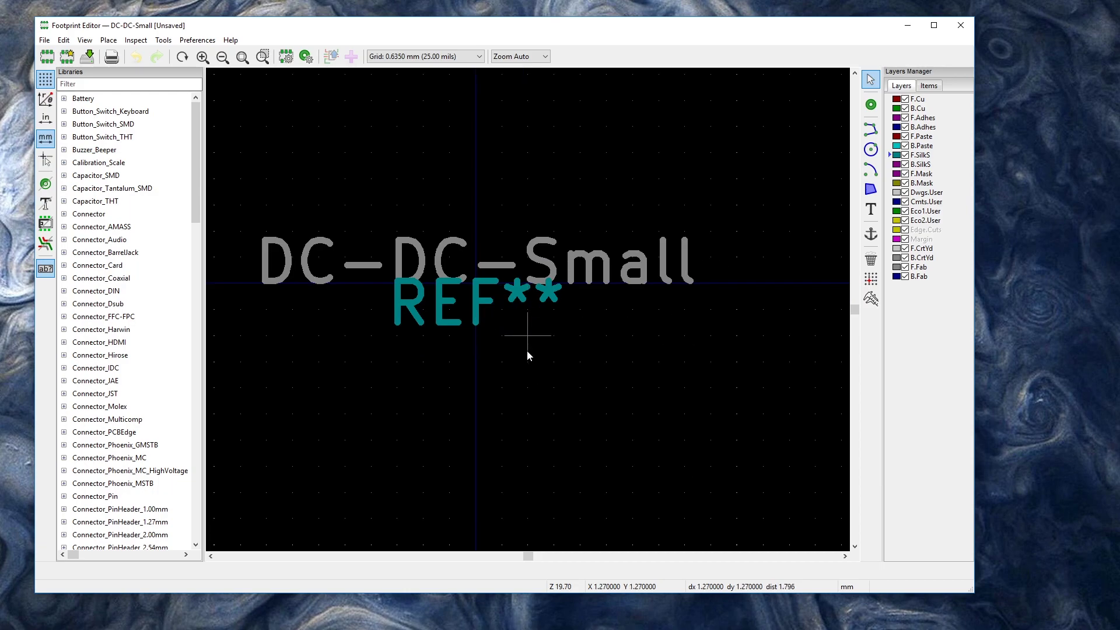
Step: Zoom out and drag the DC-DC-Small value text well above the reference
middle_click_drag(527, 353, 564, 388)
scroll(508, 309, "down", 1)
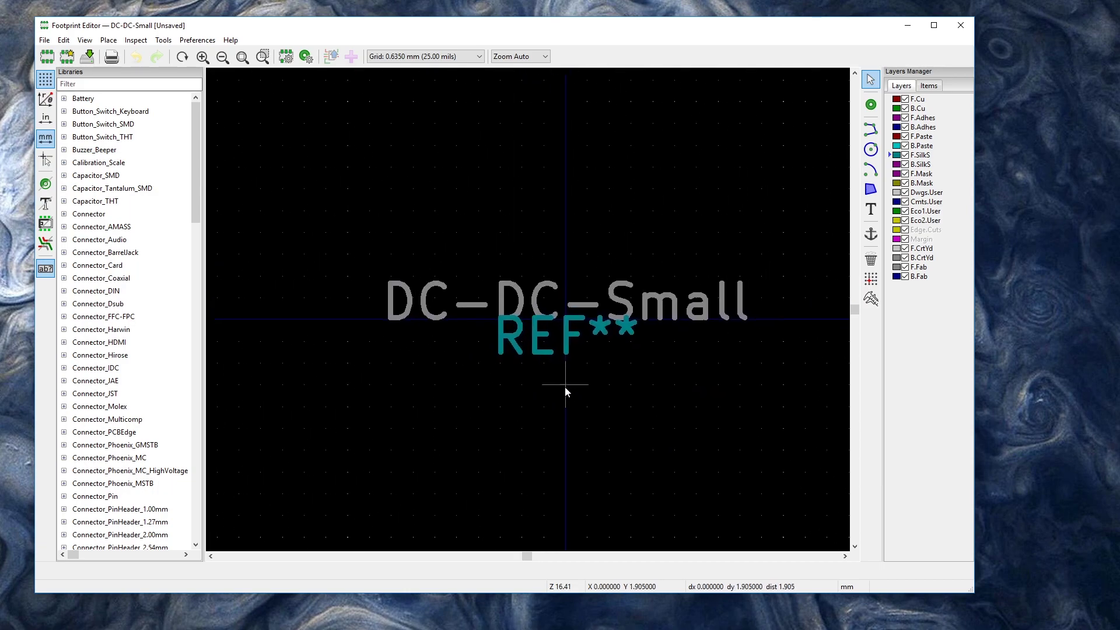
scroll(493, 290, "down", 3)
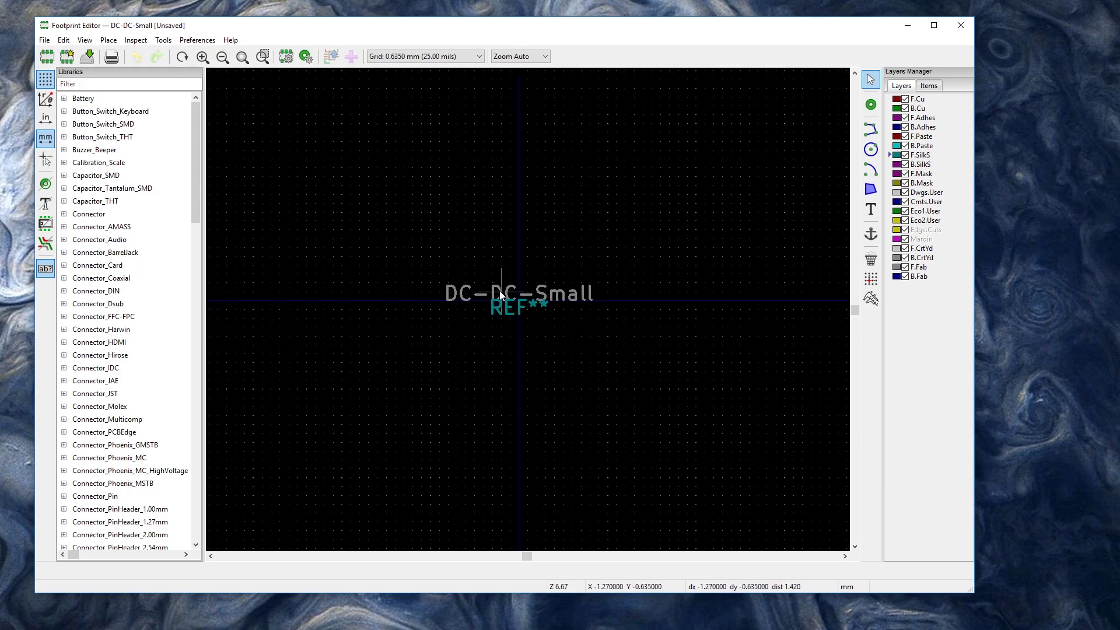
left_click_drag(499, 294, 519, 471)
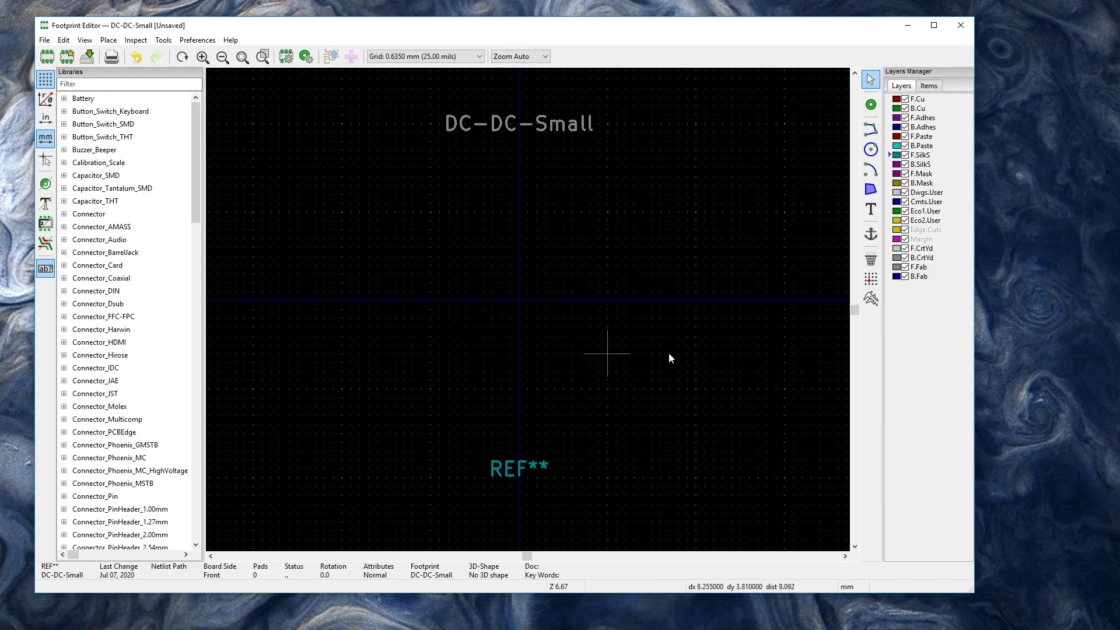
Step: Select the pad tool to start adding pads to the DC-DC-Small footprint
left_click(871, 105)
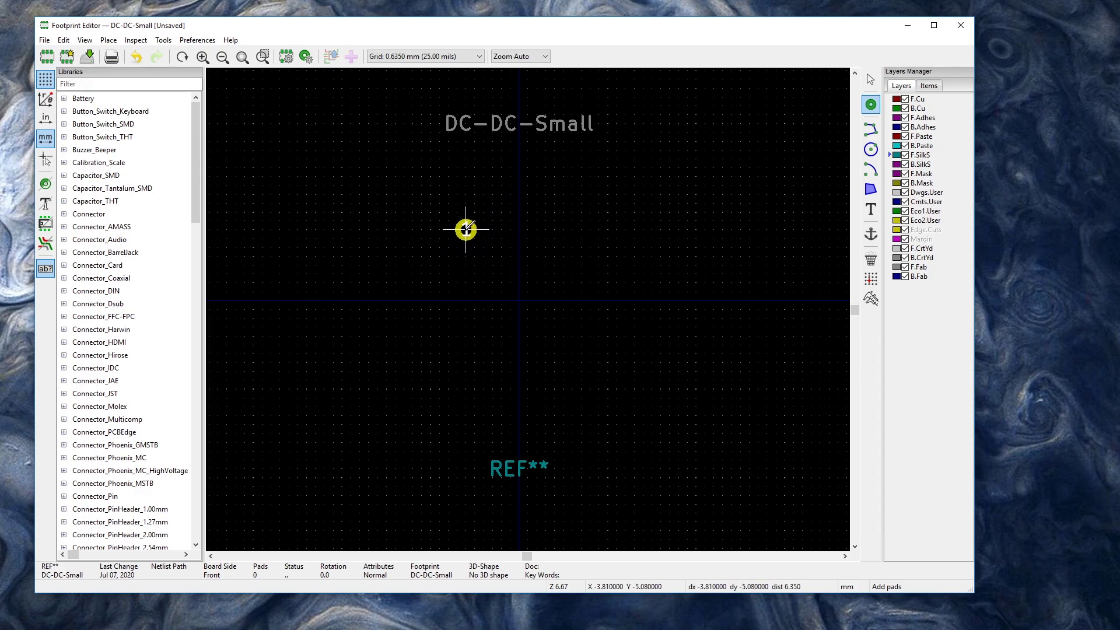
Step: Place pads 1–4 at the upper-left, upper-right, lower-left and lower-right positions, in two rows
left_click(457, 229)
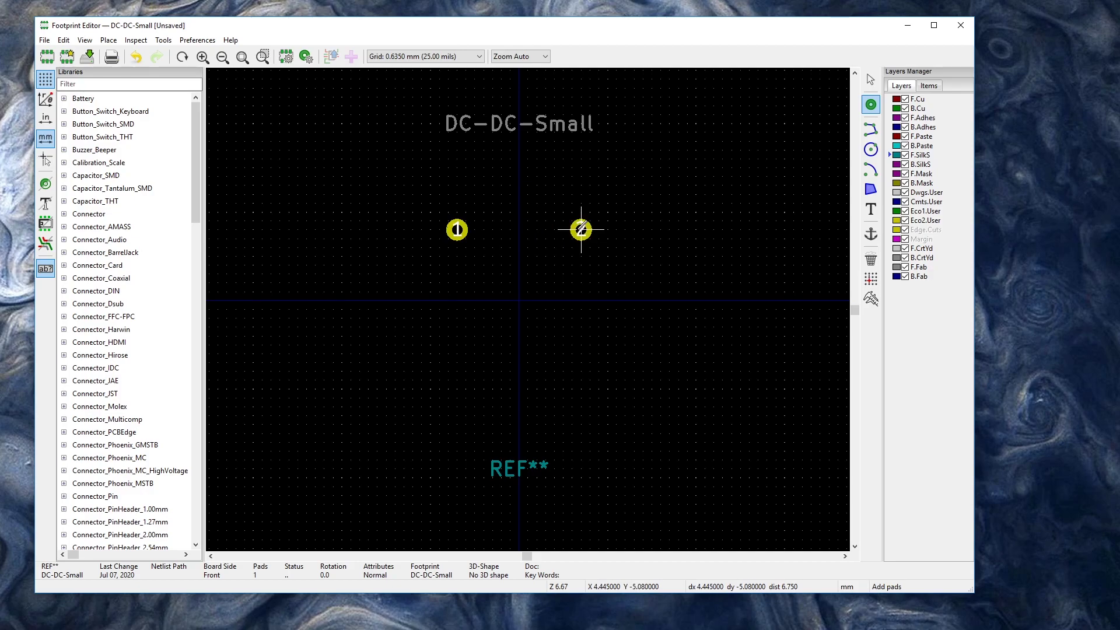
left_click(581, 230)
left_click(449, 390)
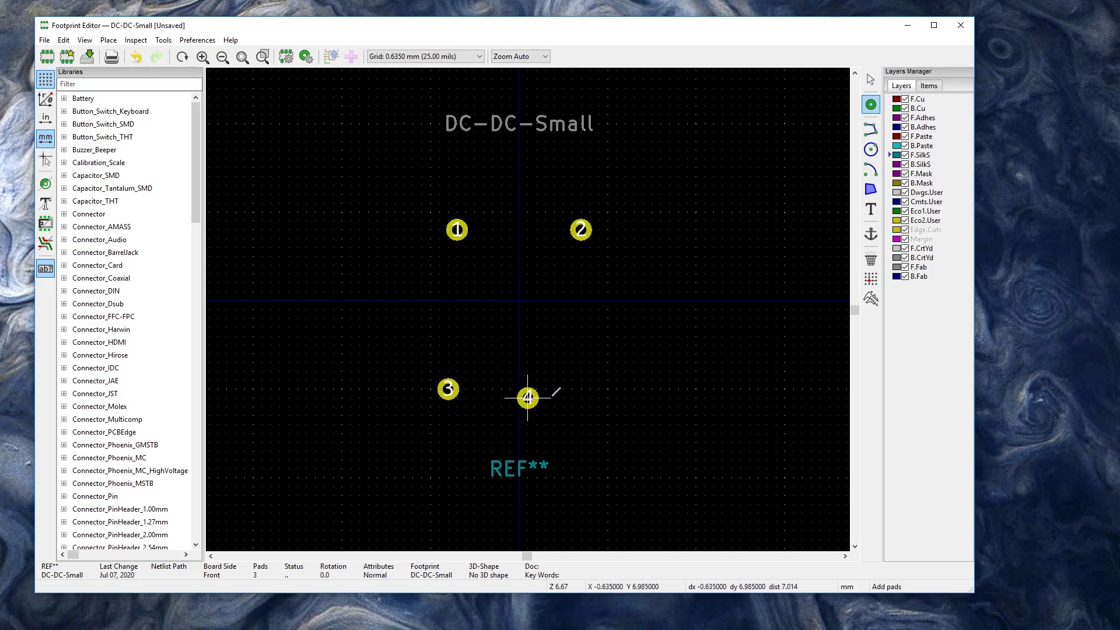
left_click(608, 389)
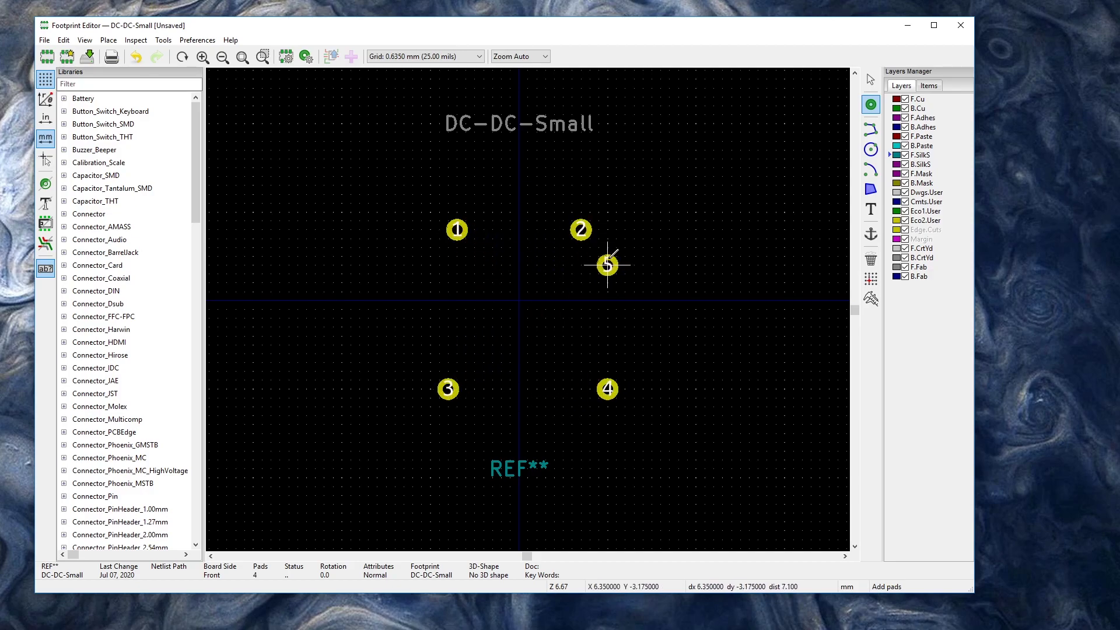
key("Escape")
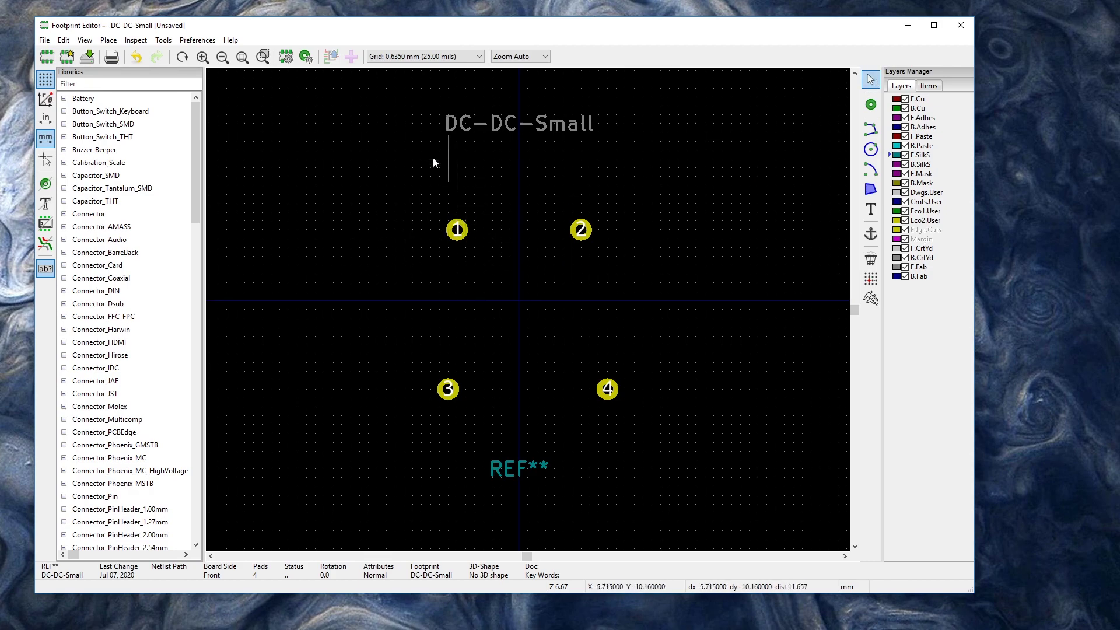
Step: Set pad 1's position to X -4.56 mm, Y -7.62 mm, then reopen its properties to verify
double_click(467, 233)
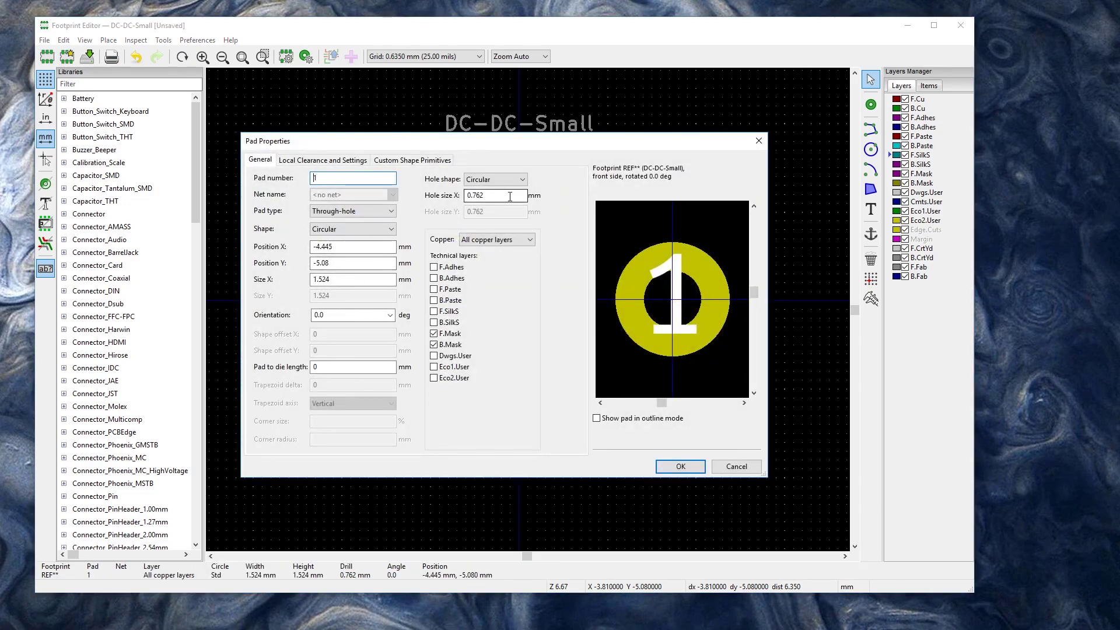
left_click_drag(473, 195, 478, 195)
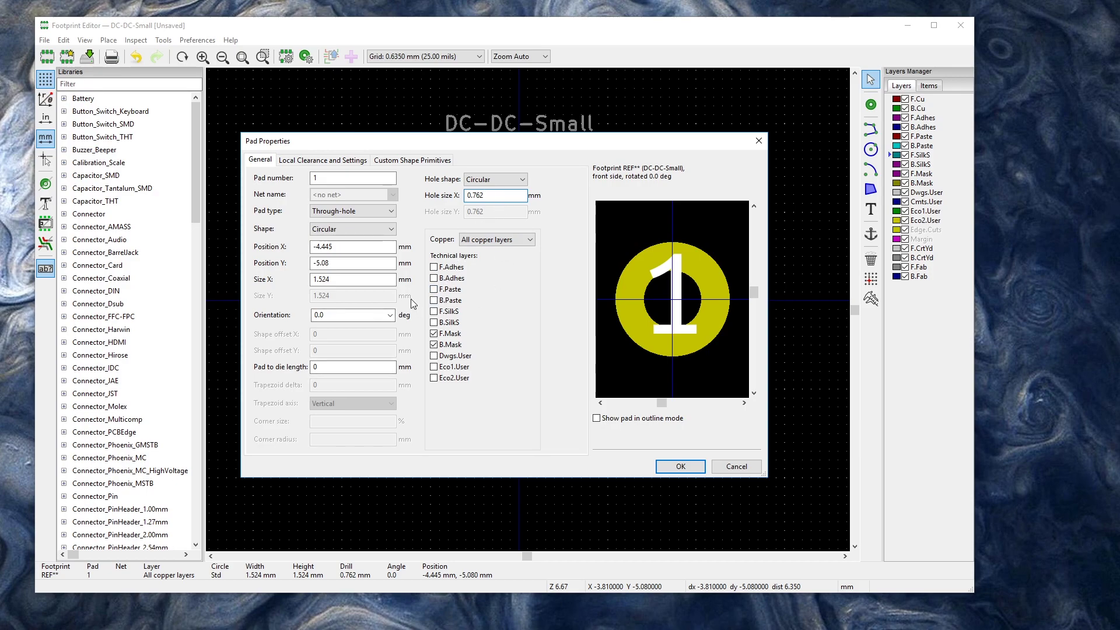
left_click(339, 246)
key("Tab")
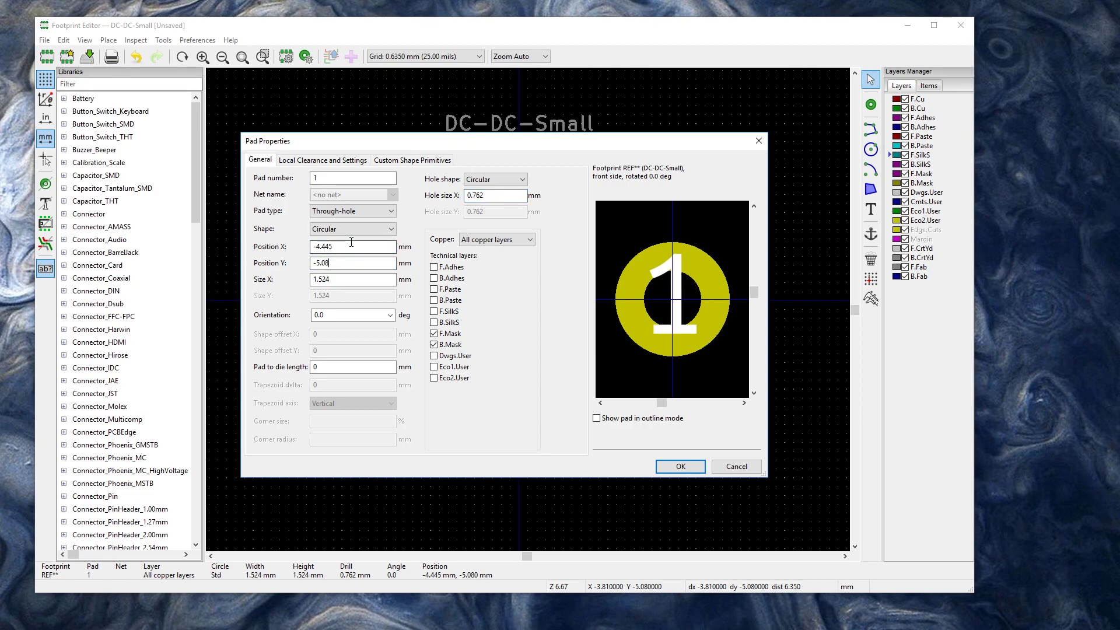
left_click(344, 247)
left_click(338, 263)
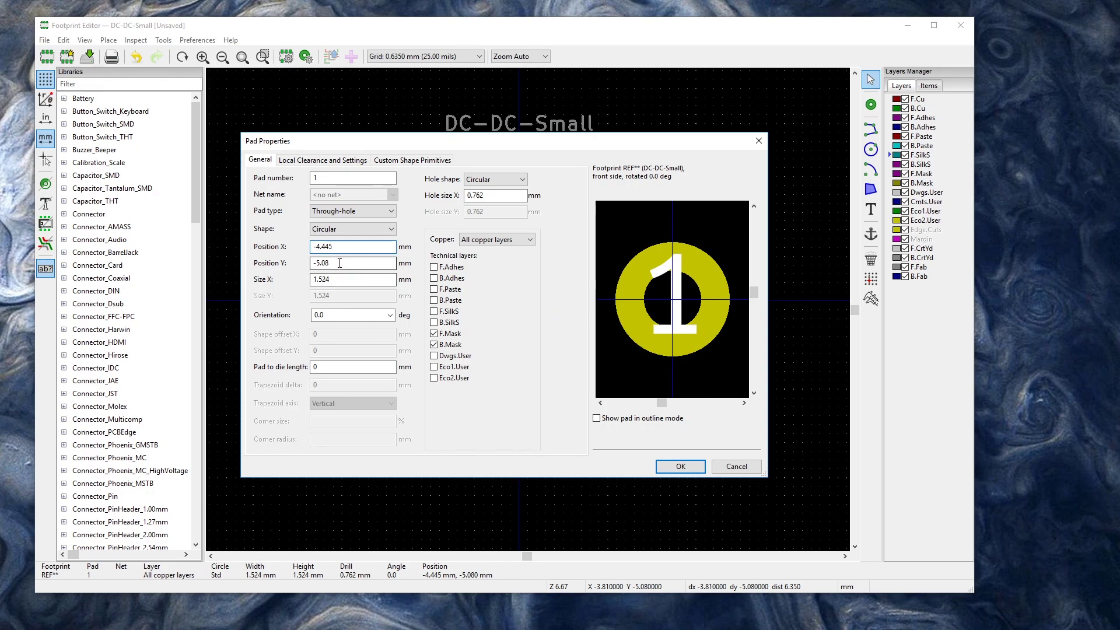
left_click_drag(336, 264, 317, 270)
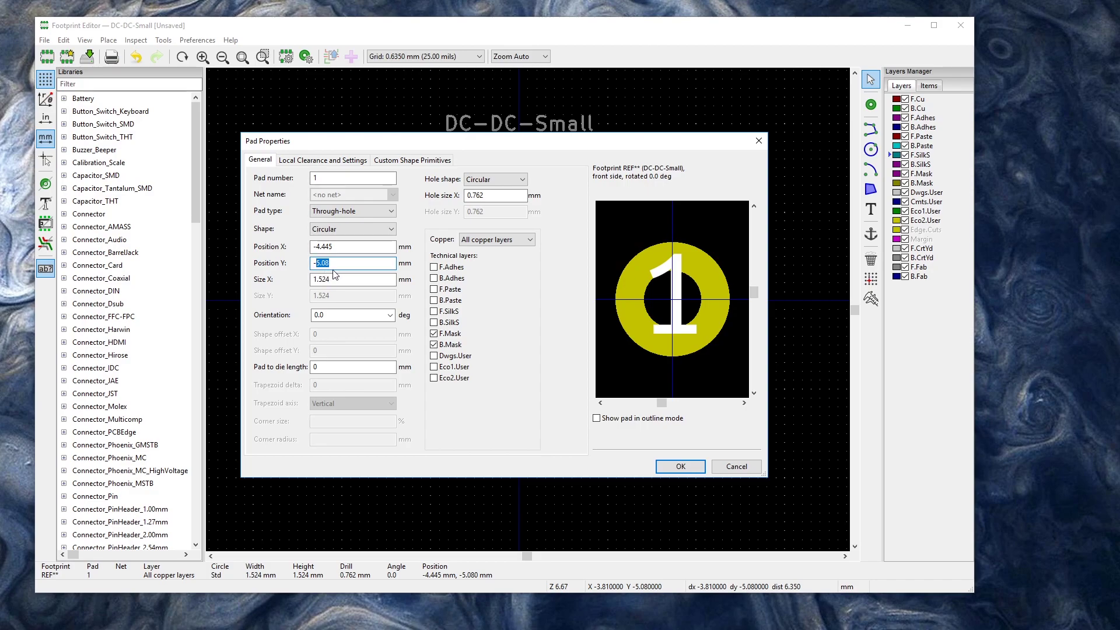
type("7.62")
left_click_drag(325, 247, 343, 247)
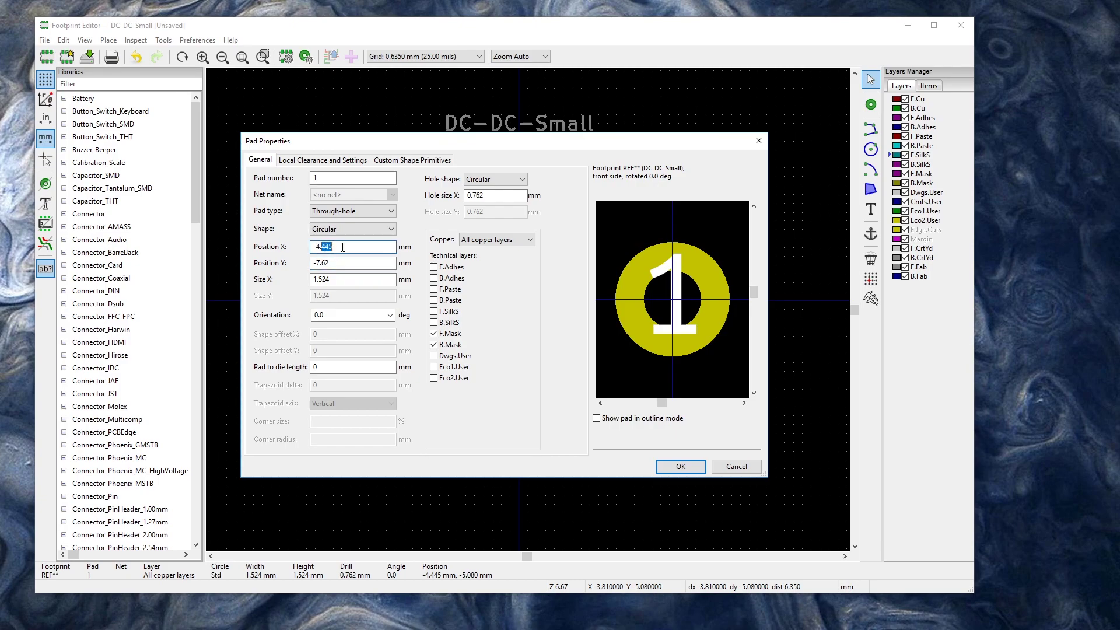
type("56")
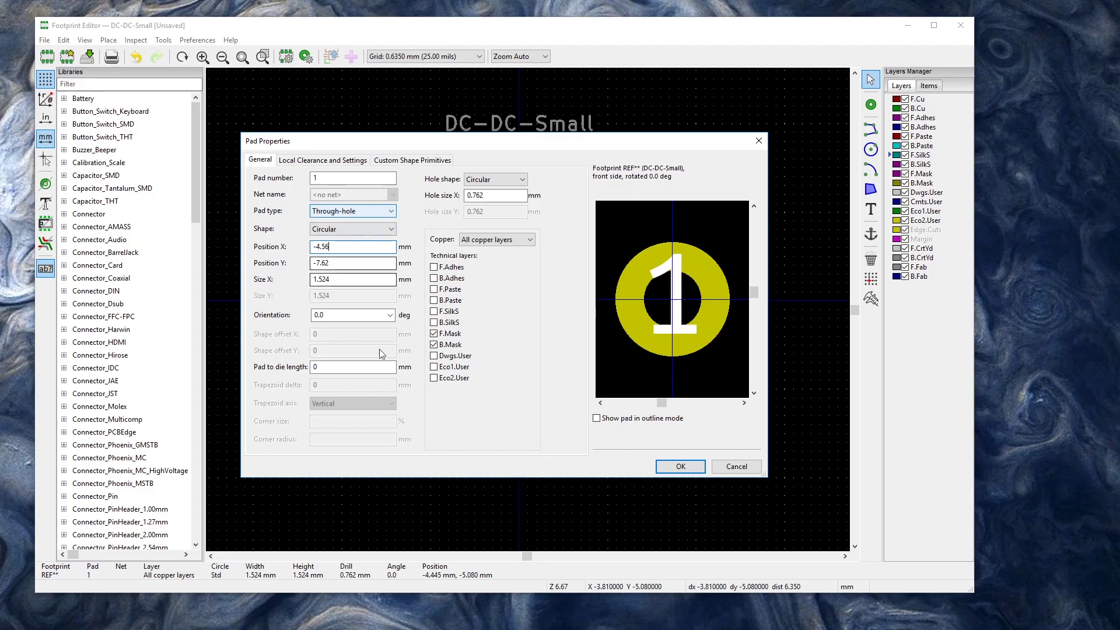
left_click(681, 466)
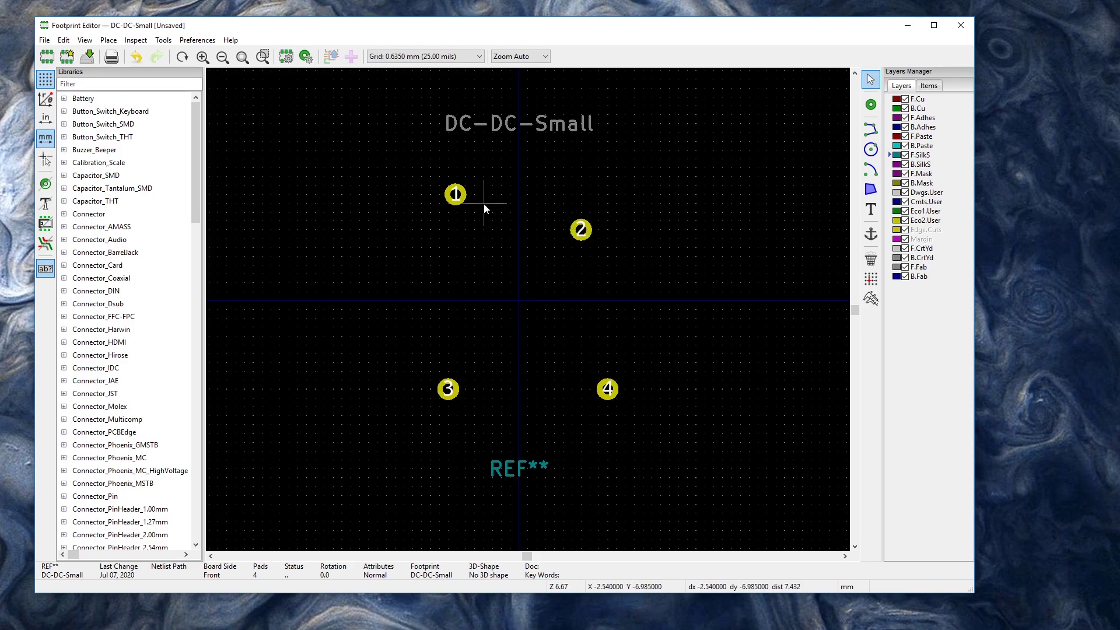
double_click(456, 194)
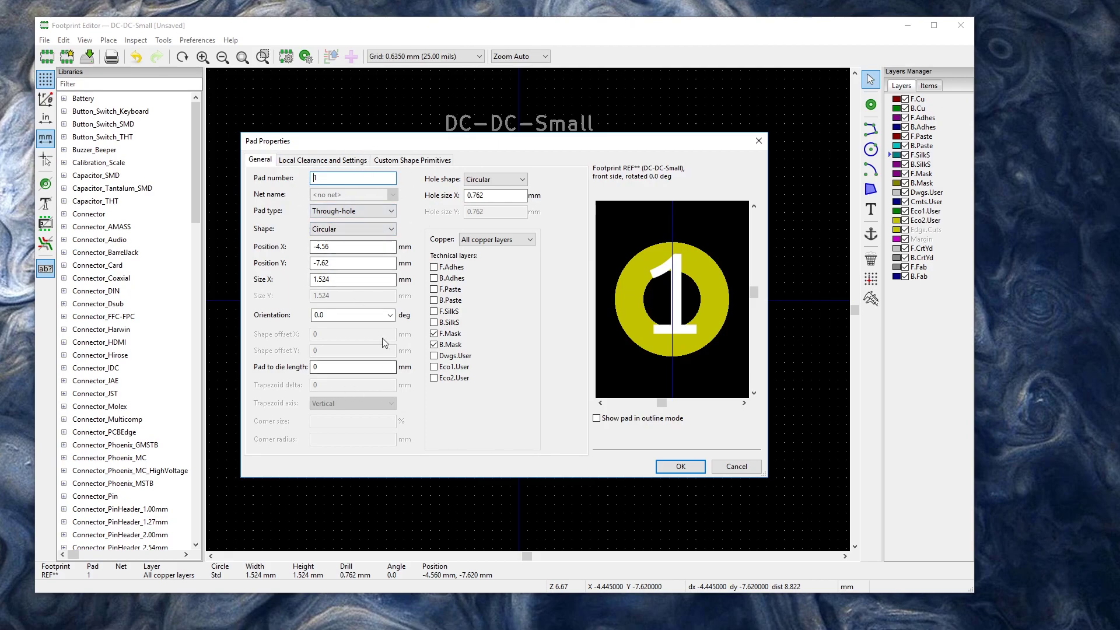
Step: Close pad 1's properties unchanged, then move pad 2 to X 4.56 mm, Y -7.62 mm
left_click(736, 467)
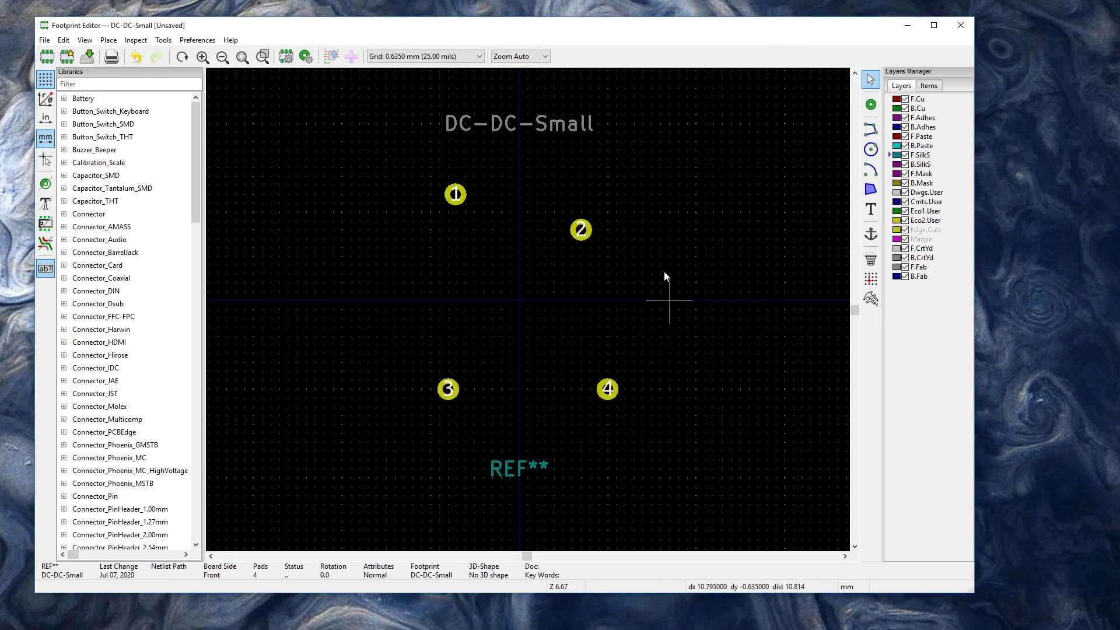
double_click(582, 230)
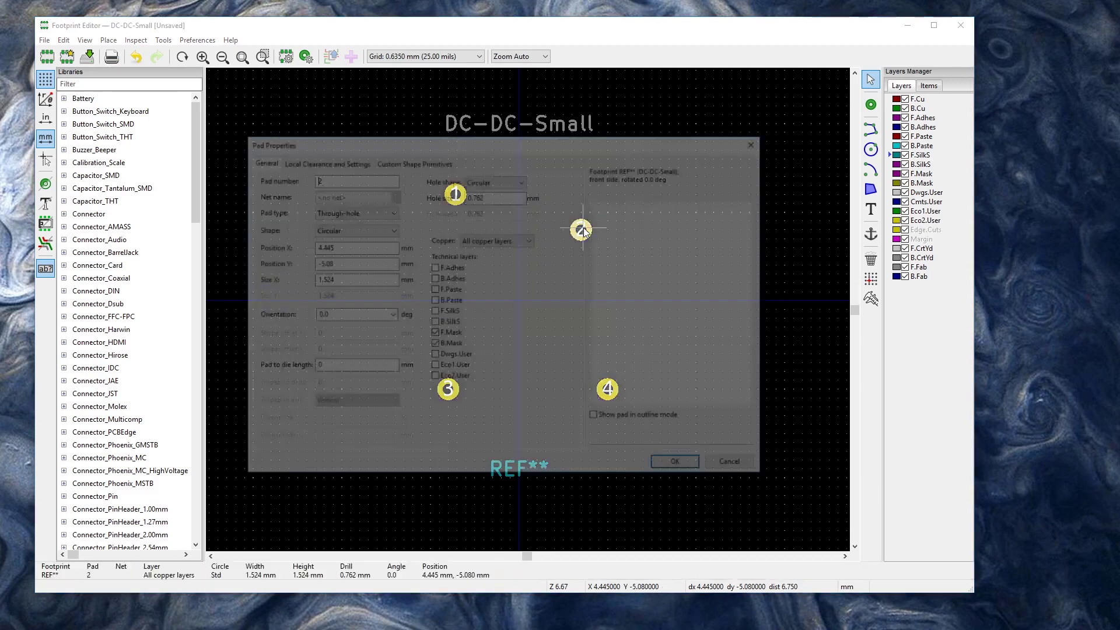
left_click(344, 246)
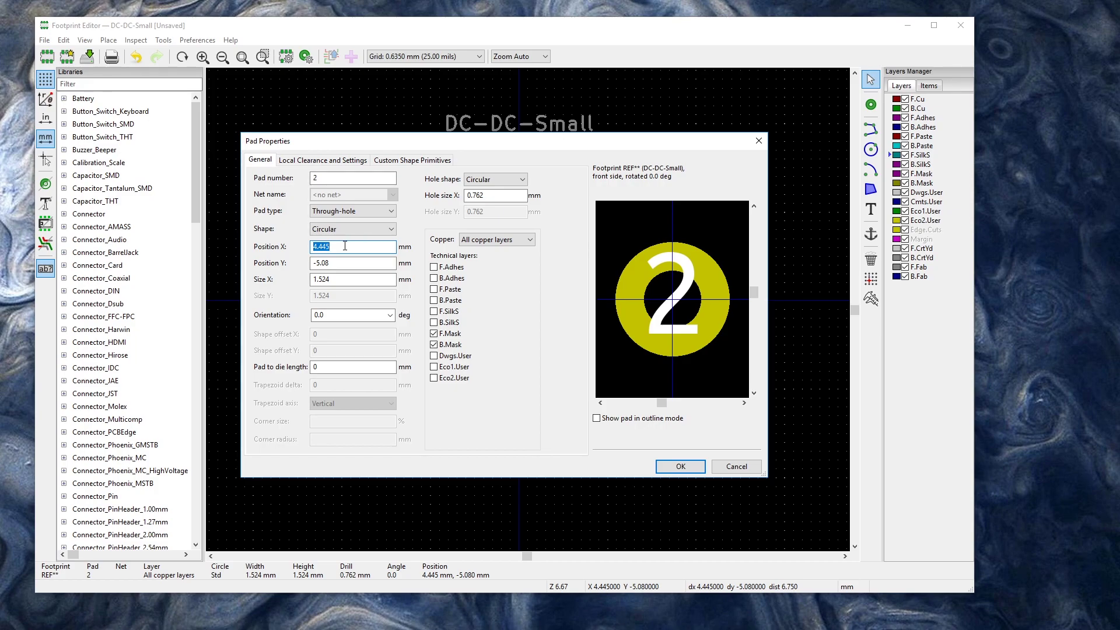
type("4.")
key("Tab")
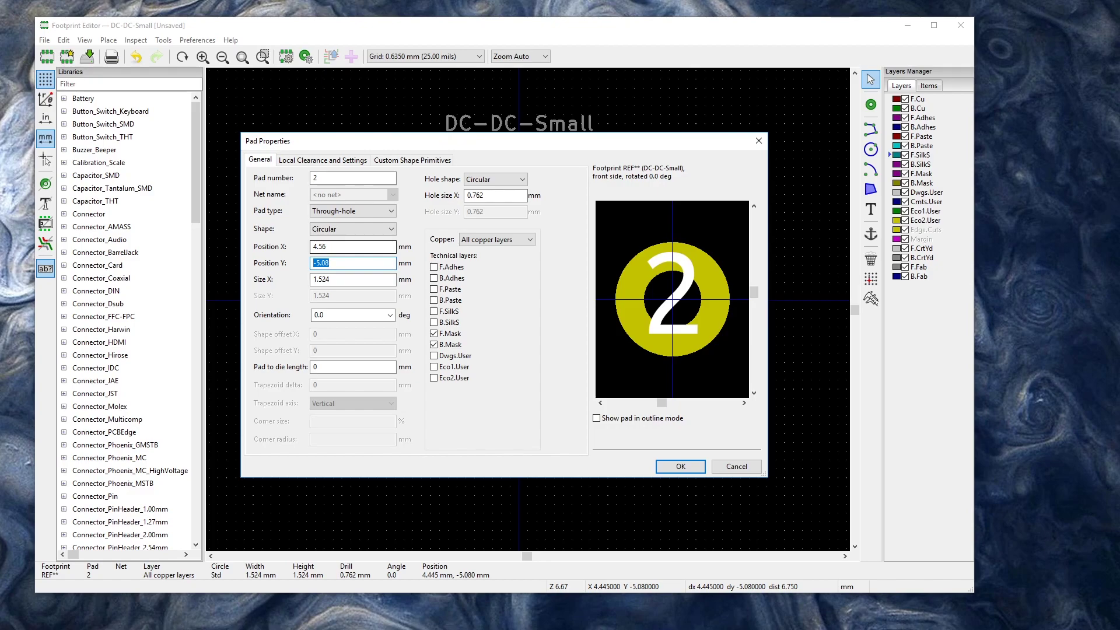
type("-7.62")
left_click(681, 466)
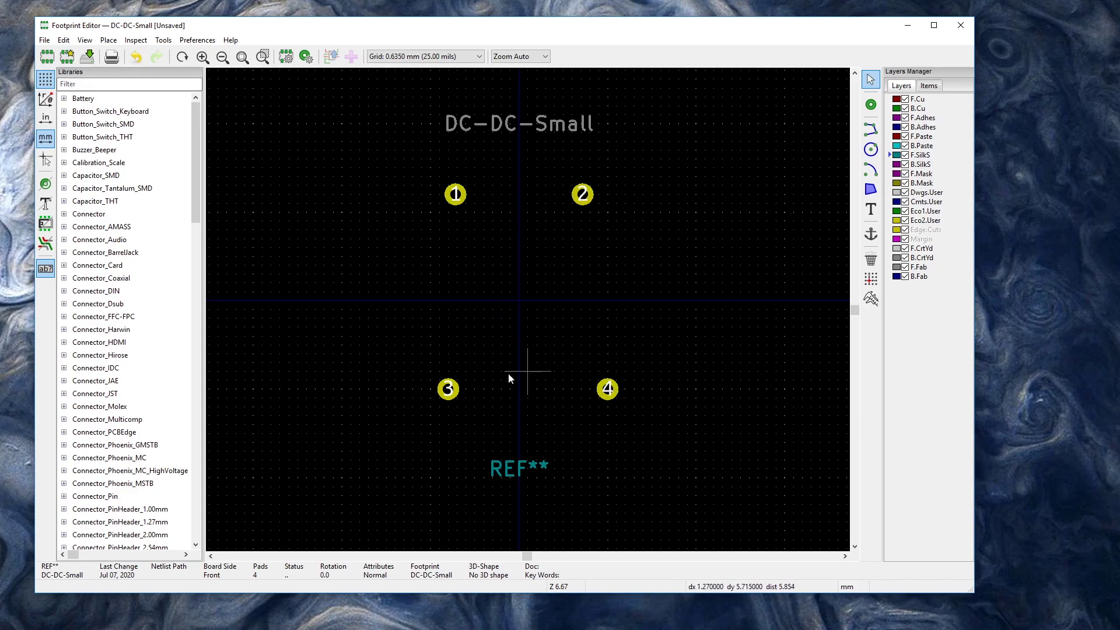
Step: Move pad 3 to X -4.56 mm, Y 7.62 mm, directly below pad 1
double_click(452, 388)
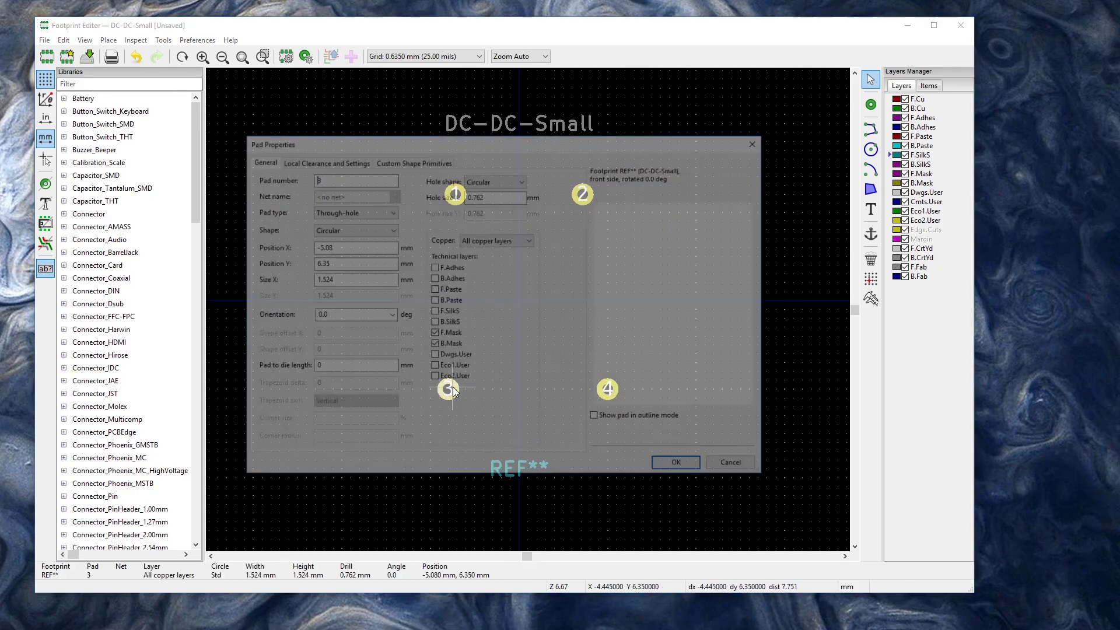
double_click(360, 246)
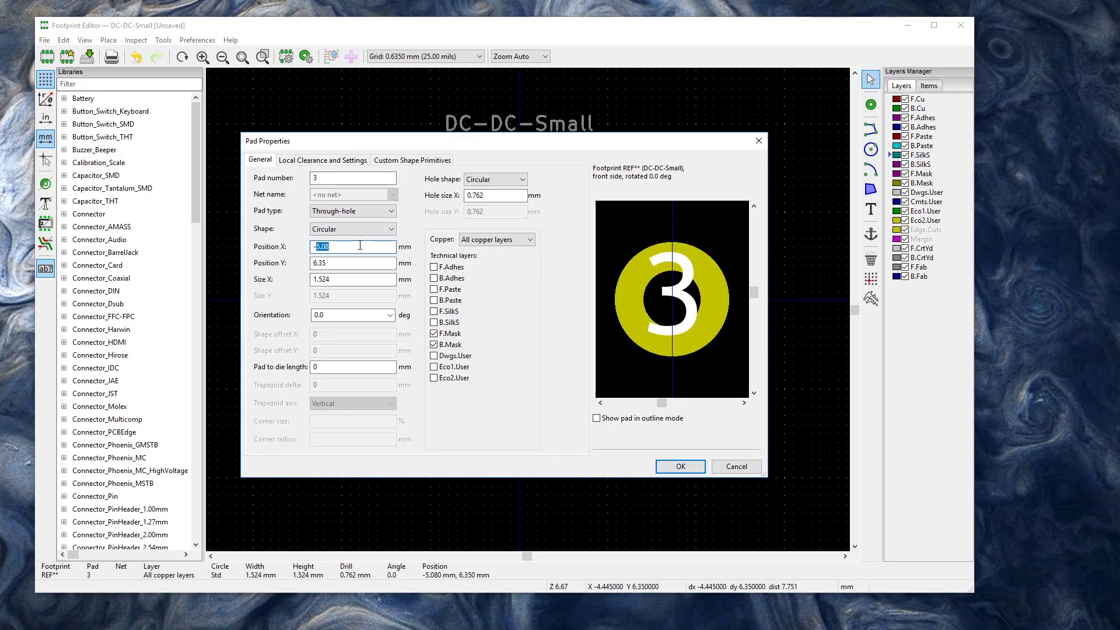
type("4.56")
key("Tab")
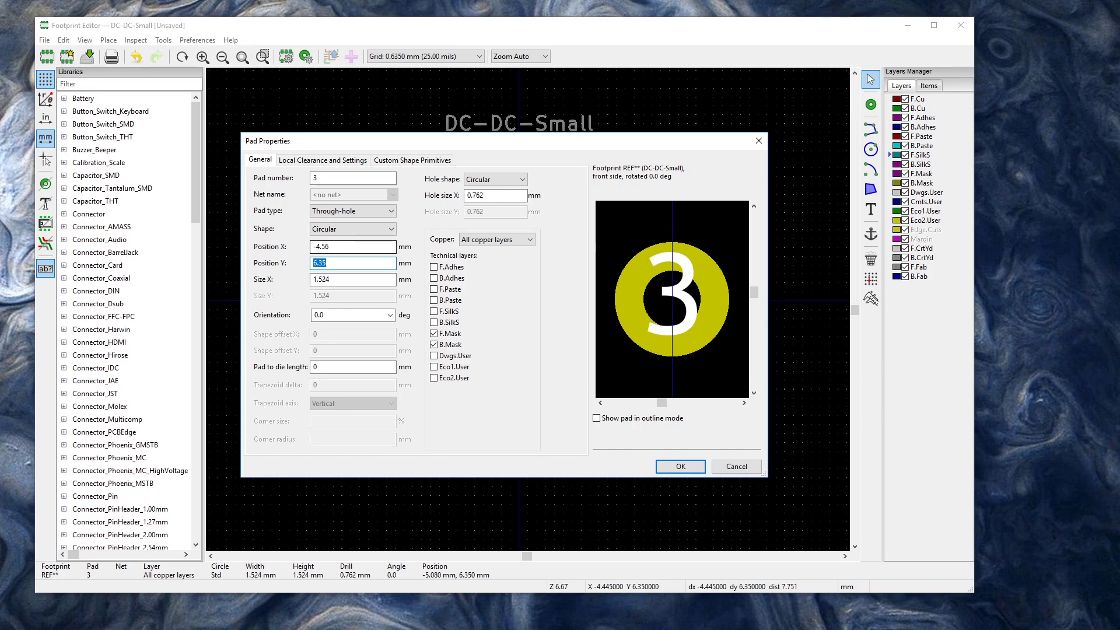
type("7.62")
left_click(680, 466)
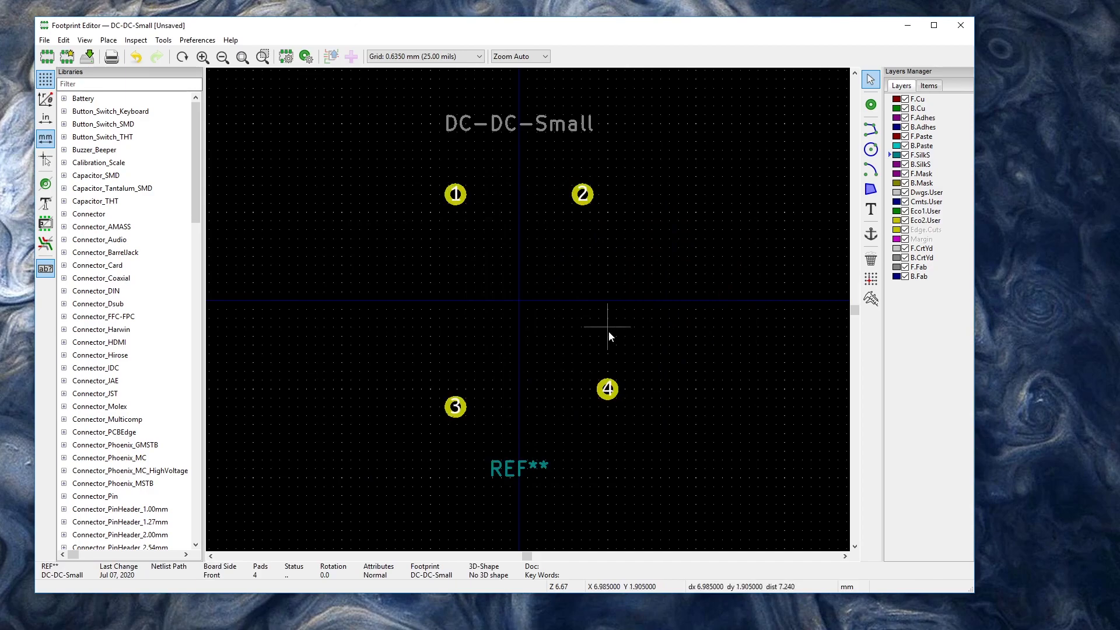
Step: Move pad 4 to X 4.56 mm, Y 7.62 mm to complete the pad rectangle
double_click(608, 389)
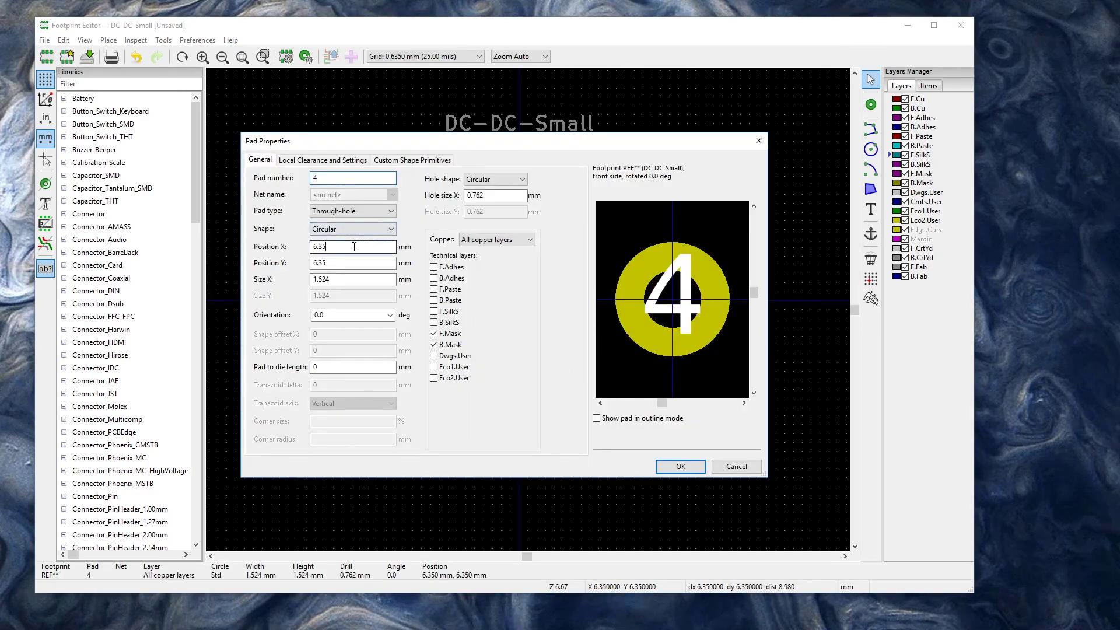
double_click(354, 247)
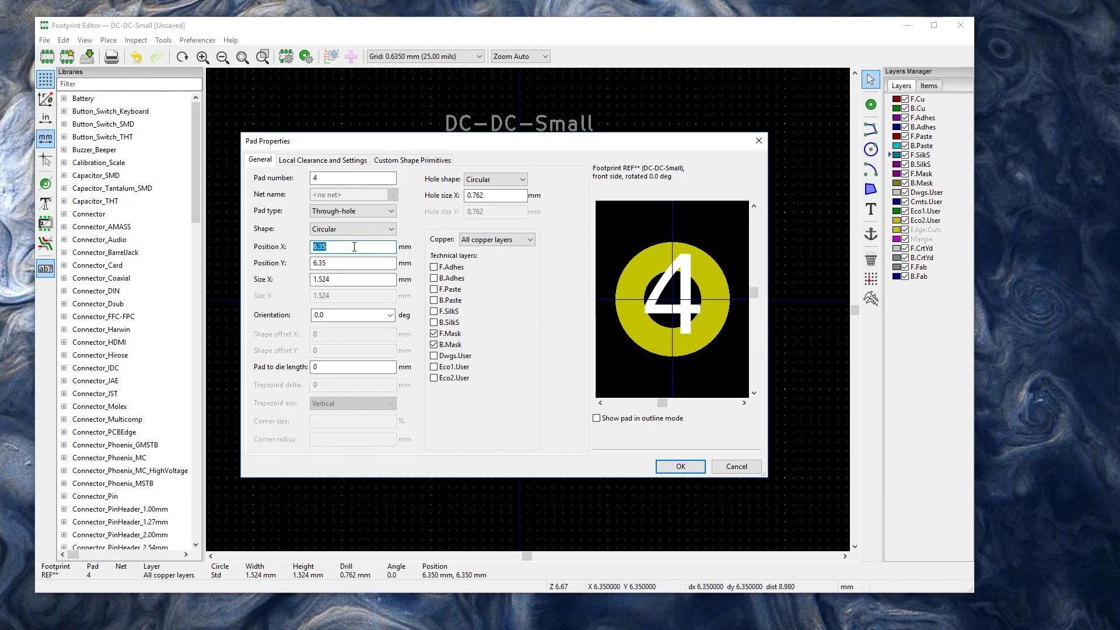
type("4.56")
key("Tab")
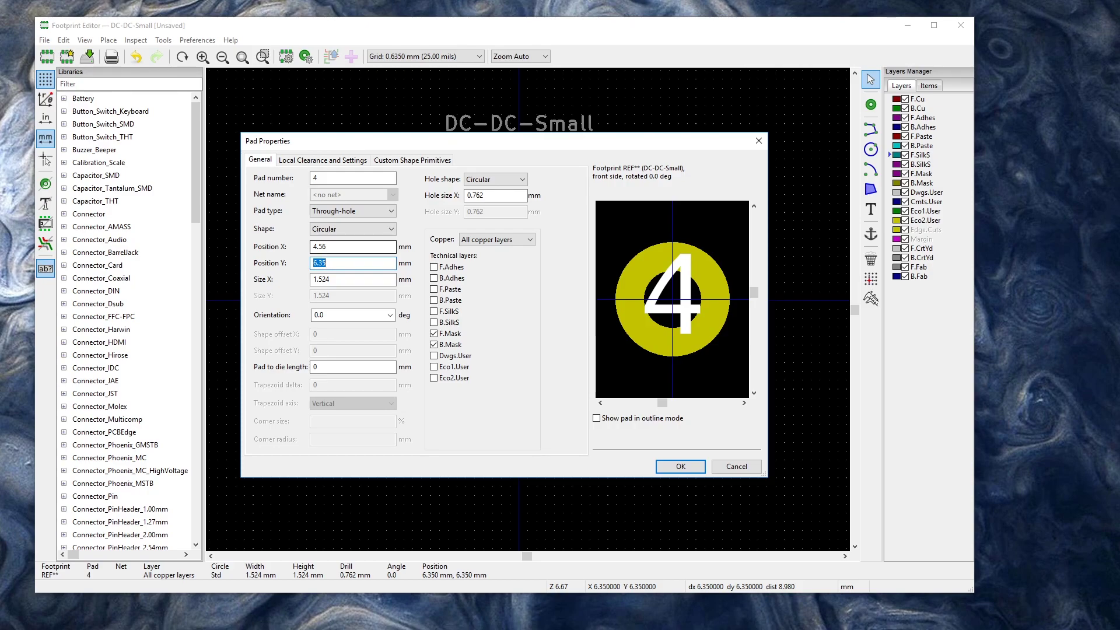
type("7.62")
left_click(684, 465)
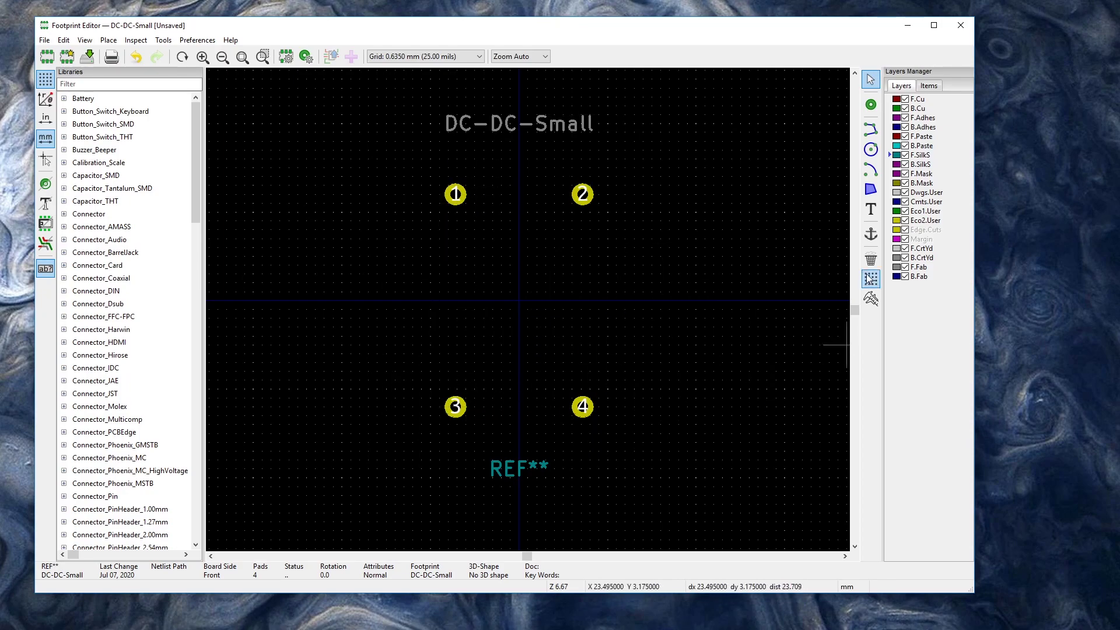
left_click(872, 300)
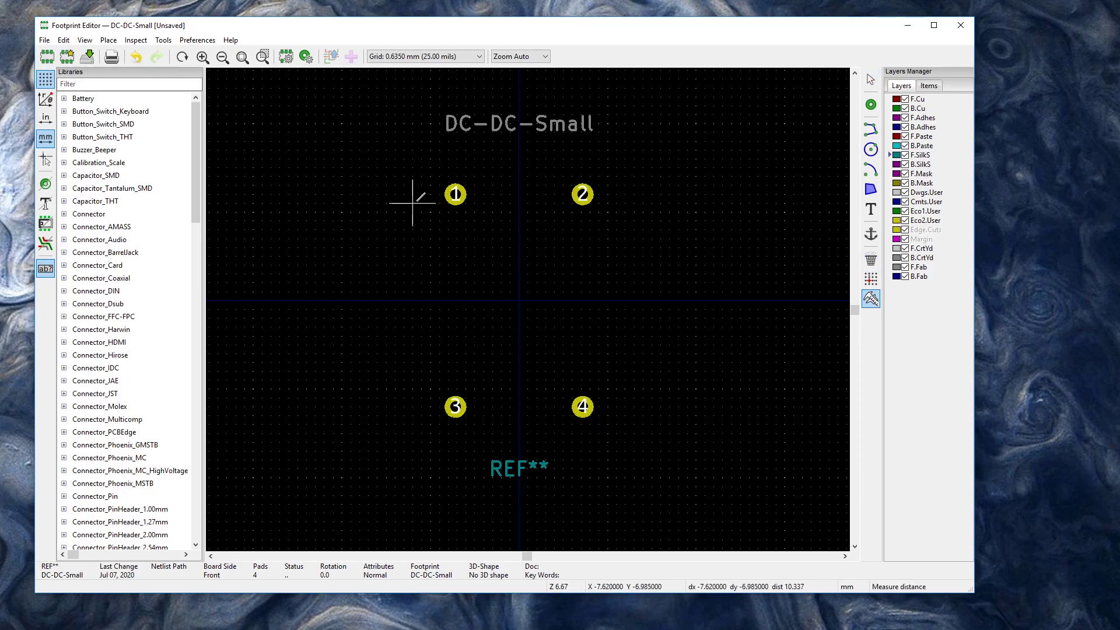
left_click(457, 195)
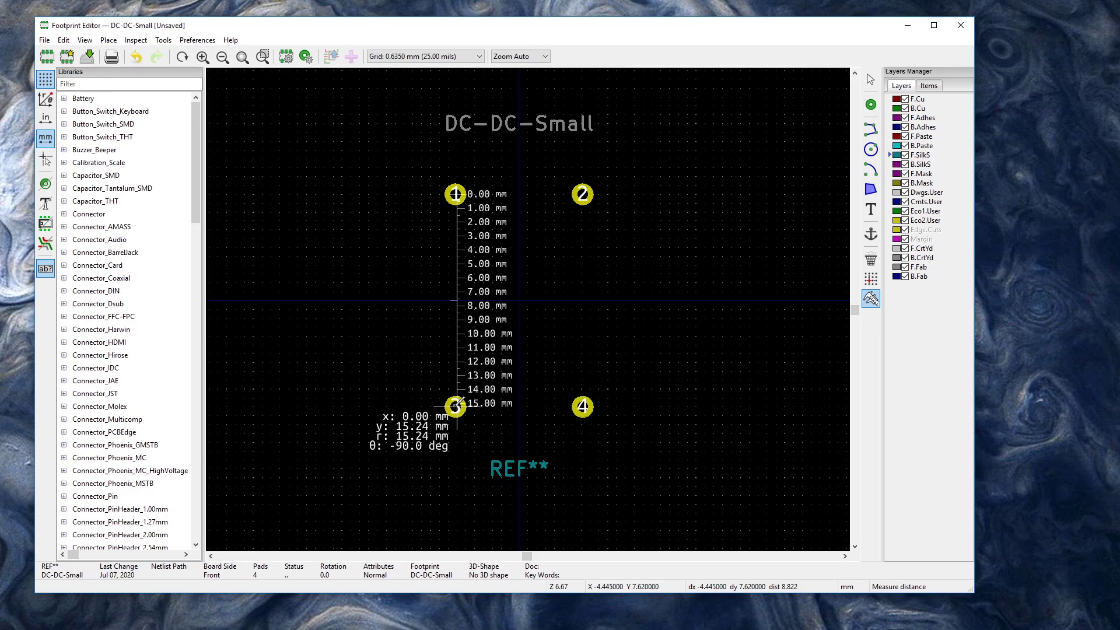
key("Escape")
key("Escape")
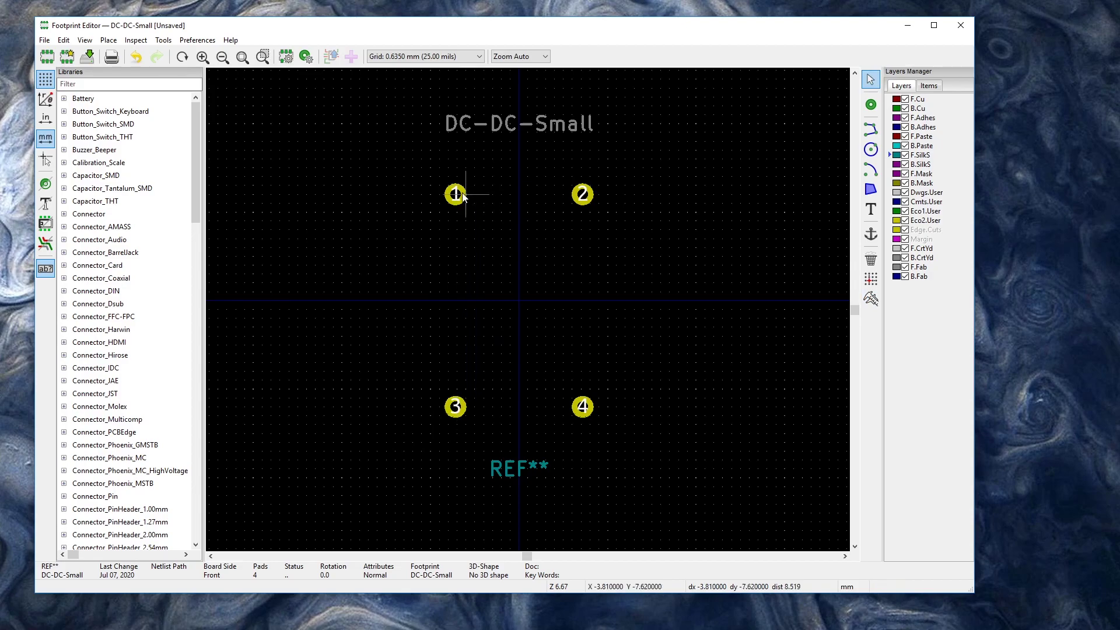
left_click(871, 299)
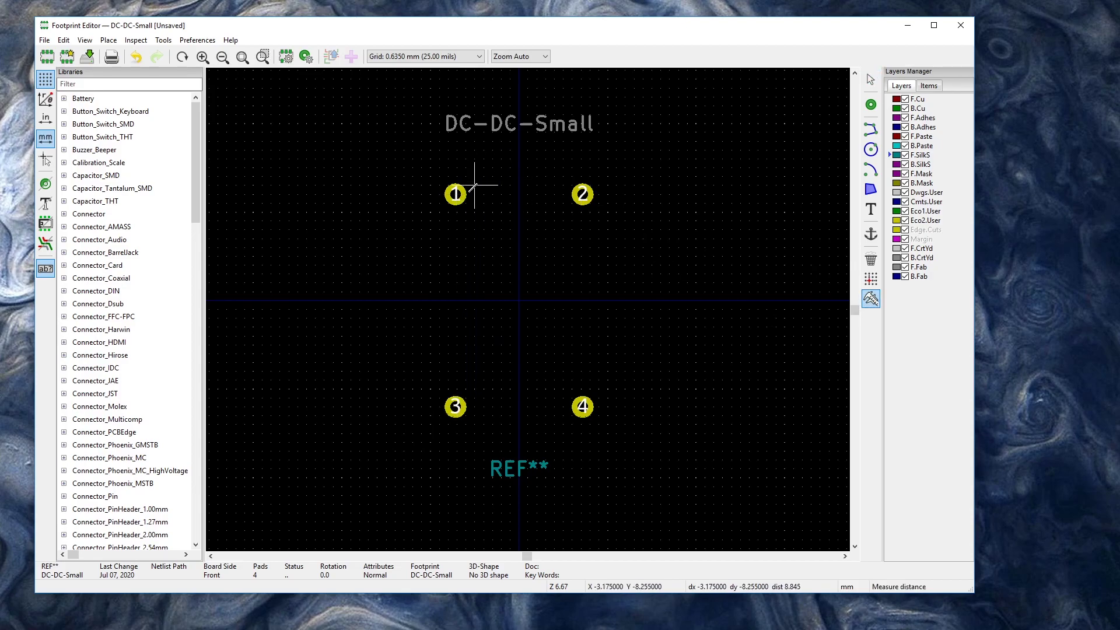
left_click(455, 195)
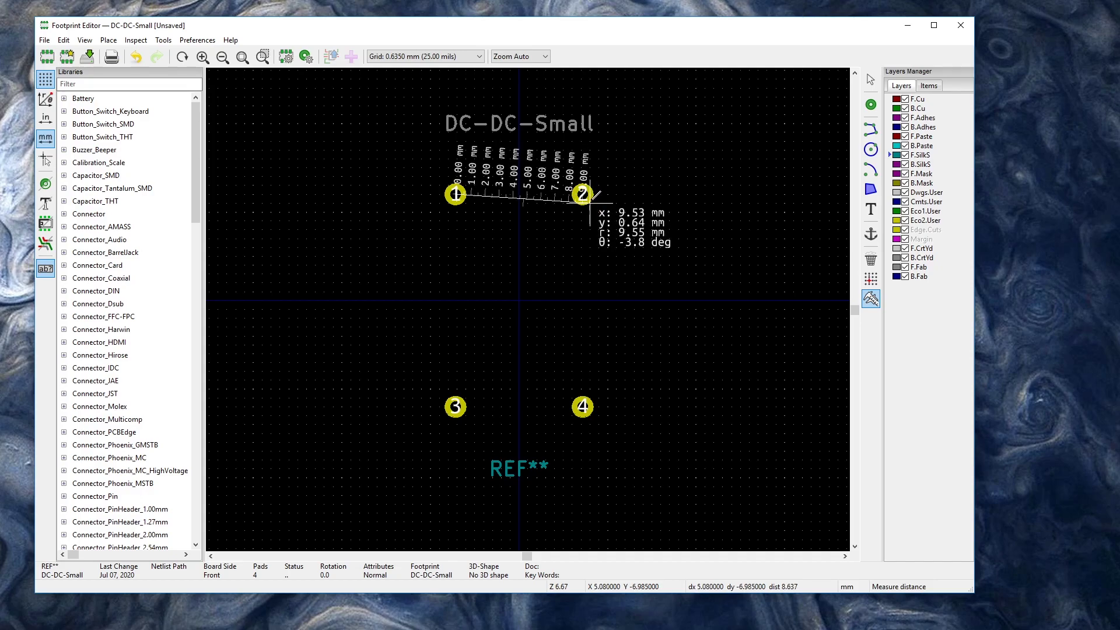
key("Escape")
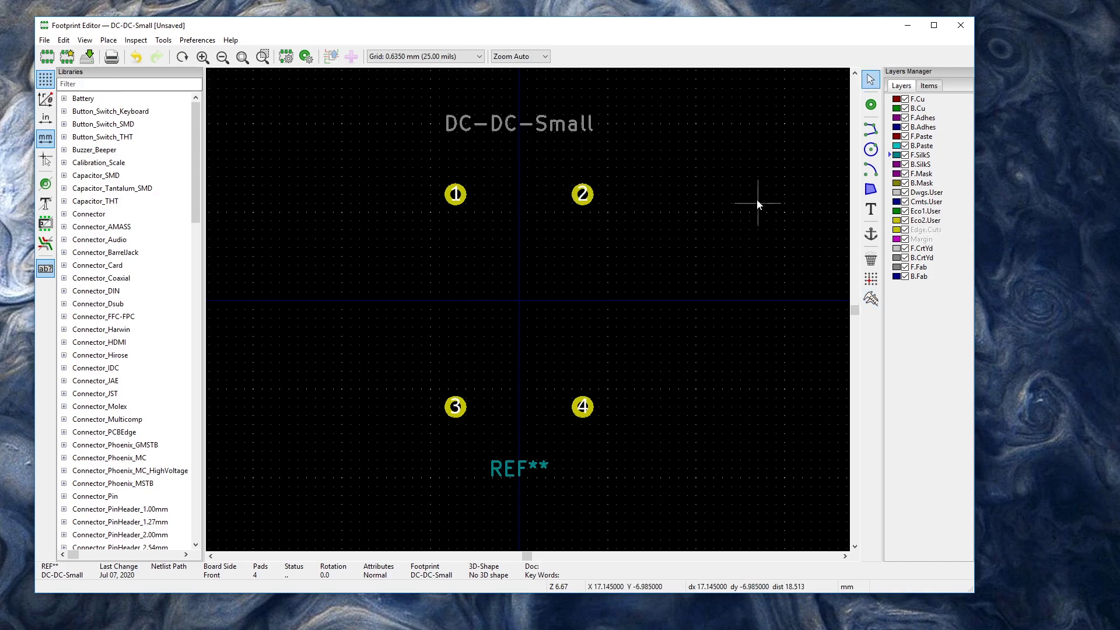
Step: Switch the grid to 0.0100 mm, then dismiss the grid choices unchanged
right_click(530, 267)
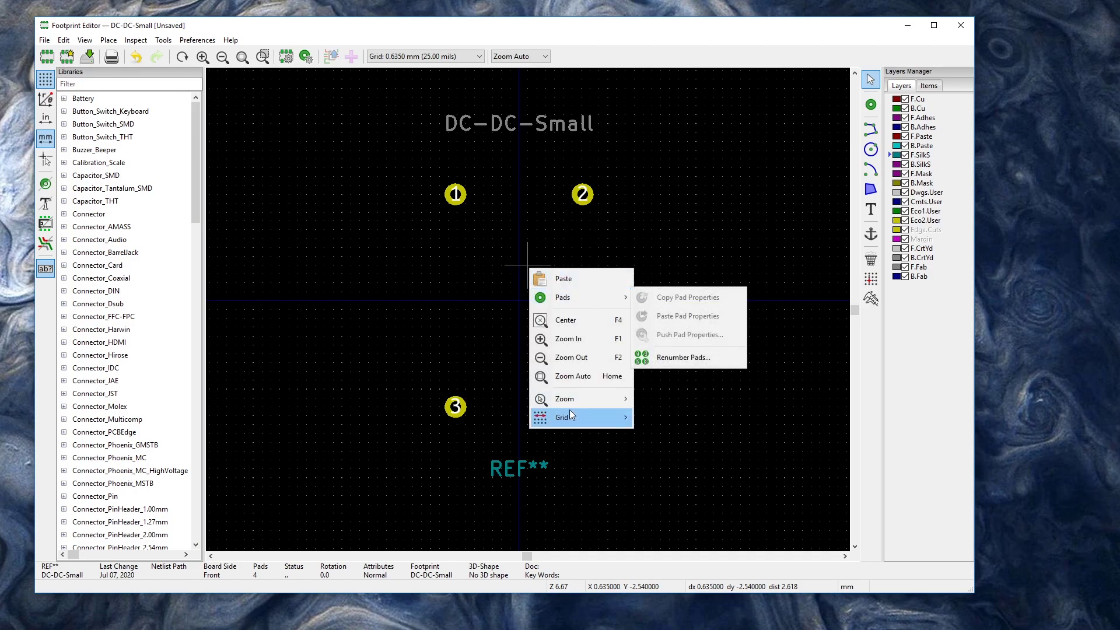
mouse_move(571, 414)
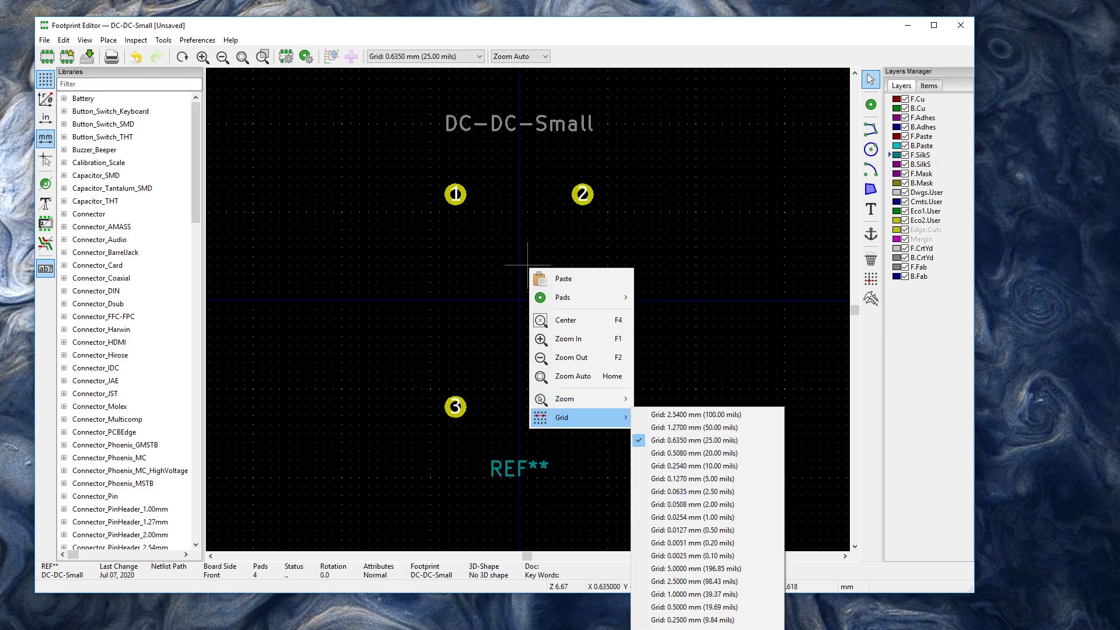
left_click(694, 629)
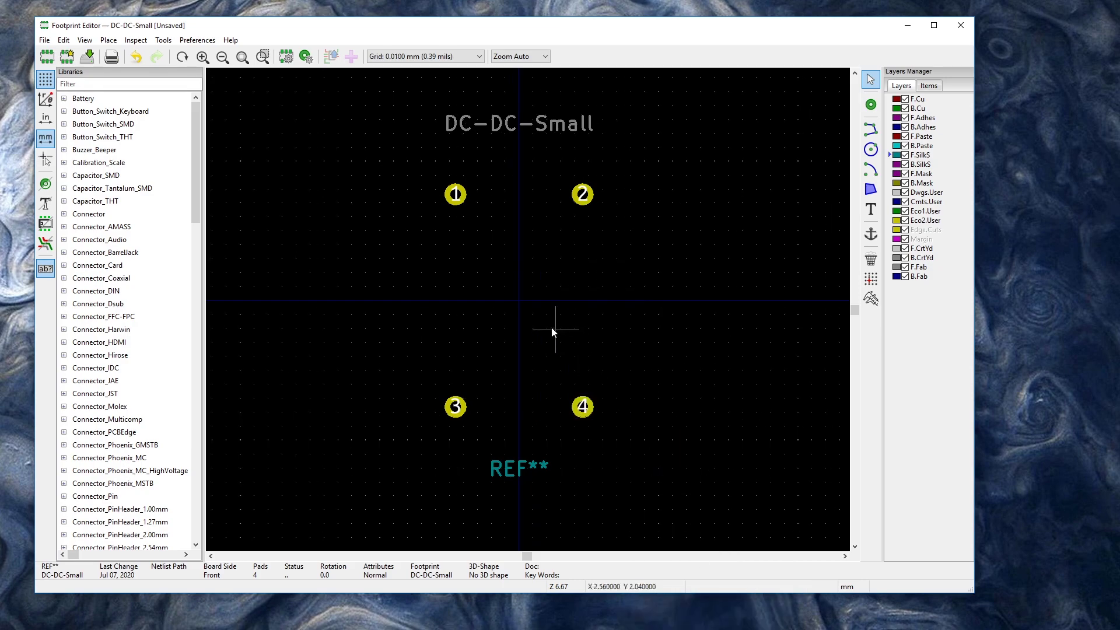
right_click(560, 261)
mouse_move(607, 410)
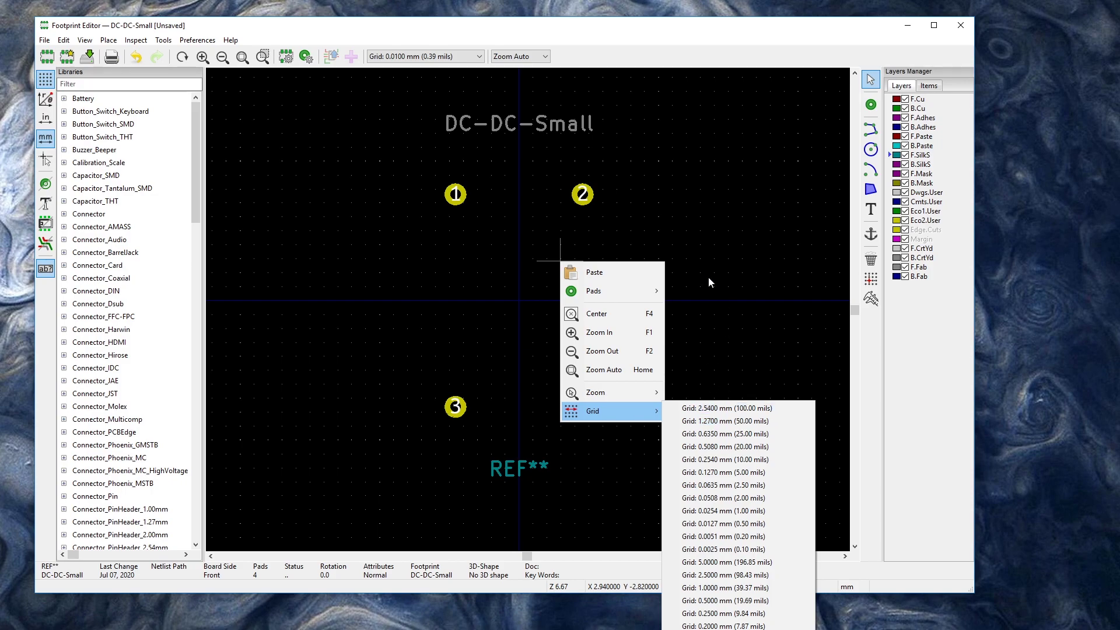
key("Escape")
key("Escape")
Step: Measure the distance from pad 1 to pad 2 and clear the measurement
left_click(872, 299)
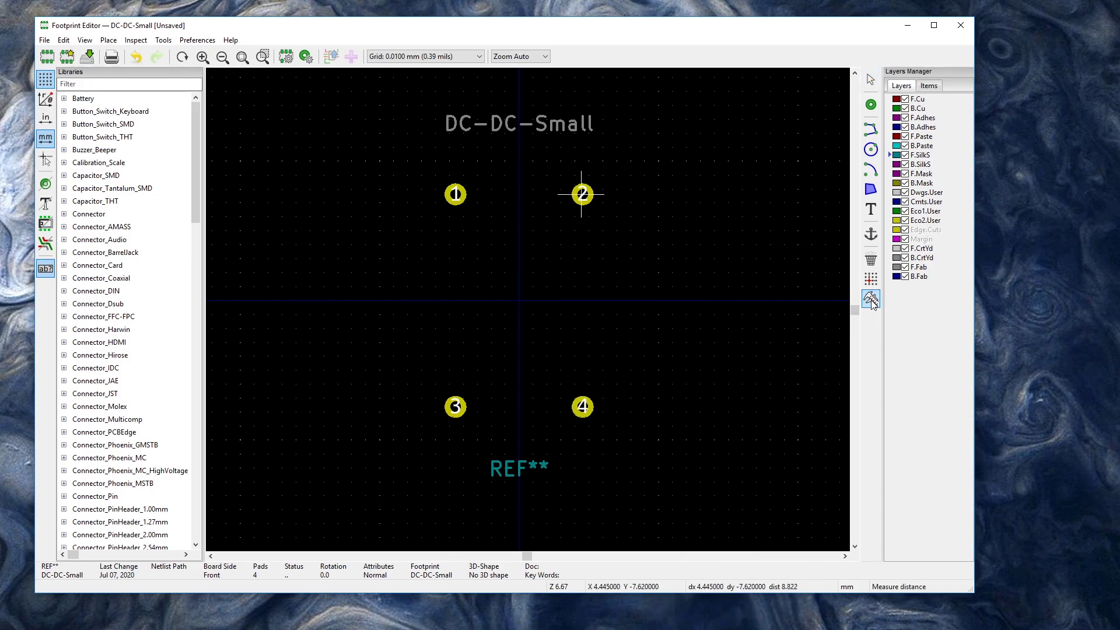
left_click(457, 193)
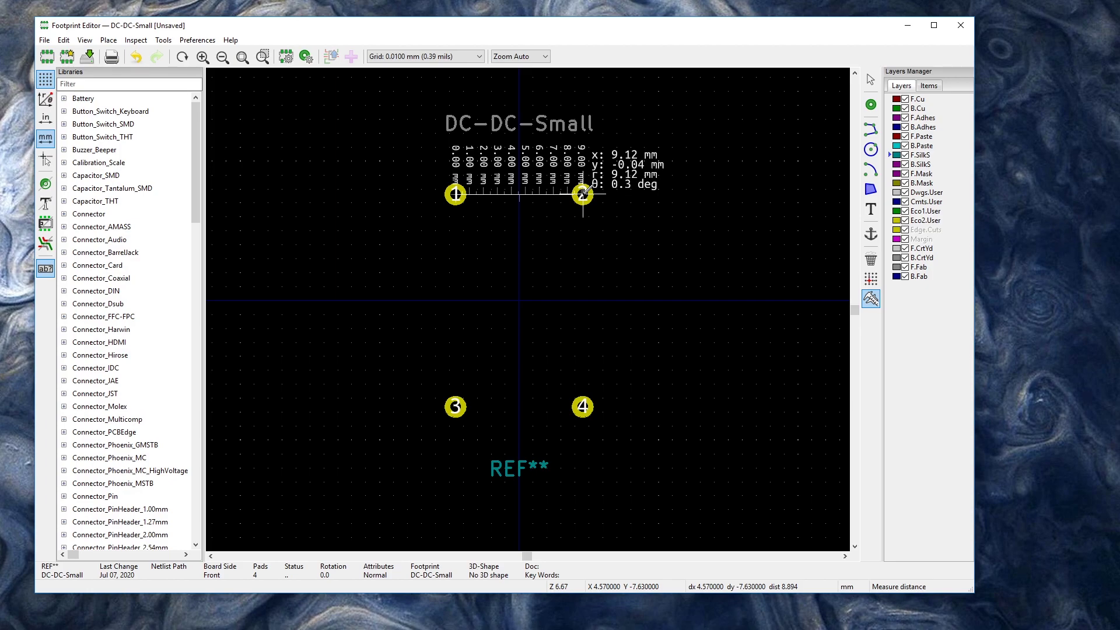
key("Escape")
Step: Set the grid spacing to 1.27 mm (50 mils)
right_click(556, 257)
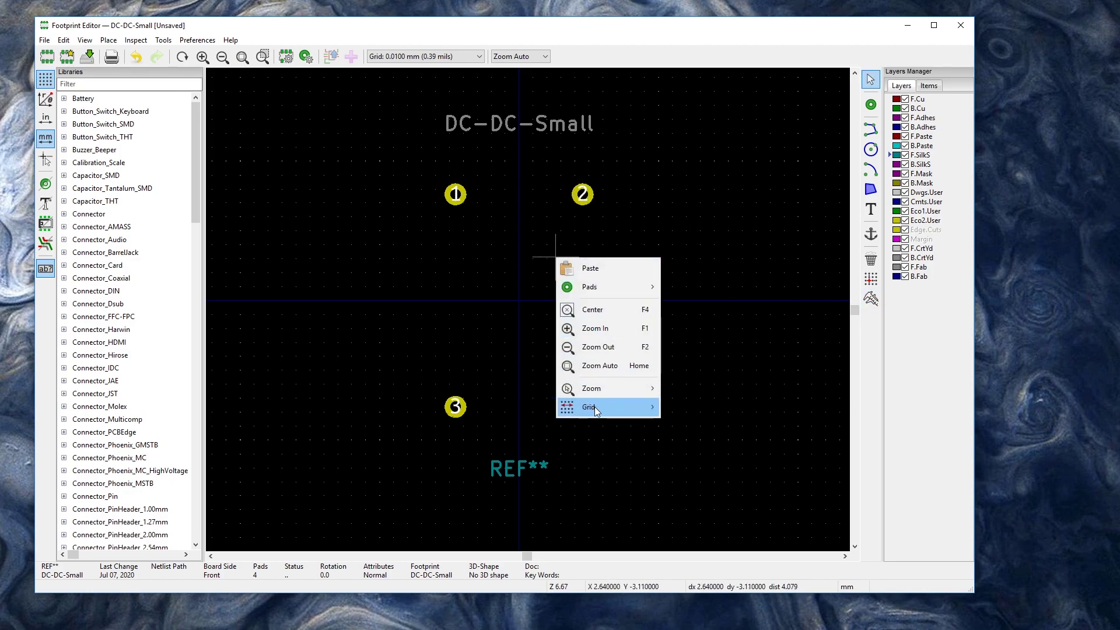
mouse_move(596, 410)
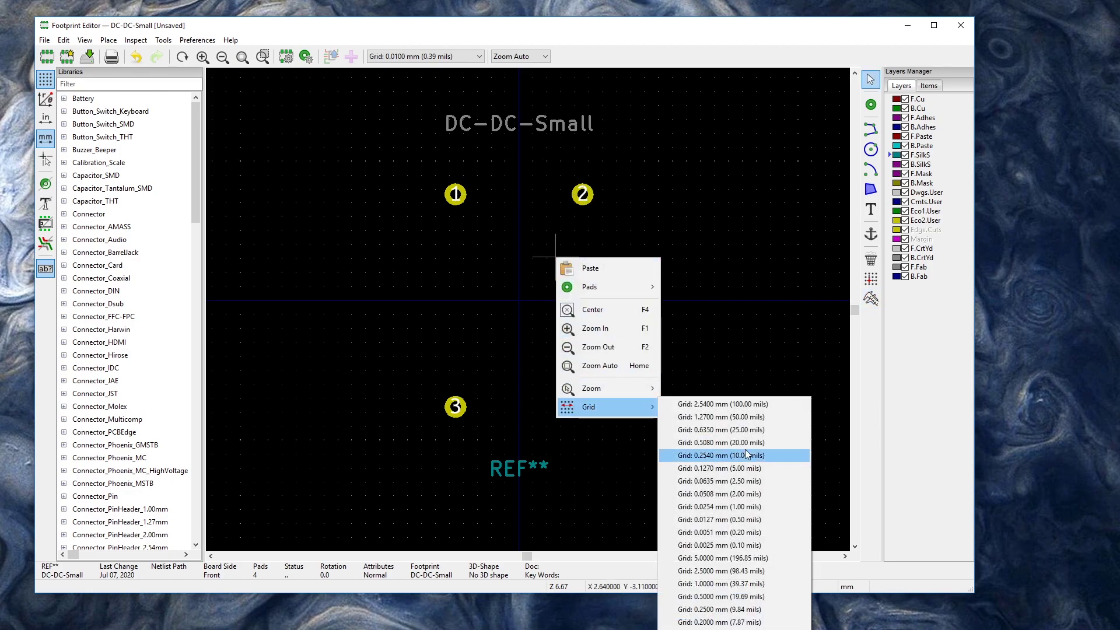
left_click(763, 418)
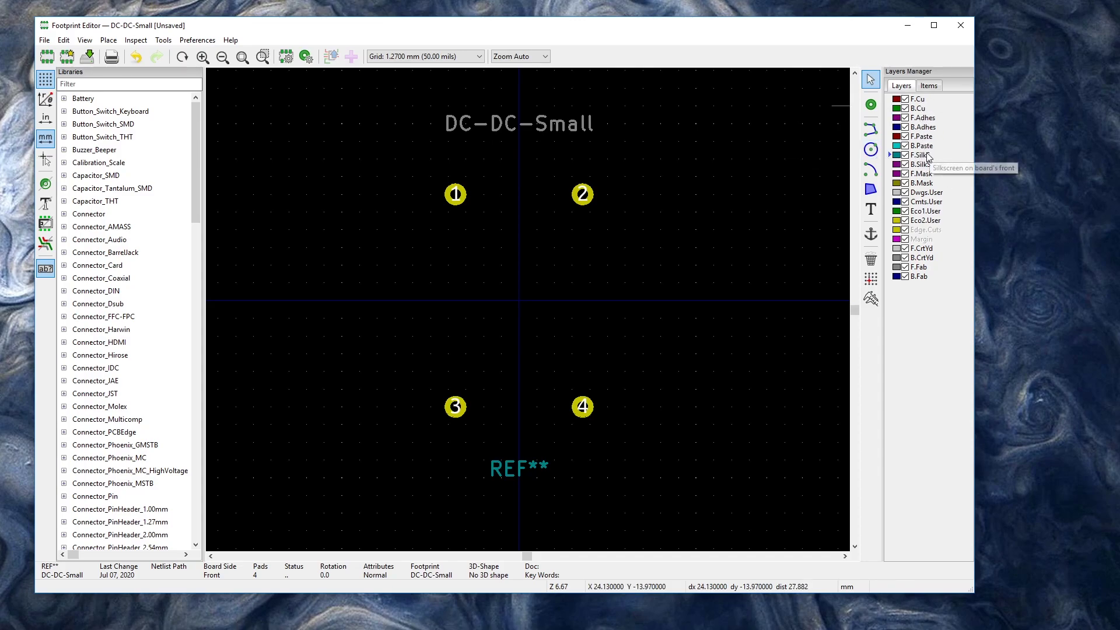
Step: Choose the graphic line tool and set the grid to 0.508 mm
left_click(871, 129)
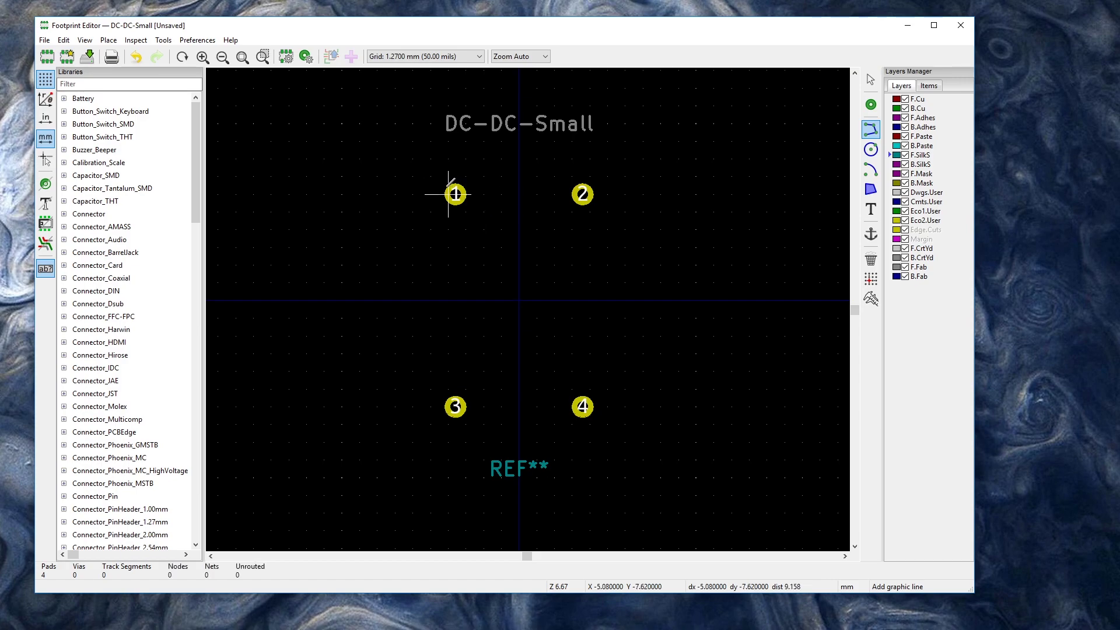
right_click(484, 265)
mouse_move(531, 402)
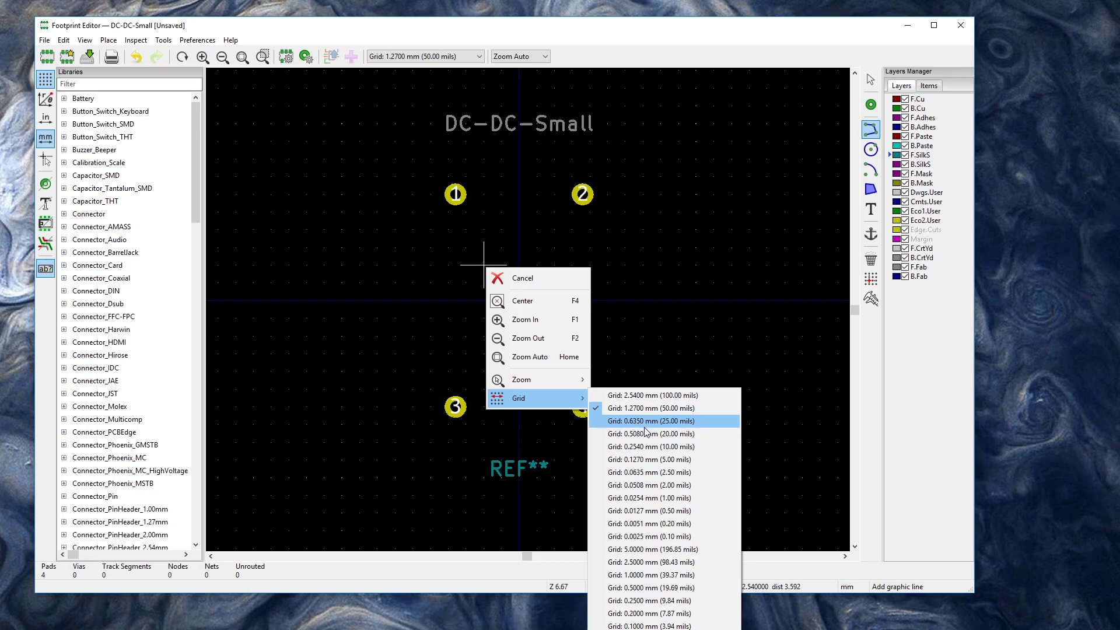
left_click(648, 434)
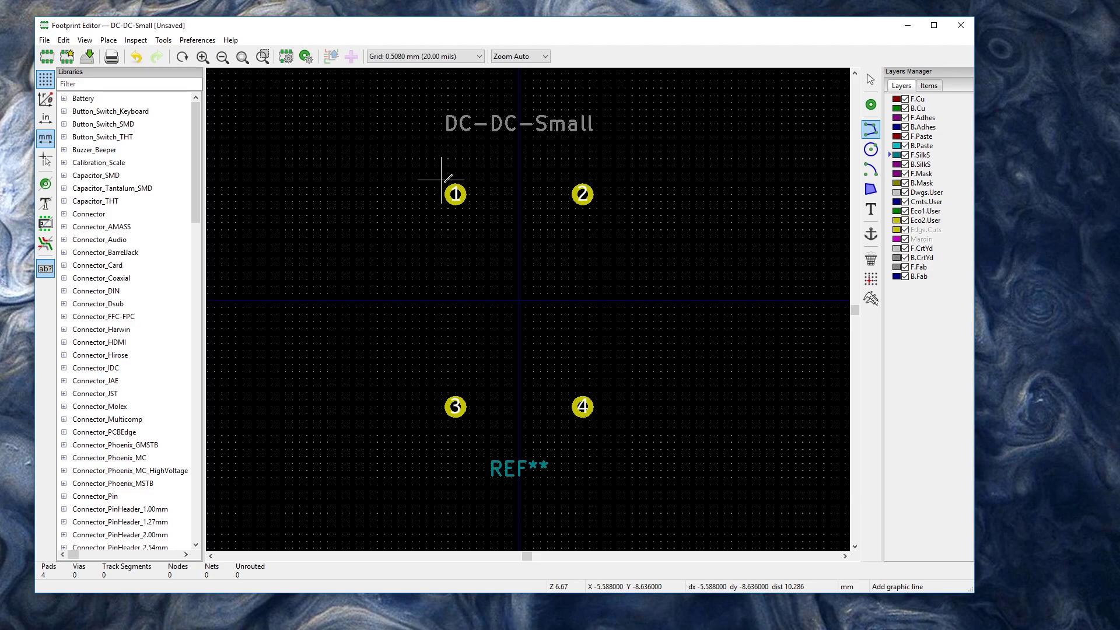
Step: Draw a closed rectangular outline through the corners at pads 1, 2, 4 and 3
left_click(442, 179)
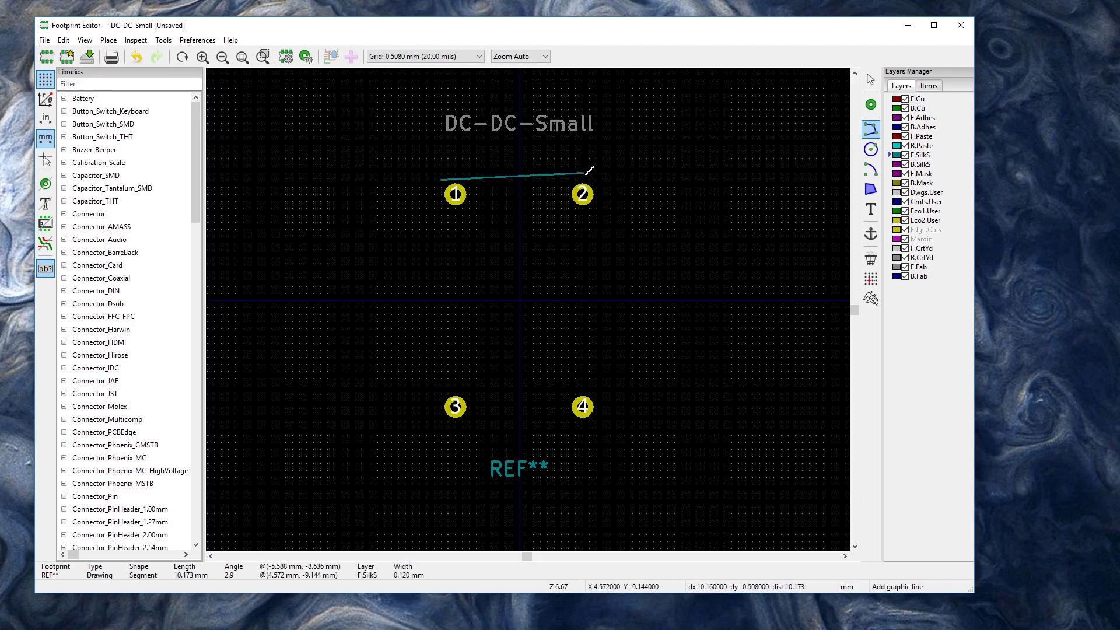
left_click(597, 180)
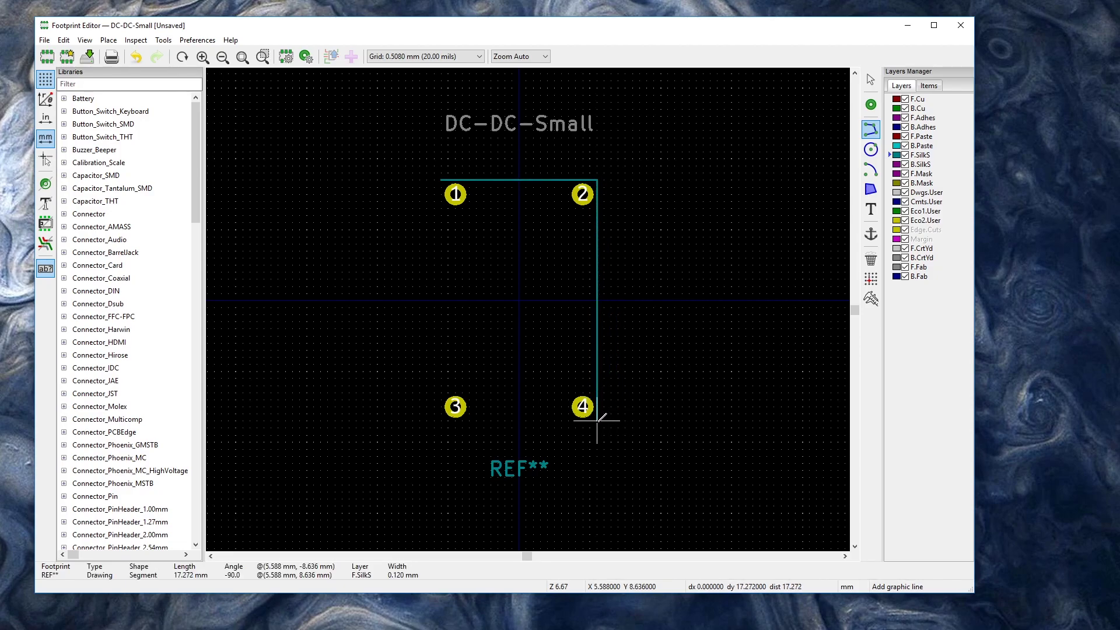
left_click(597, 419)
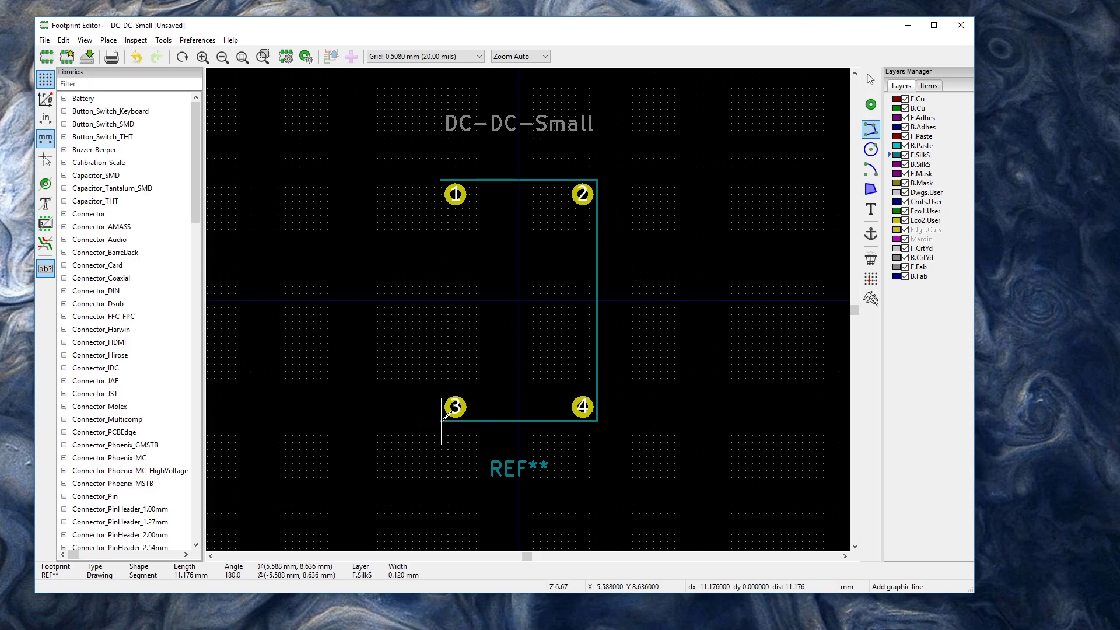
left_click(442, 419)
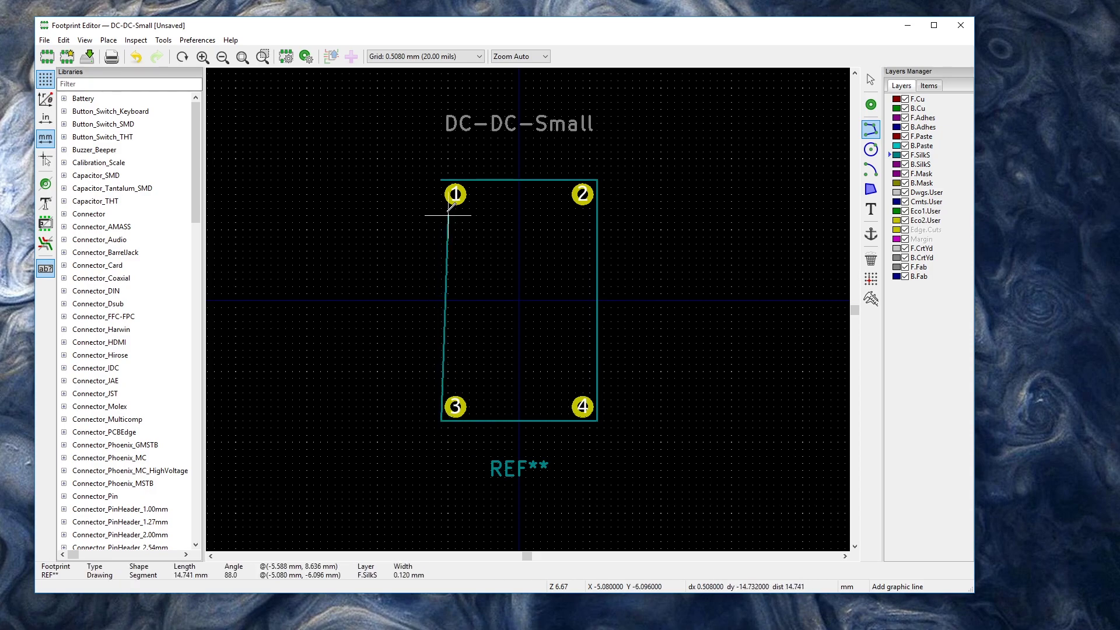
left_click(442, 180)
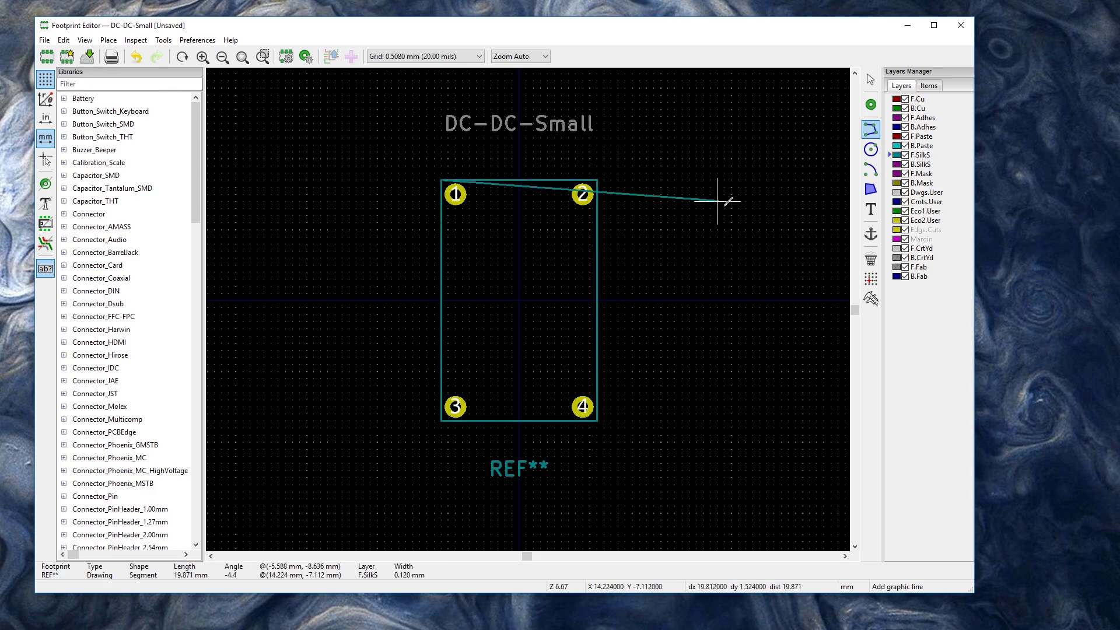
key("Escape")
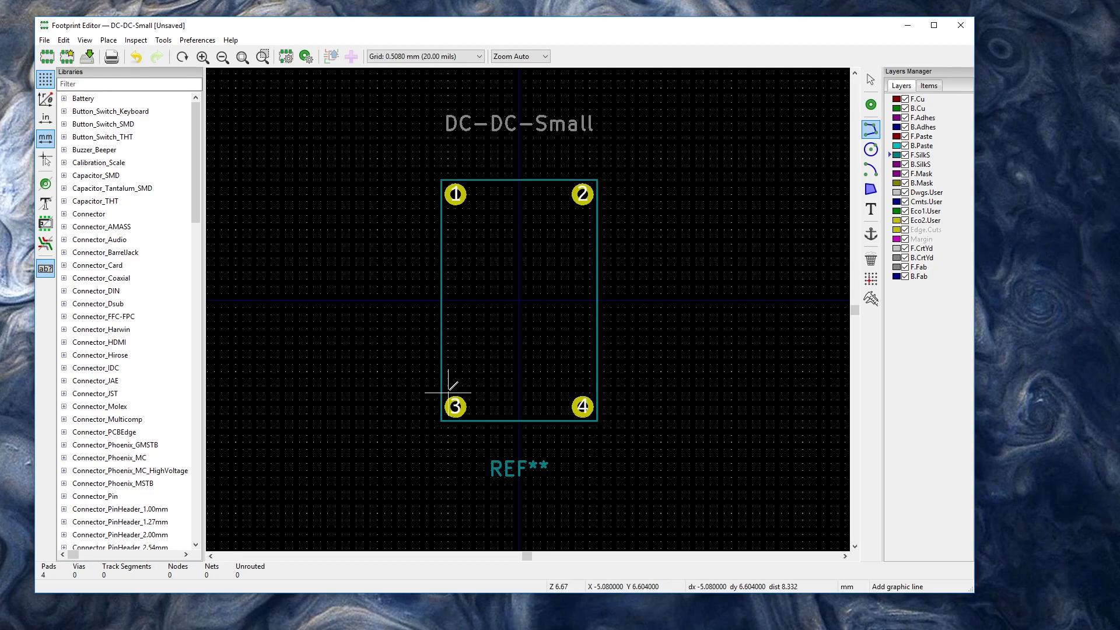
Step: Draw a small closed square just above pad 3 inside the lower-left of the outline
left_click(449, 392)
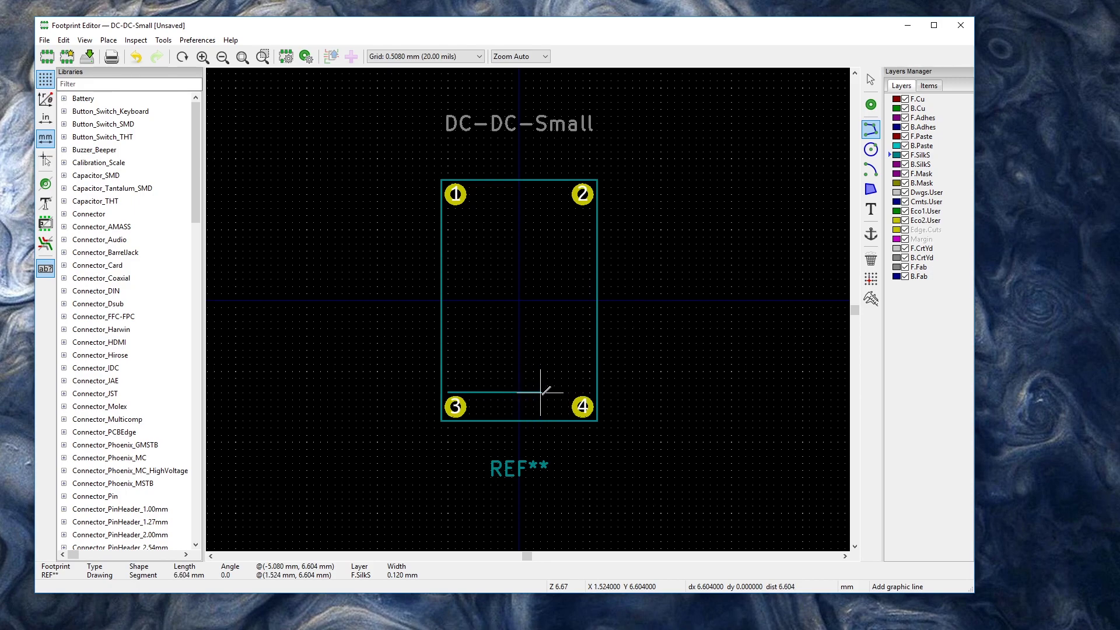
left_click(548, 392)
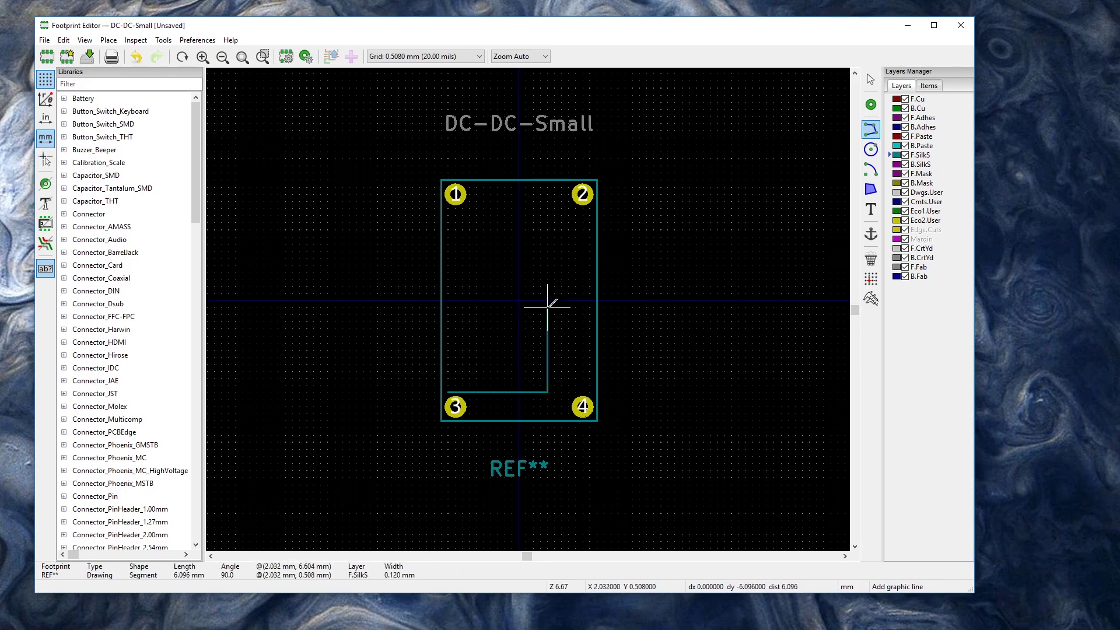
left_click(548, 301)
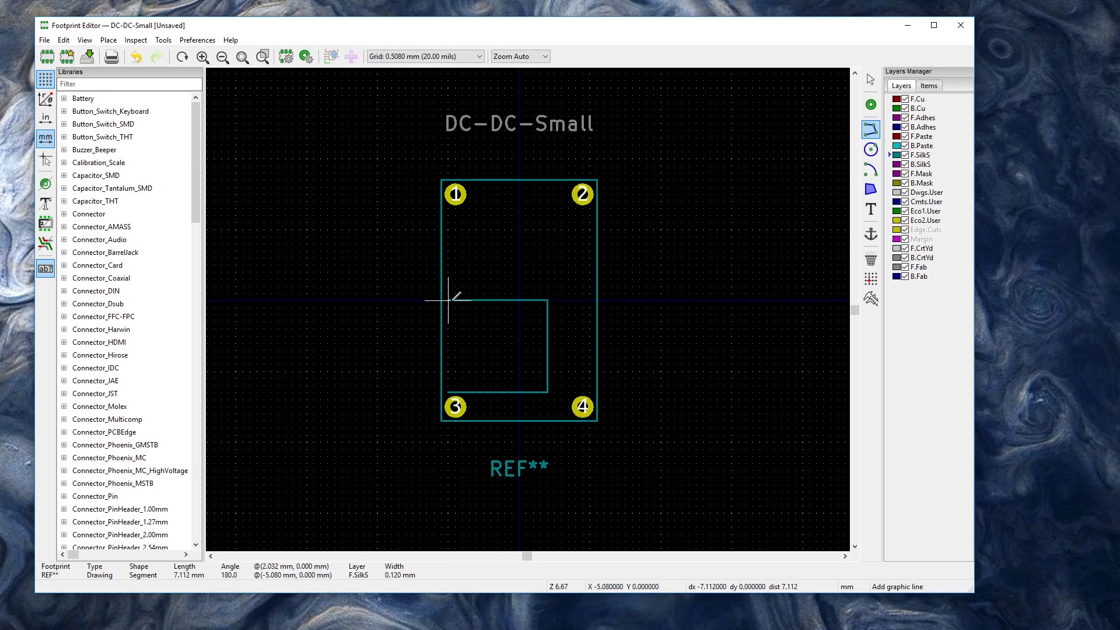
left_click(448, 301)
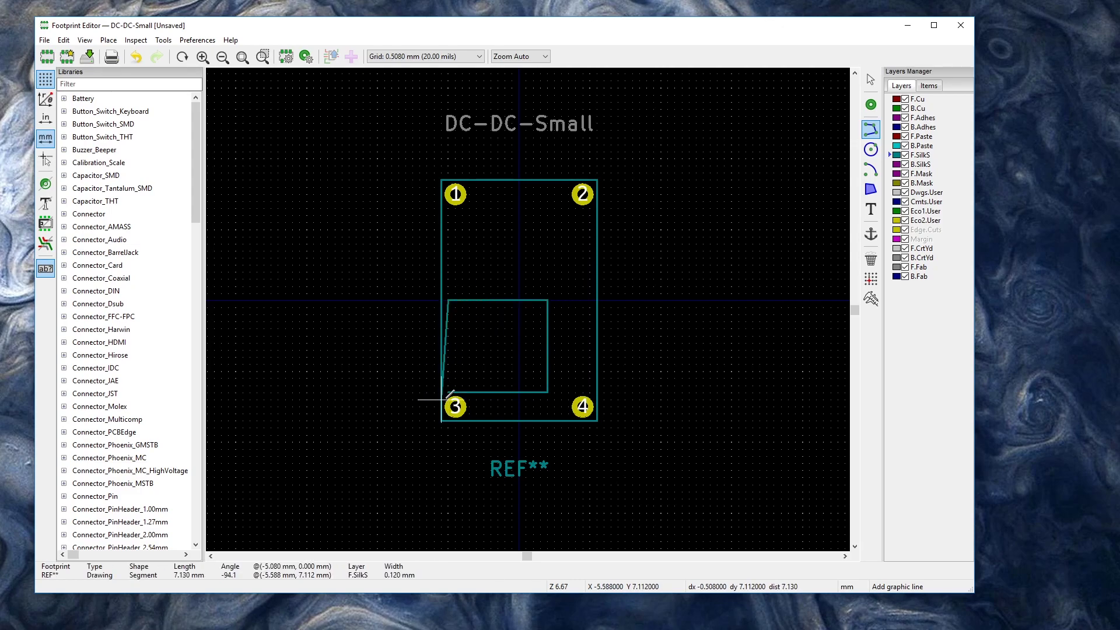
left_click(448, 393)
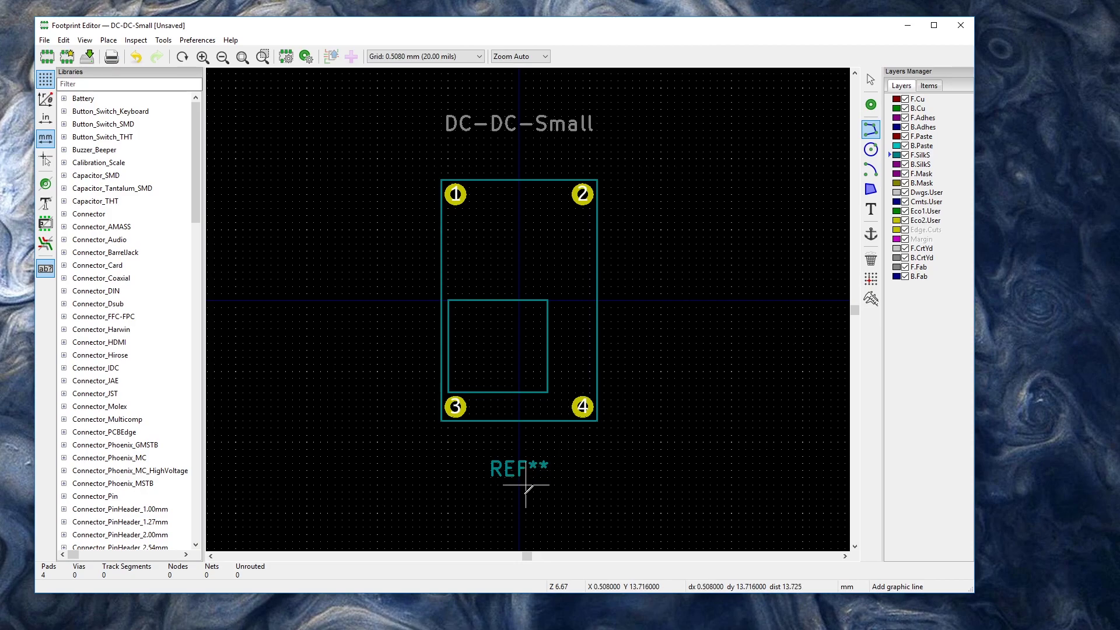
Step: Move REF** up under pads 3–4 and the DC-DC-Small text down above pads 1–2
key("Escape")
left_click_drag(519, 473, 520, 442)
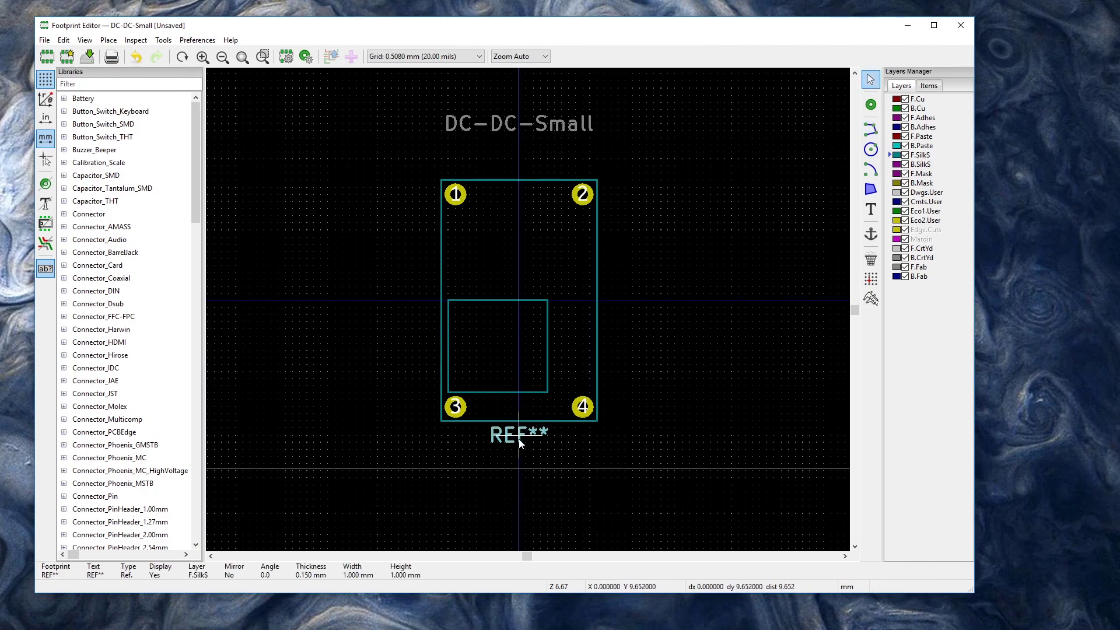
left_click_drag(517, 125, 518, 170)
left_click(820, 237)
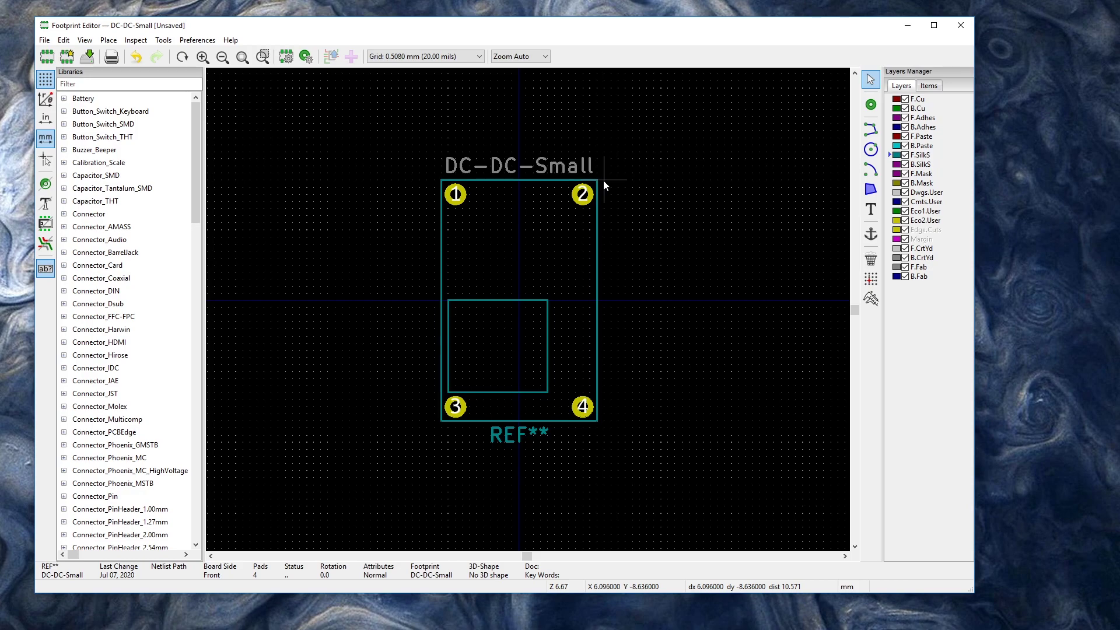
left_click(44, 40)
left_click(70, 135)
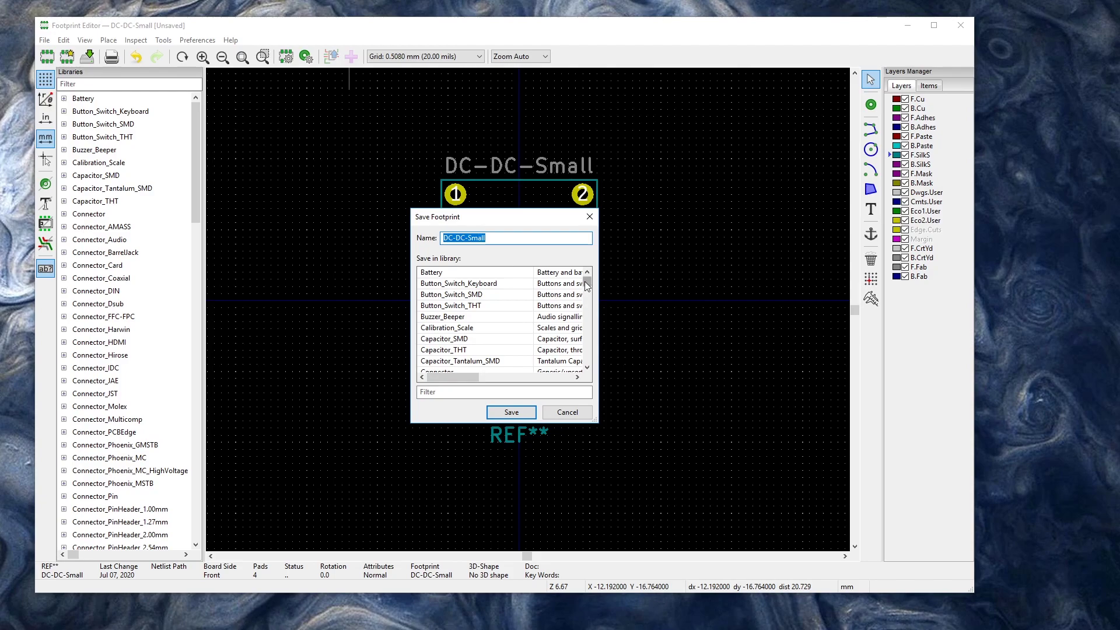
left_click_drag(588, 286, 587, 364)
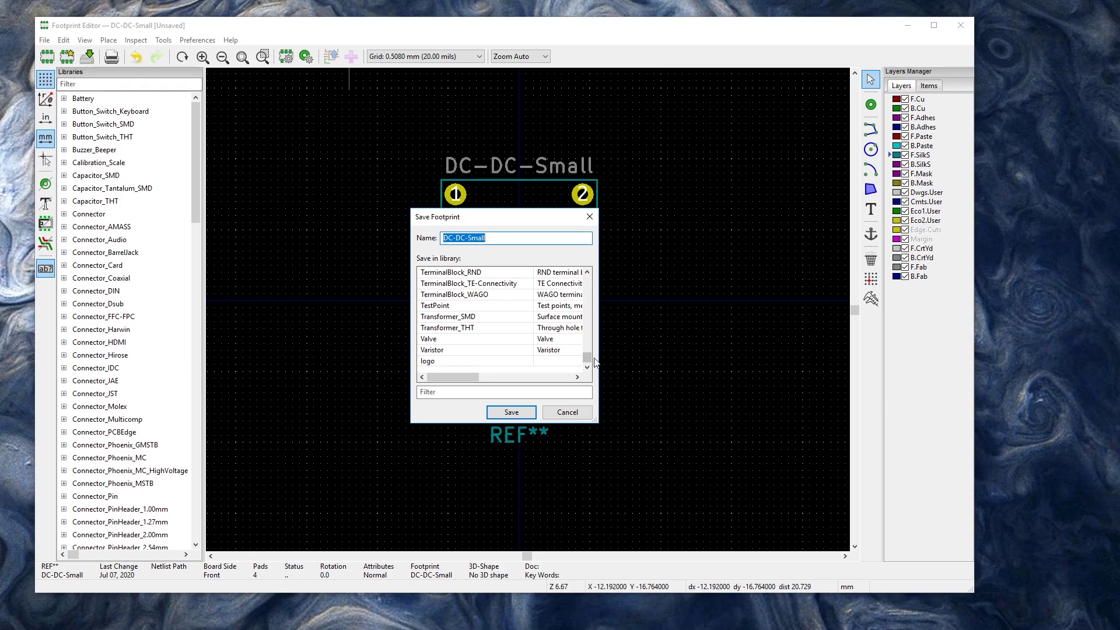
left_click_drag(587, 362, 584, 321)
left_click(447, 306)
left_click(514, 411)
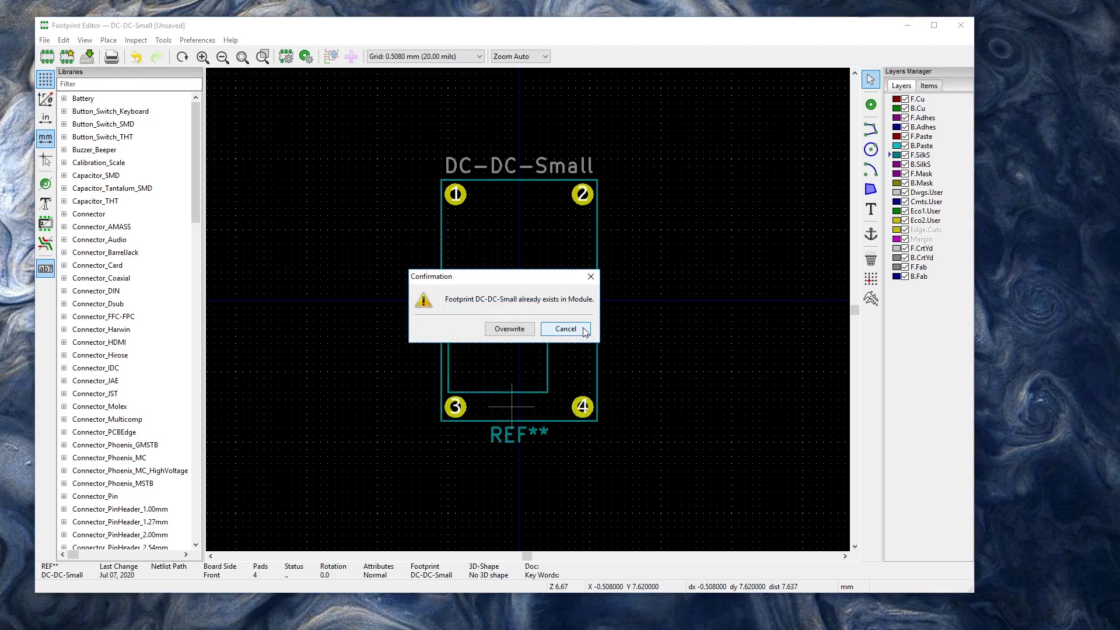
left_click(565, 329)
Step: Save a copy named DC-DC-Conv-Small into the Module library, then close the Footprint Editor
left_click(44, 40)
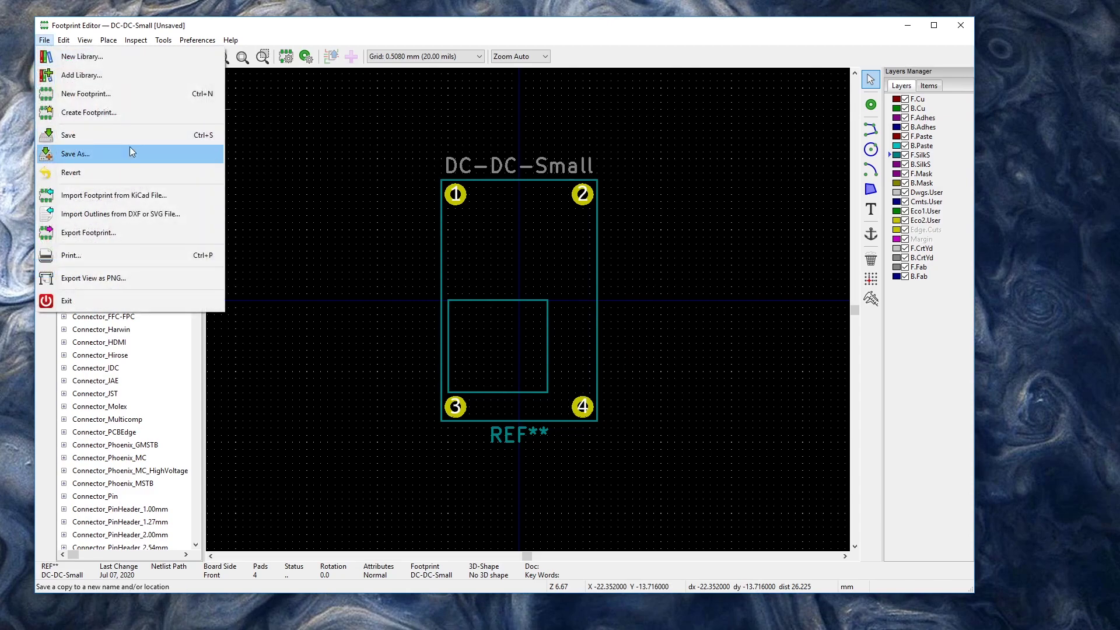
left_click(152, 153)
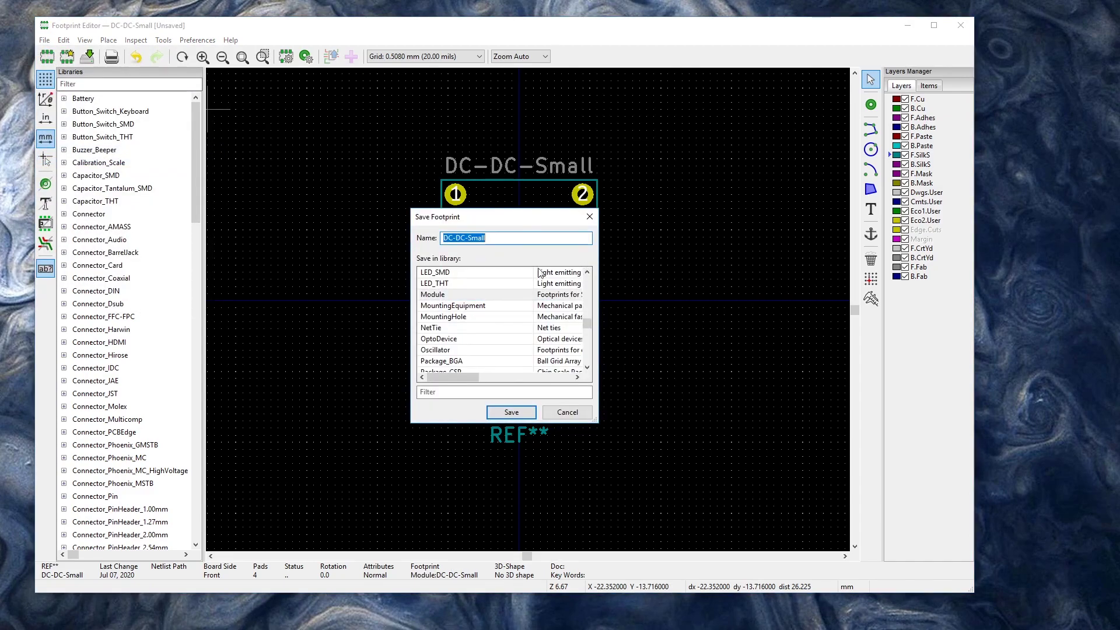
left_click(500, 238)
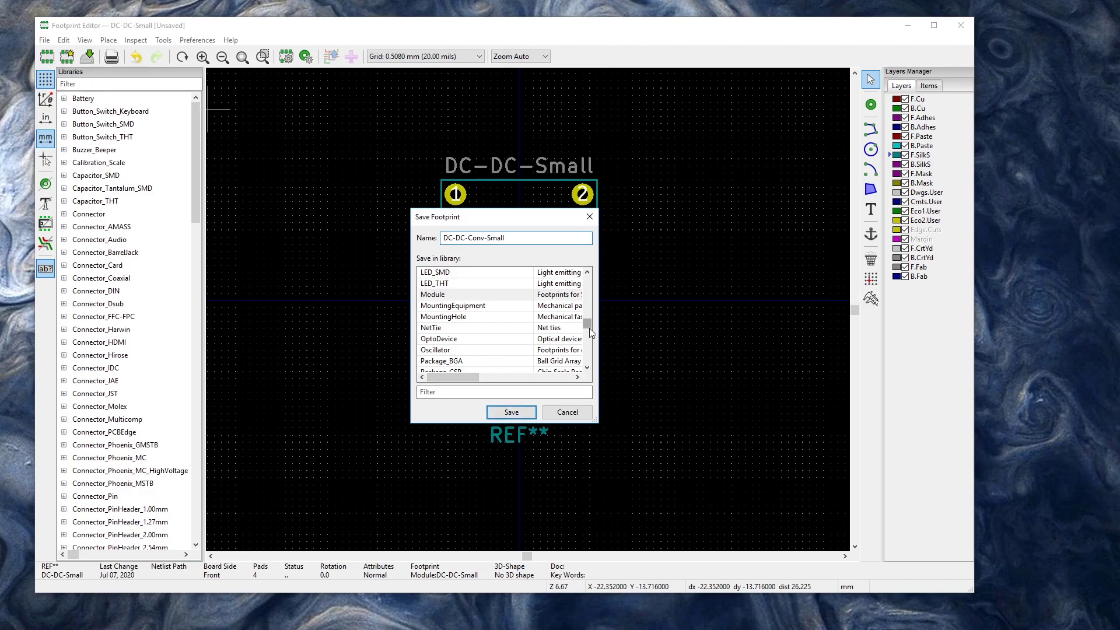
left_click(466, 297)
left_click(521, 412)
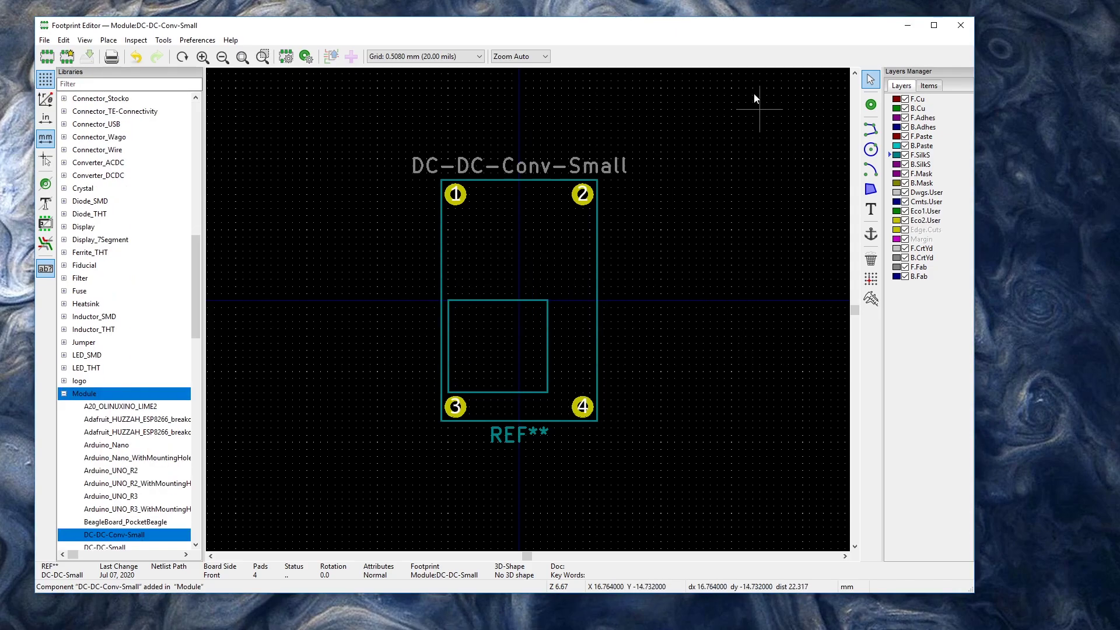
left_click(963, 30)
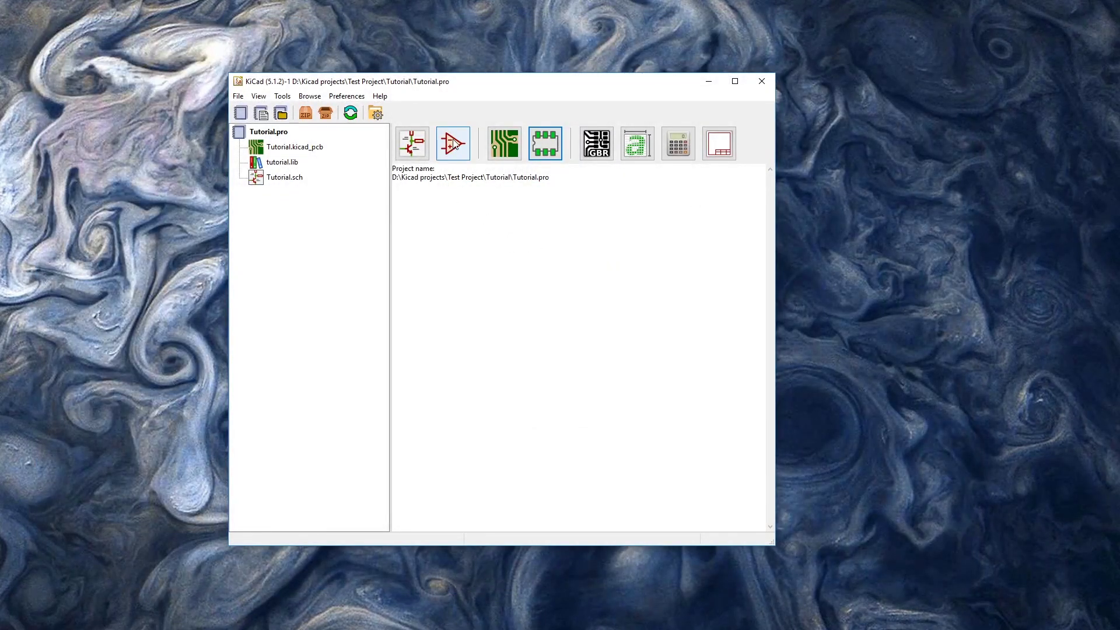
Step: Open Tutorial.sch in Eeschema and start placing a symbol so the 14280 library symbols load
left_click(412, 143)
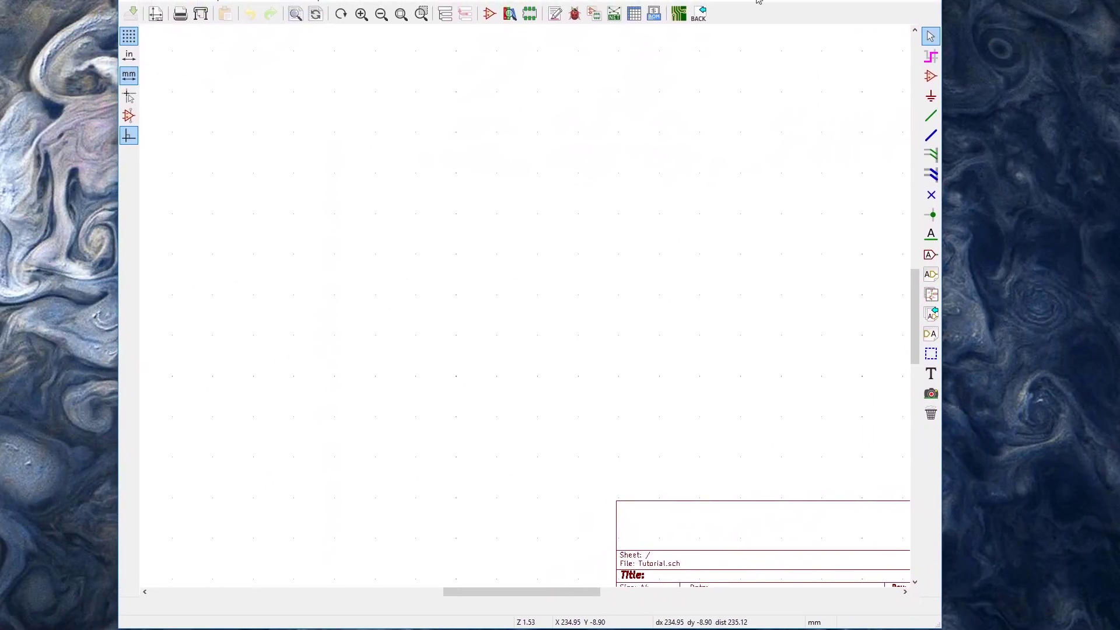
left_click_drag(538, 592, 630, 430)
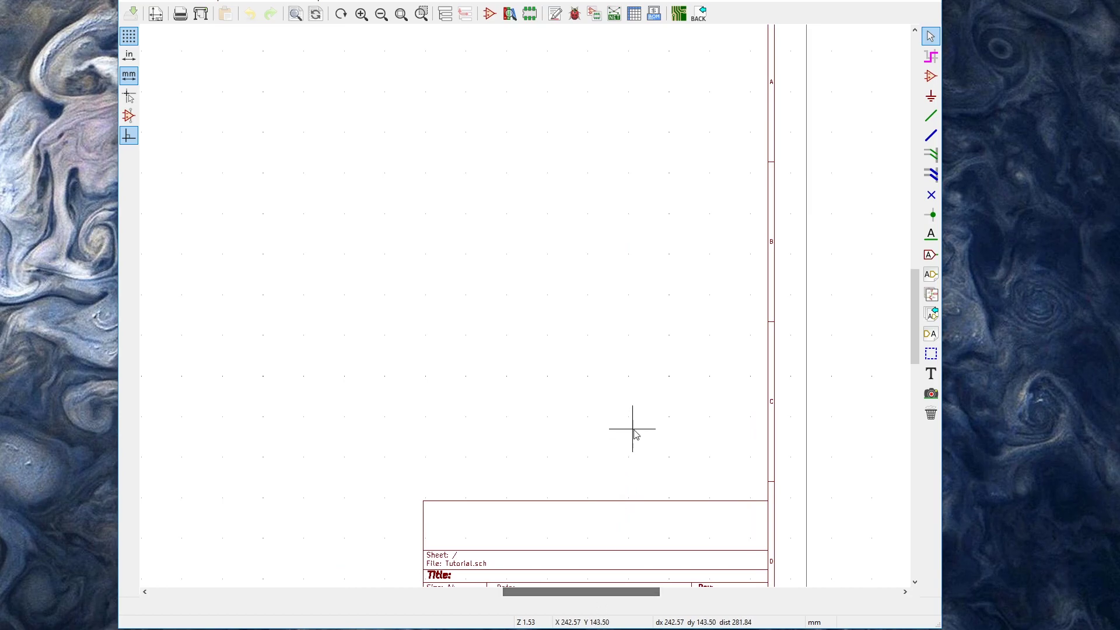
scroll(630, 430, "down", 2)
scroll(675, 328, "up", 8)
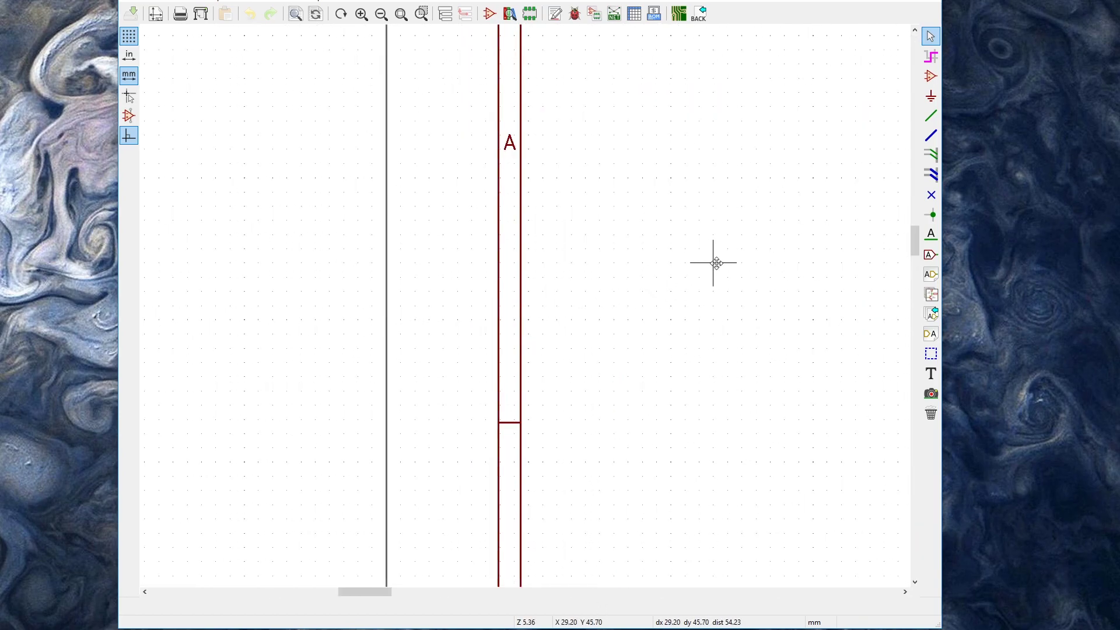
middle_click_drag(718, 257, 255, 443)
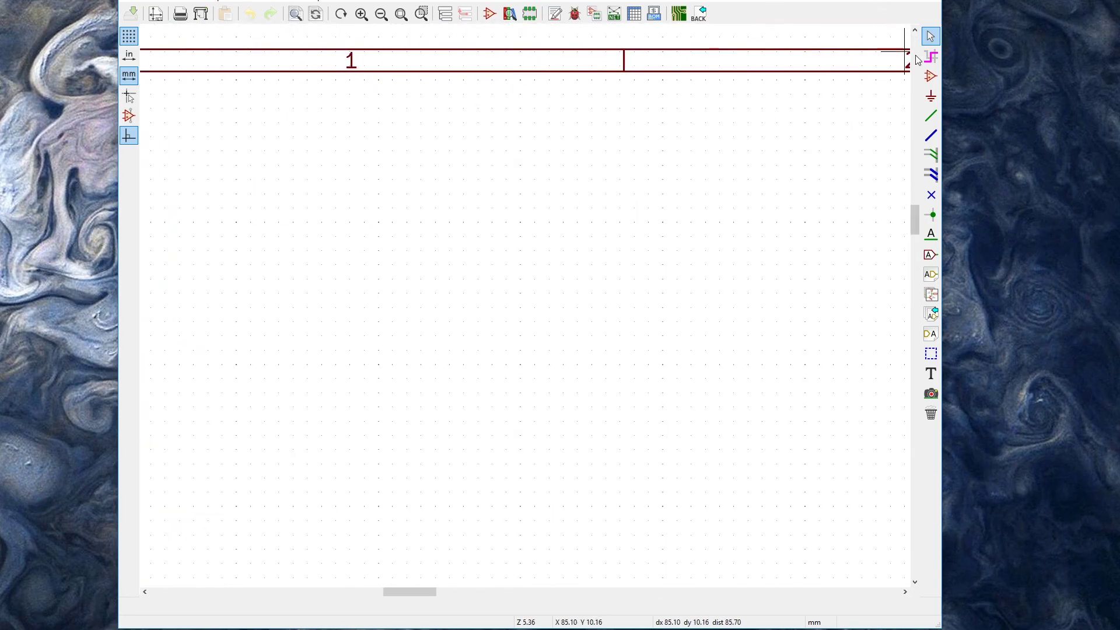
left_click(931, 77)
left_click(478, 264)
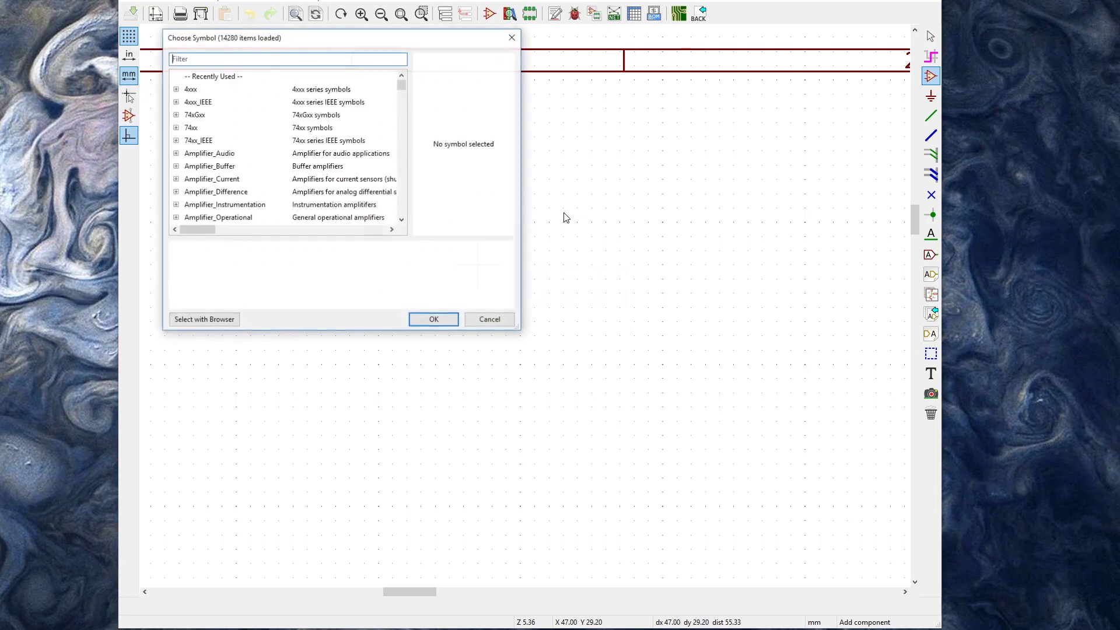
Step: Pick DC-DC-Con.SM from the tutorial library and drop it on the sheet as U?
left_click_drag(402, 88, 413, 218)
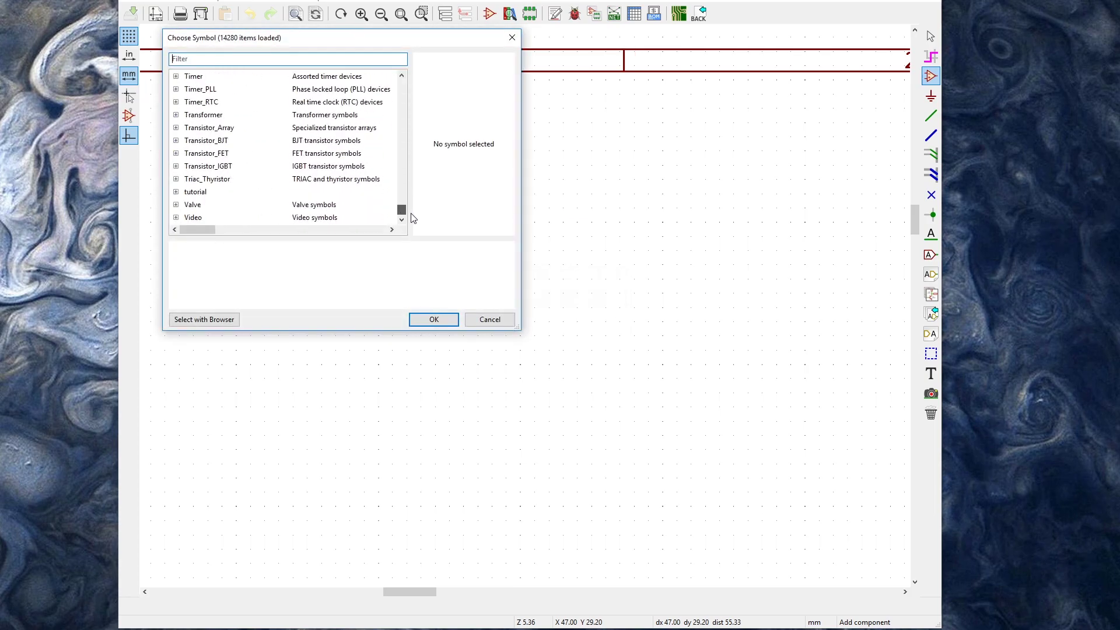
left_click(193, 197)
left_click(175, 192)
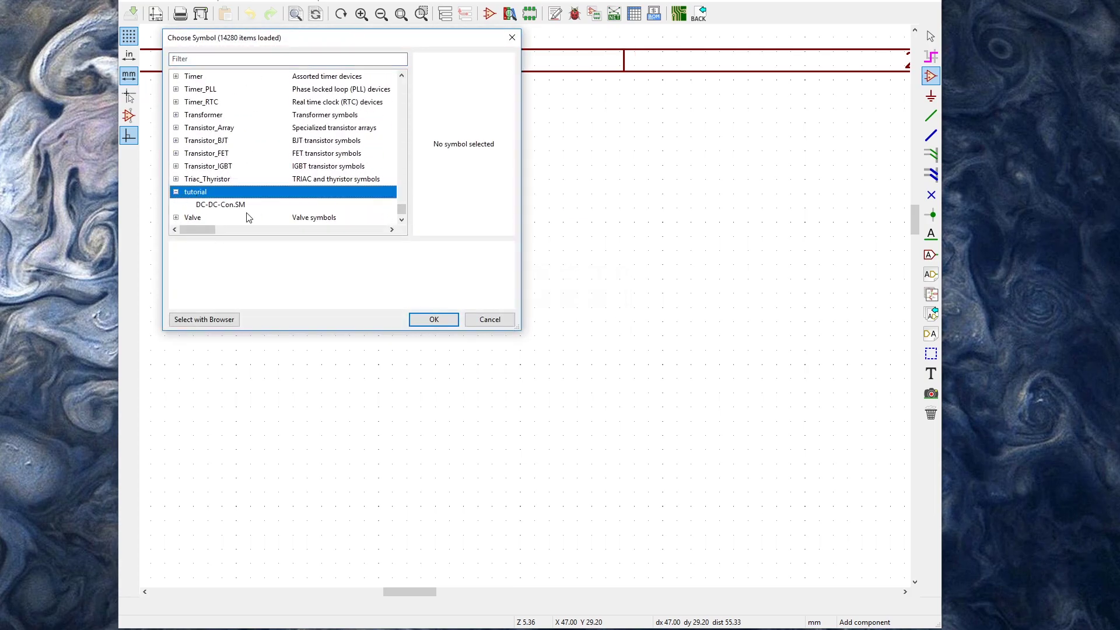
left_click(227, 205)
key("Return")
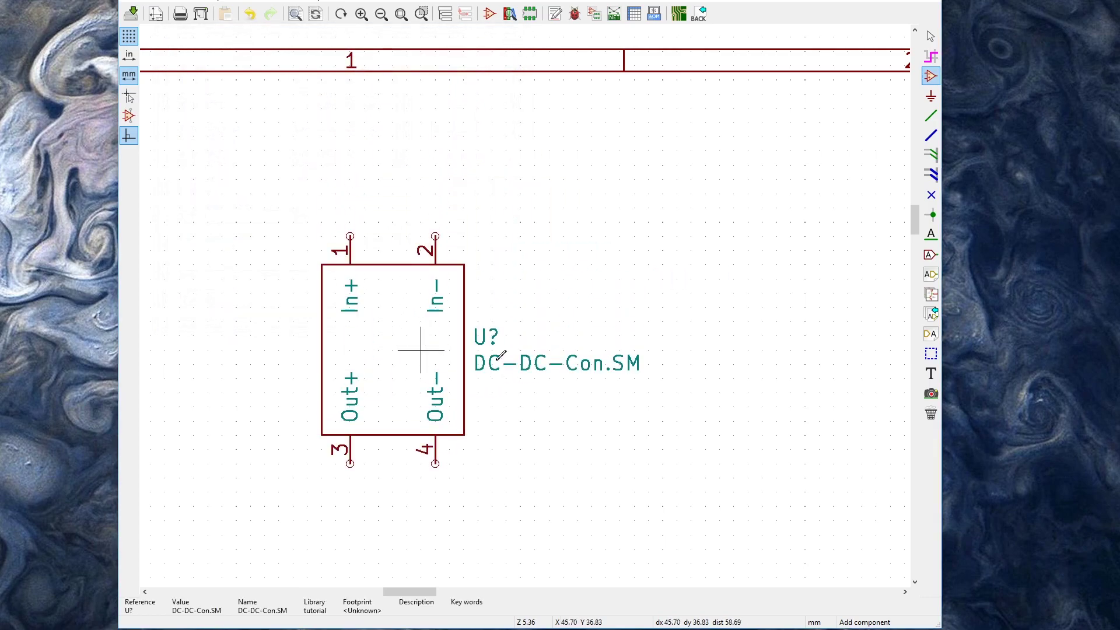
left_click(393, 349)
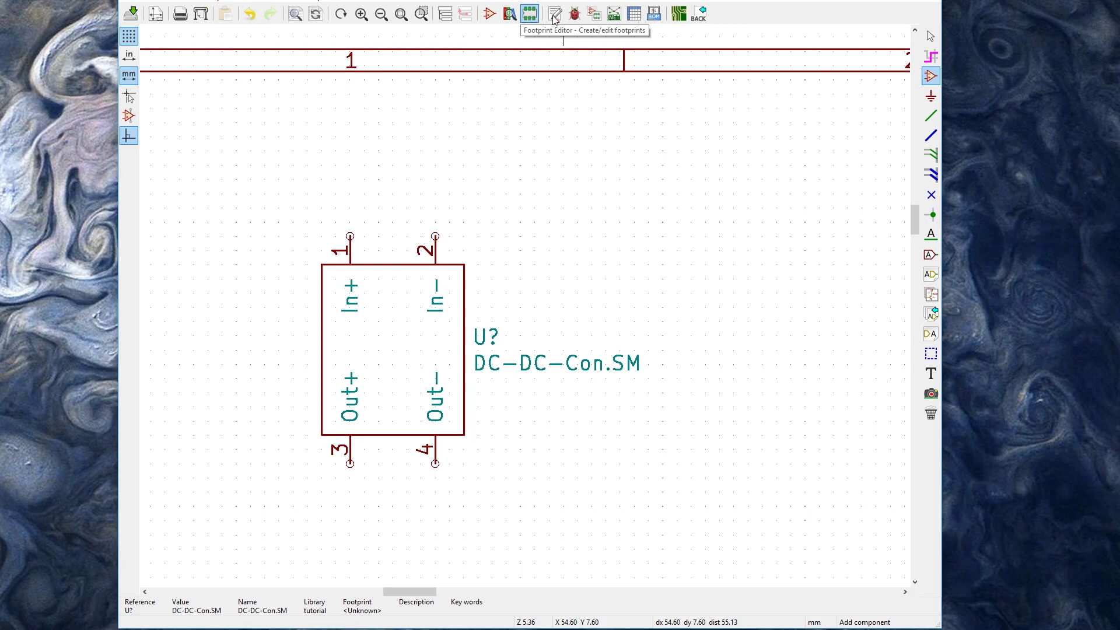
left_click(595, 14)
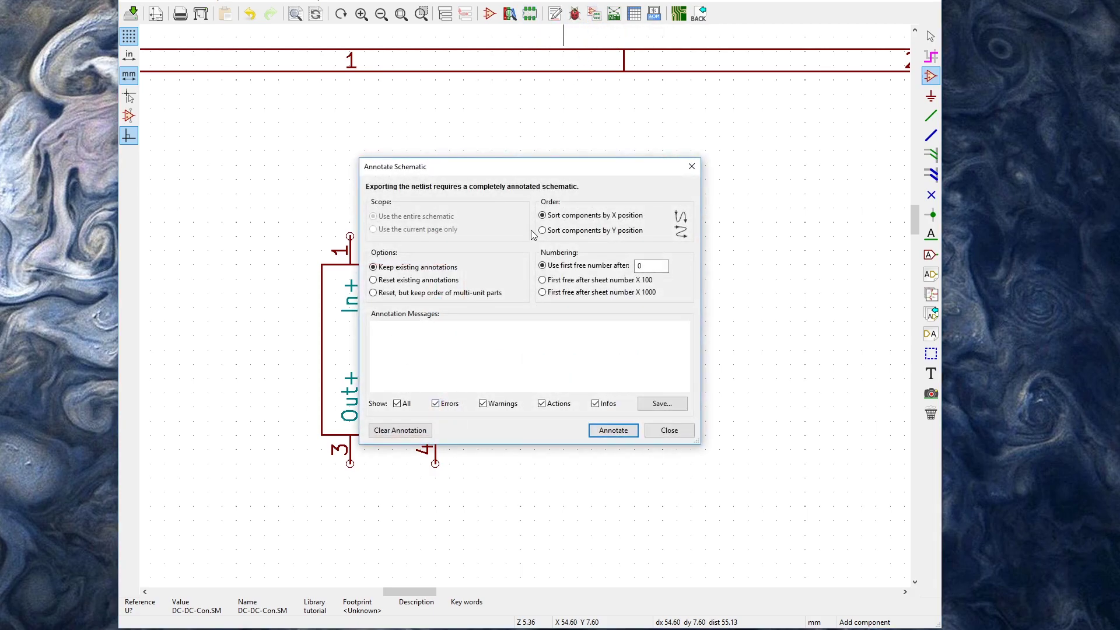
Step: Annotate the converter as U1 and assign it the Module:DC-DC-Conv-Small footprint in CvPcb
left_click(622, 435)
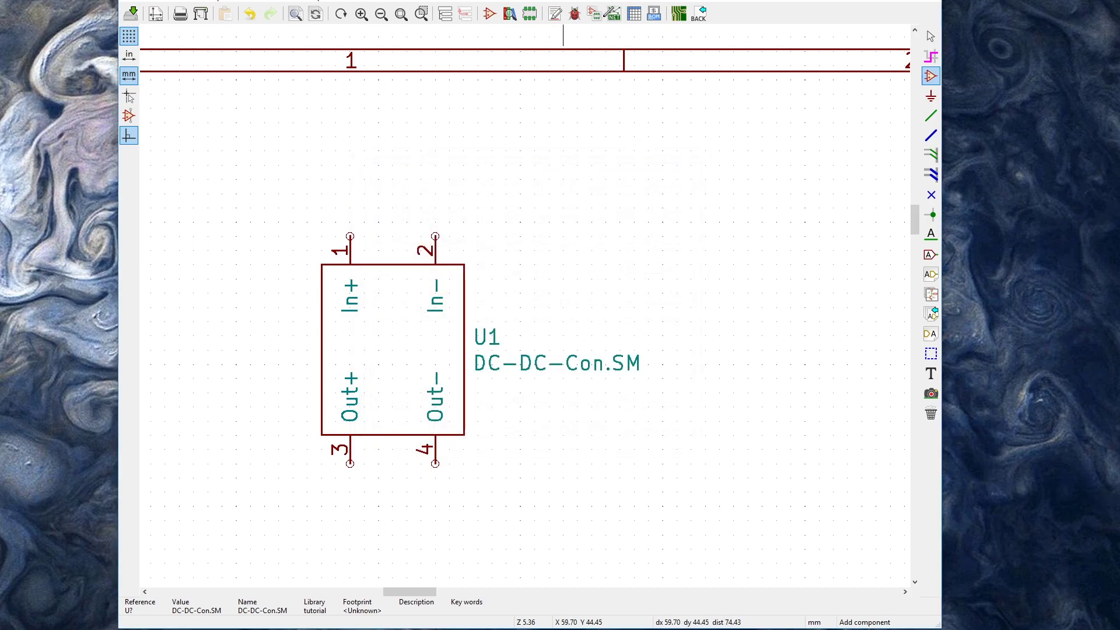
left_click(595, 13)
left_click_drag(512, 6, 464, 125)
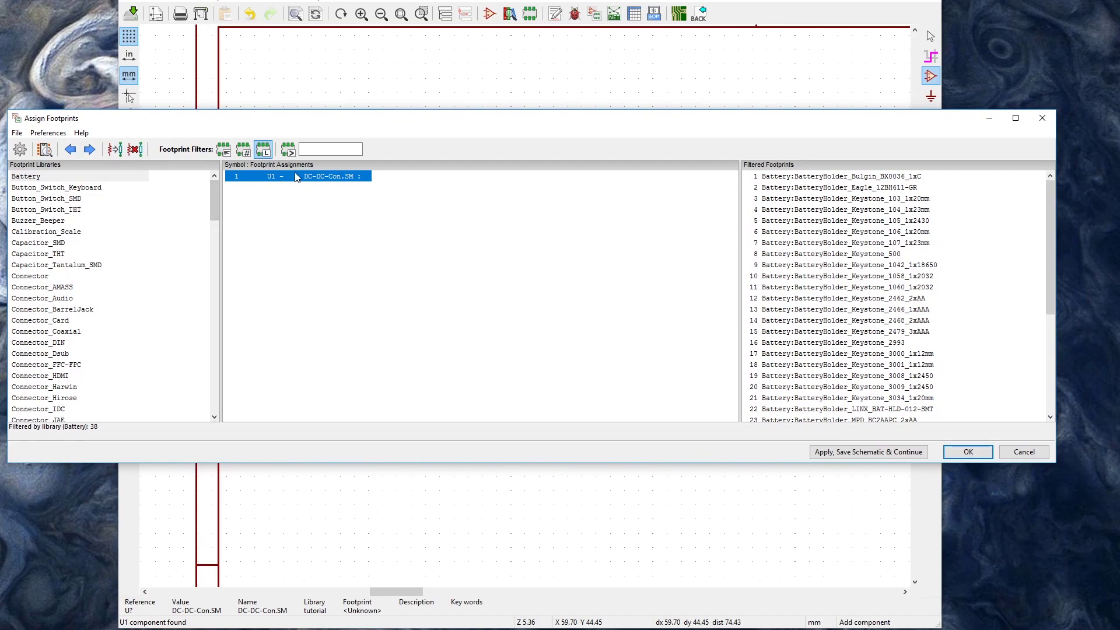
left_click_drag(218, 211, 217, 314)
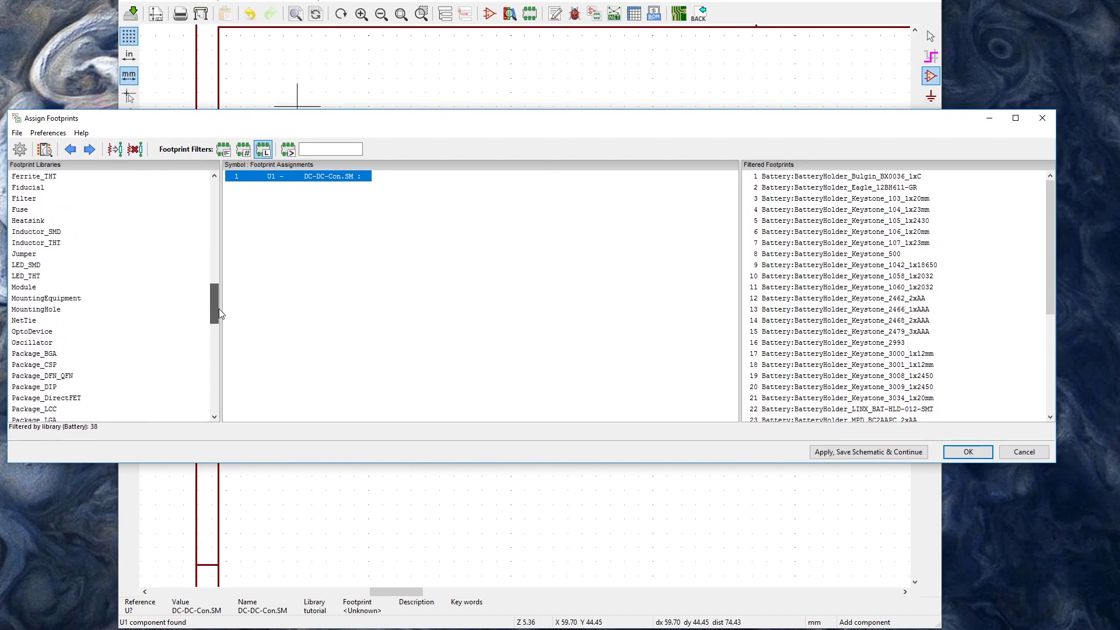
left_click(23, 286)
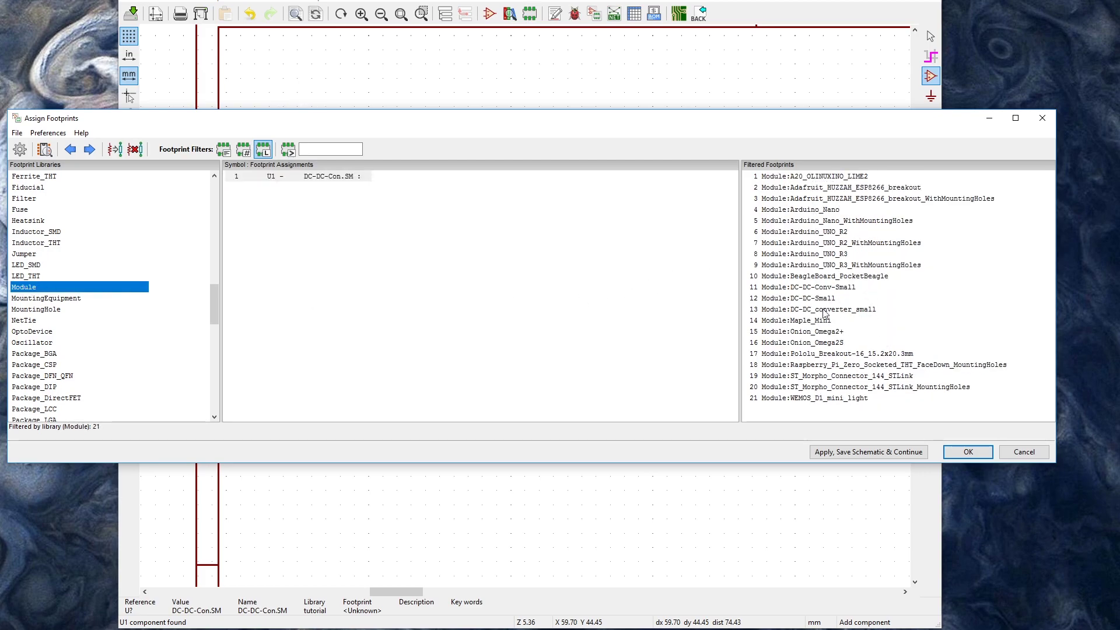
left_click(819, 288)
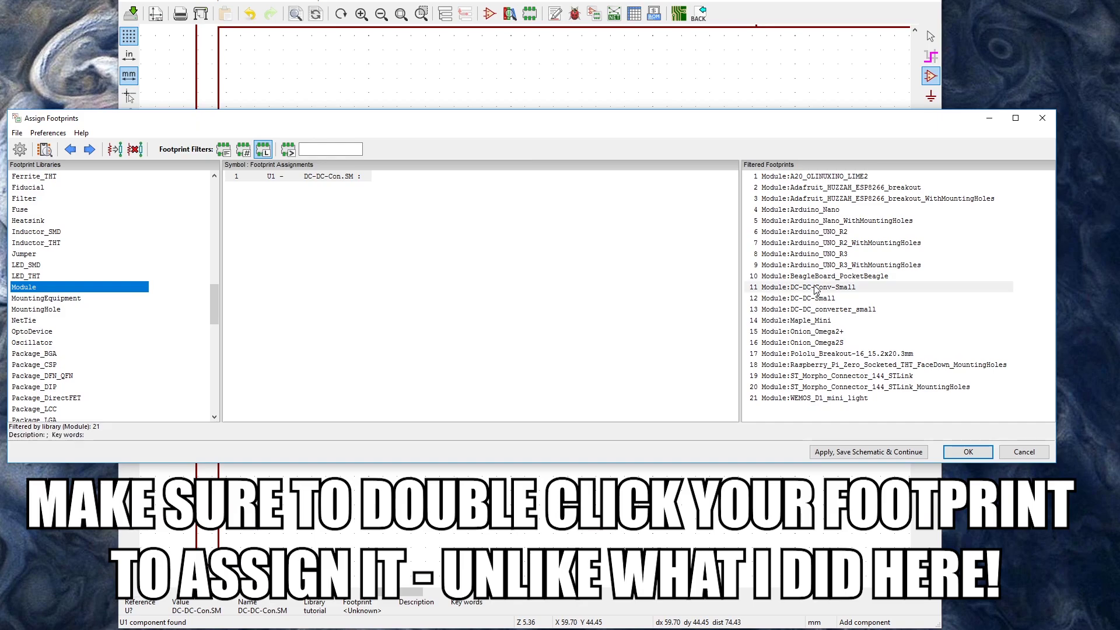
left_click(971, 458)
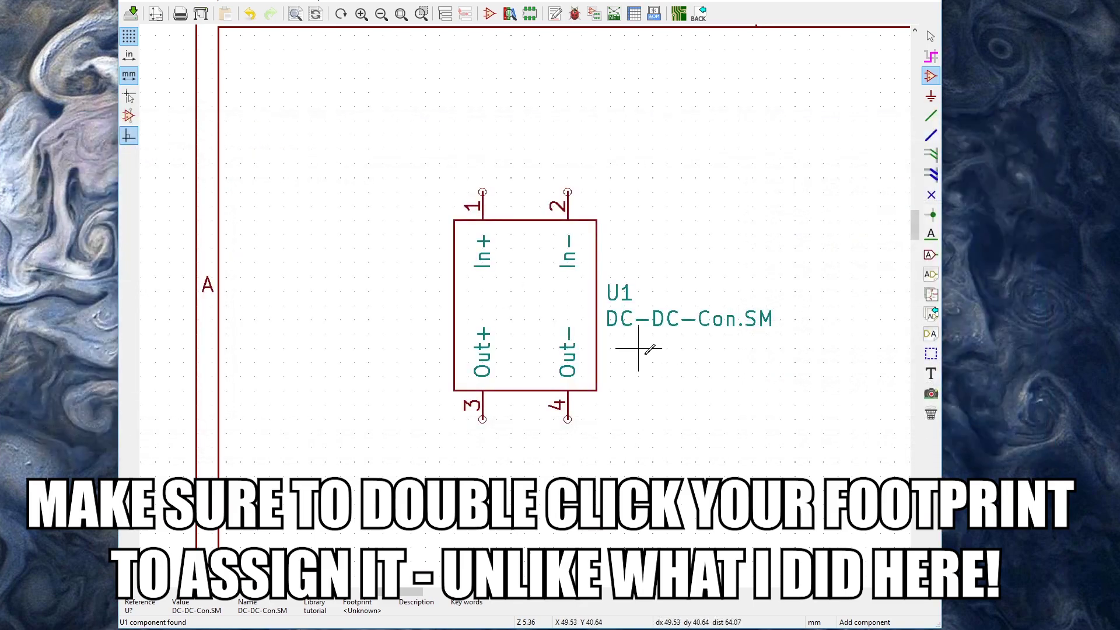
left_click(679, 14)
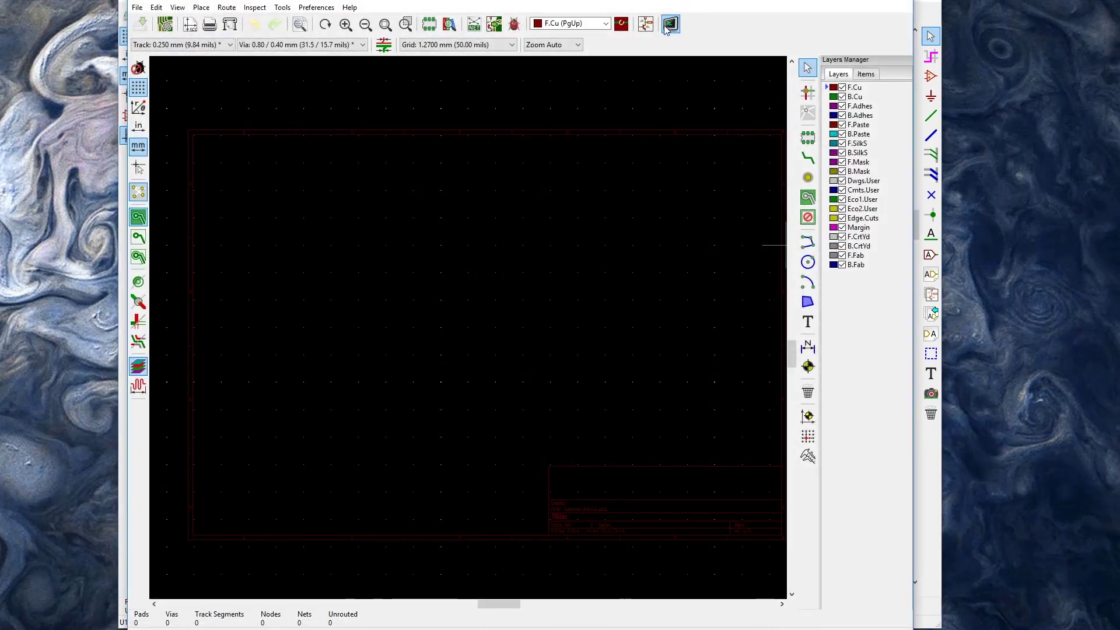
Step: Update the PCB from the schematic and place U1's DC-DC-Conv-Small footprint on the board
left_click(495, 24)
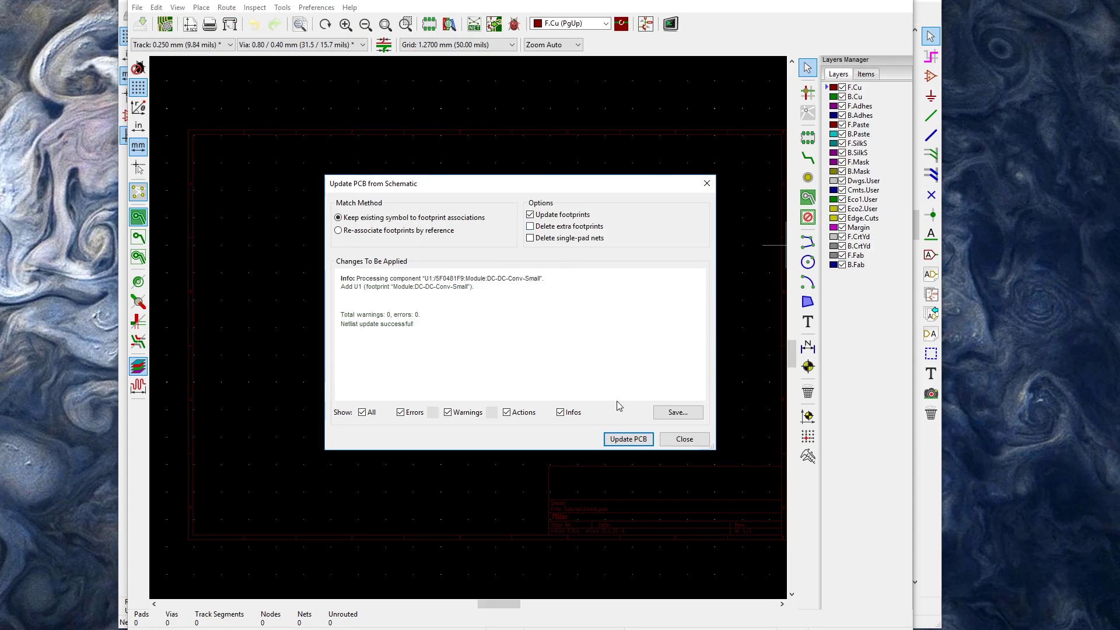
left_click(622, 443)
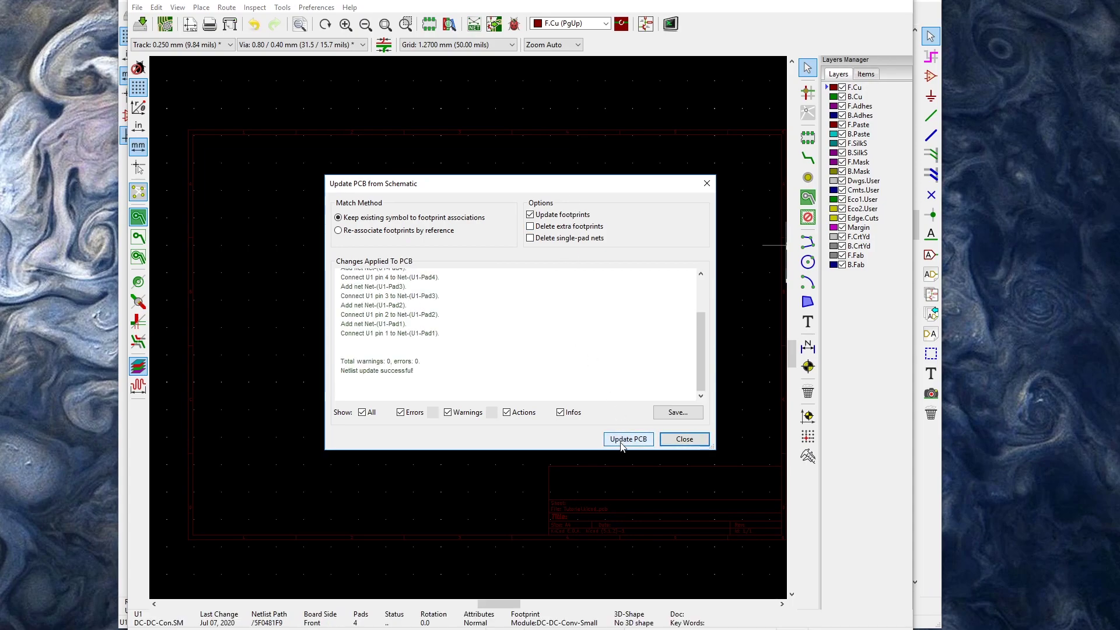
left_click(684, 440)
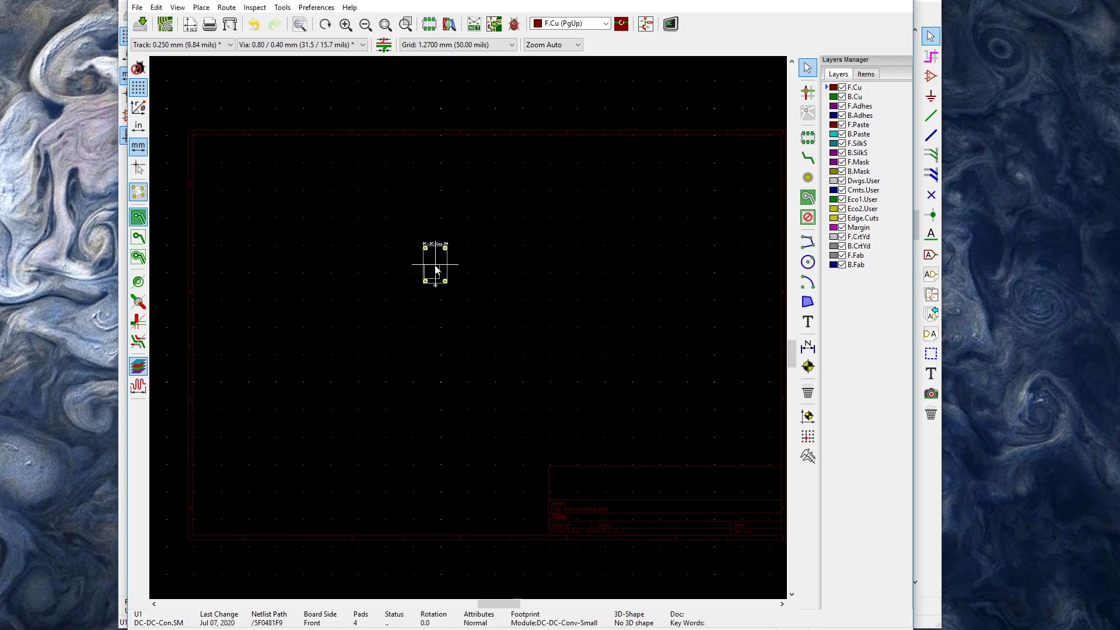
left_click(438, 255)
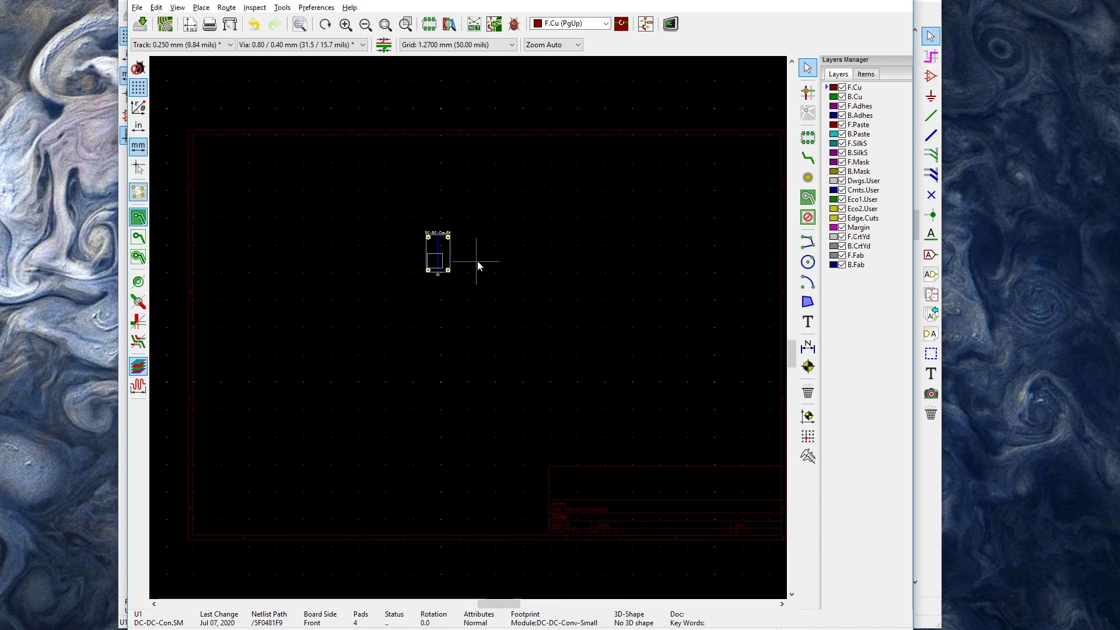
scroll(477, 260, "up", 6)
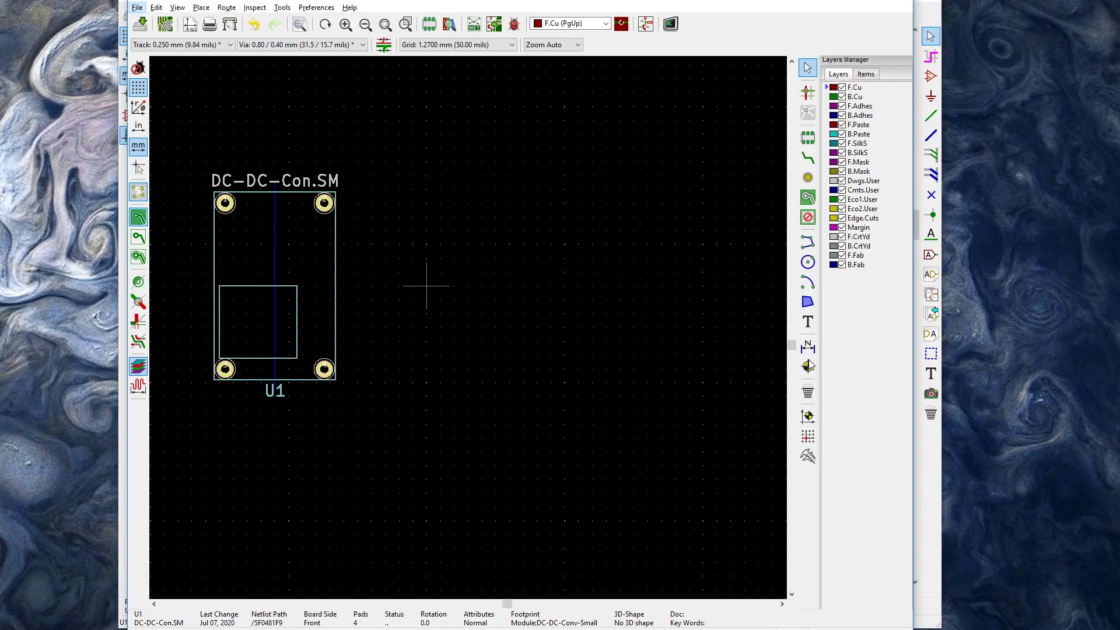
Step: Change the PCB grid to 0.0254 mm and zoom in on the U1 footprint
left_click(807, 455)
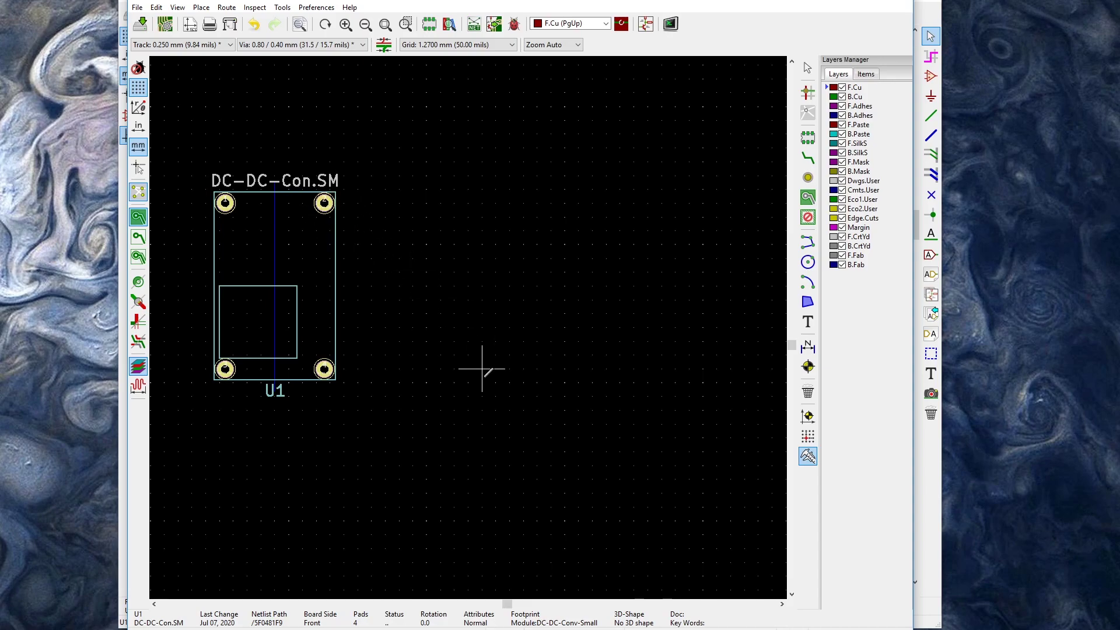
key("Escape")
right_click(413, 271)
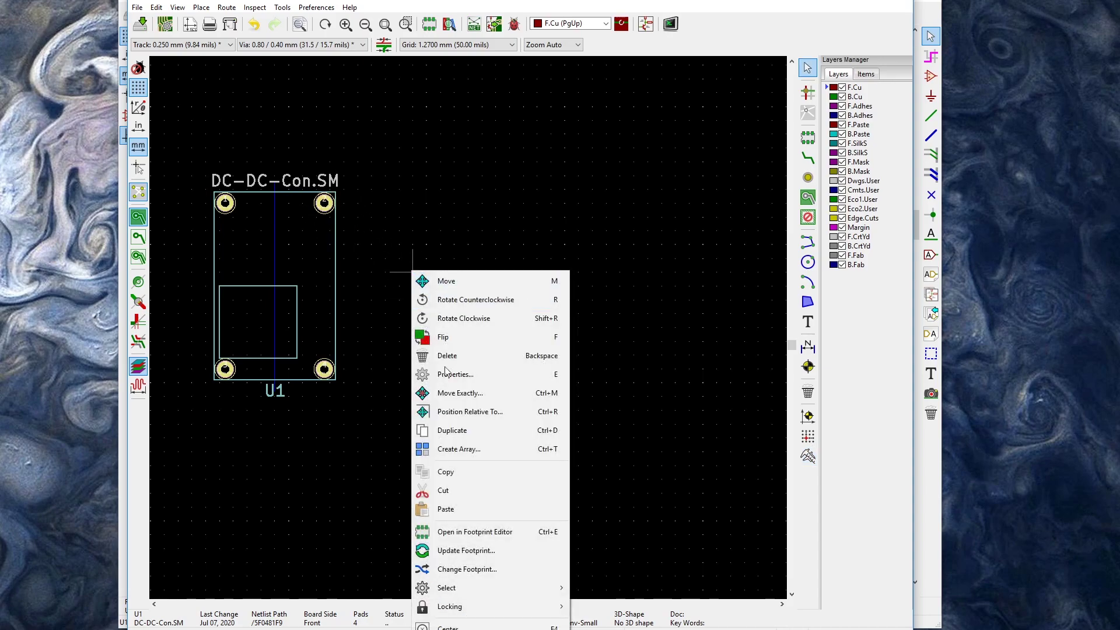
mouse_move(490, 629)
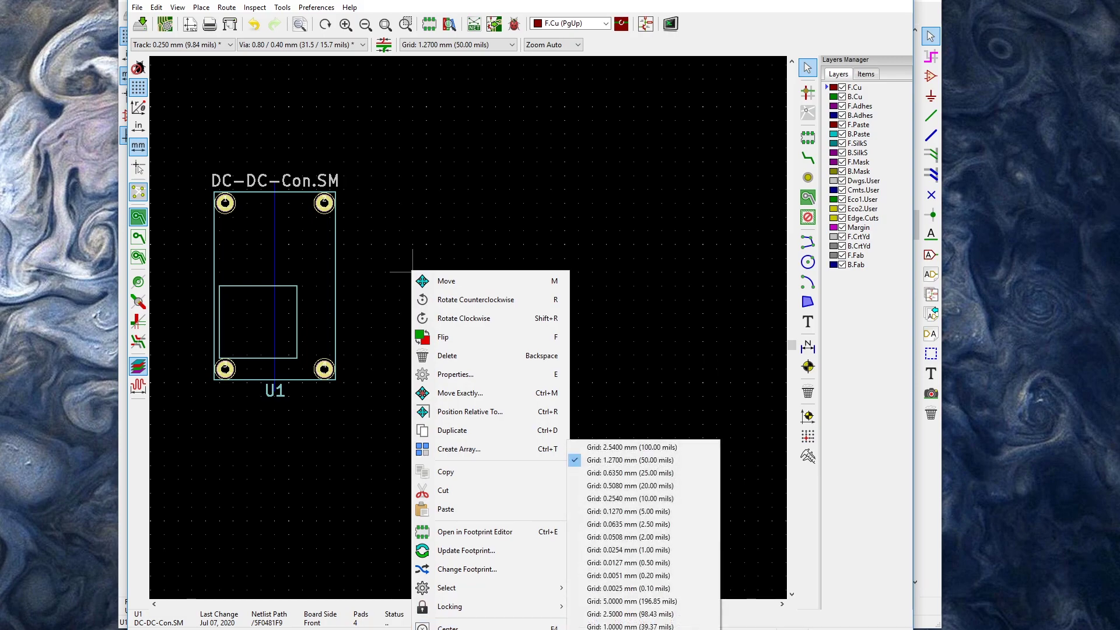
left_click(619, 549)
middle_click_drag(270, 315, 500, 381)
scroll(499, 384, "up", 4)
key("alt")
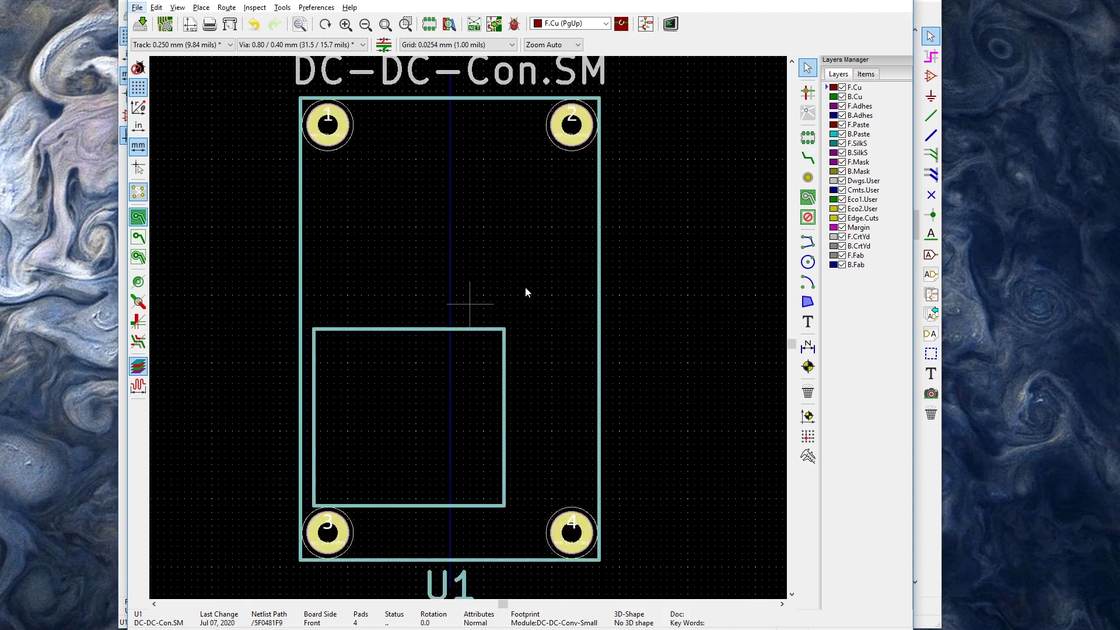
Step: Measure U1's pad spacing: 9.14 mm from pad 1 to pad 2, 15.37 mm to pad 3
left_click(809, 456)
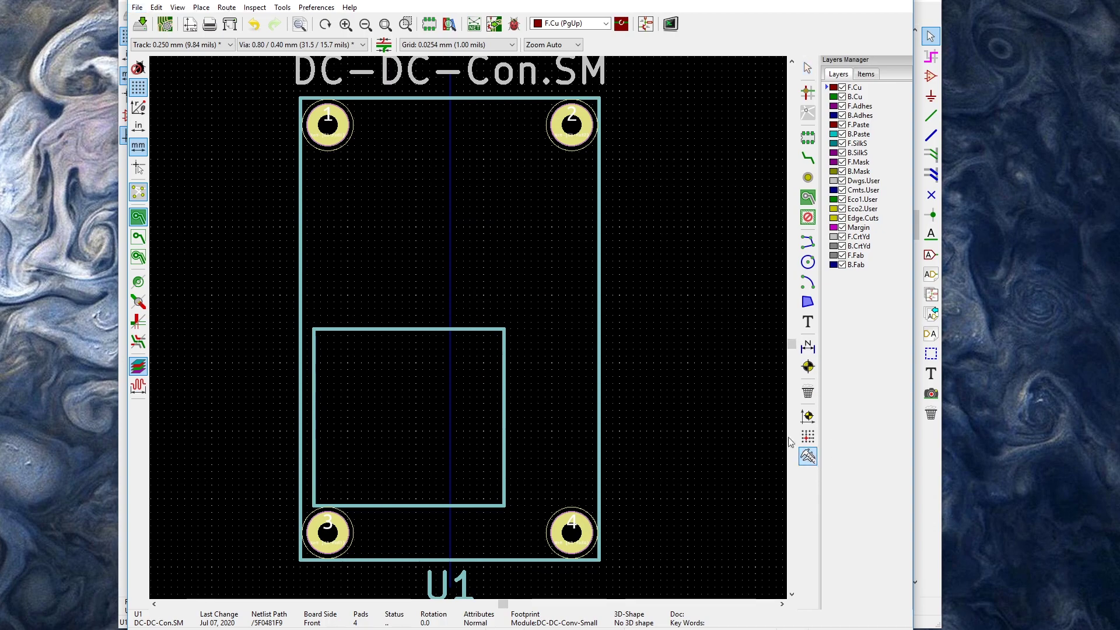
left_click(329, 122)
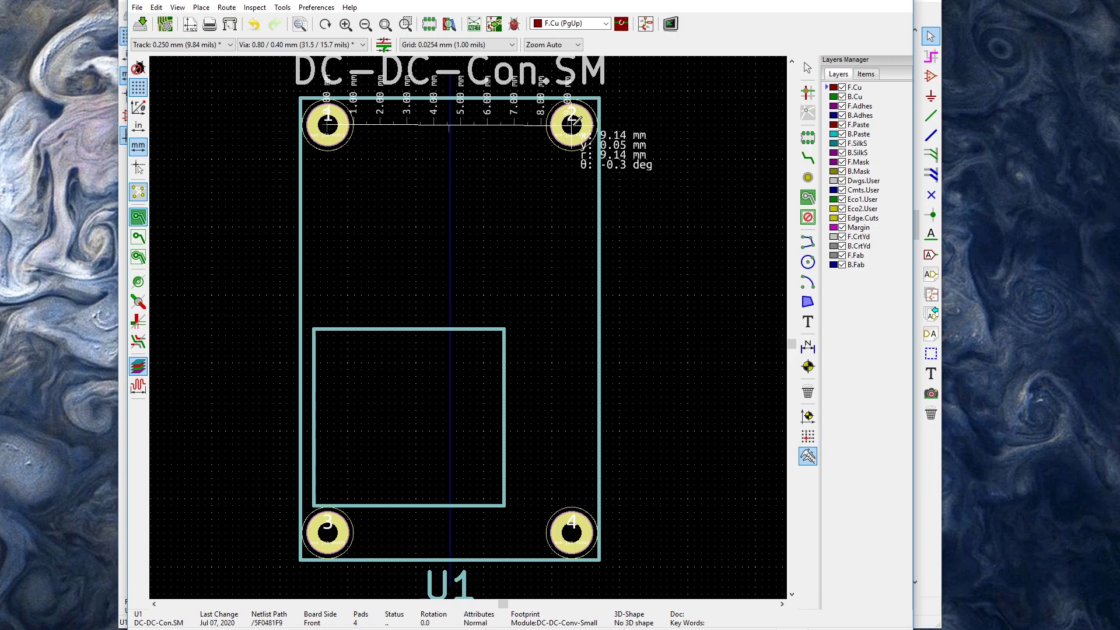
key("Escape")
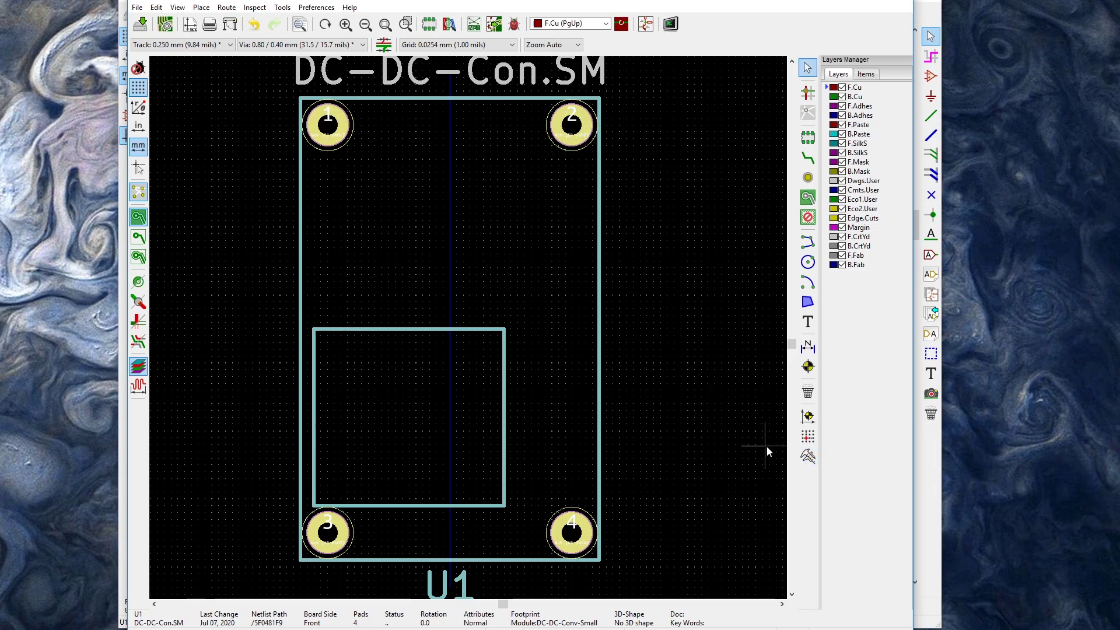
key("ctrl+shift+m")
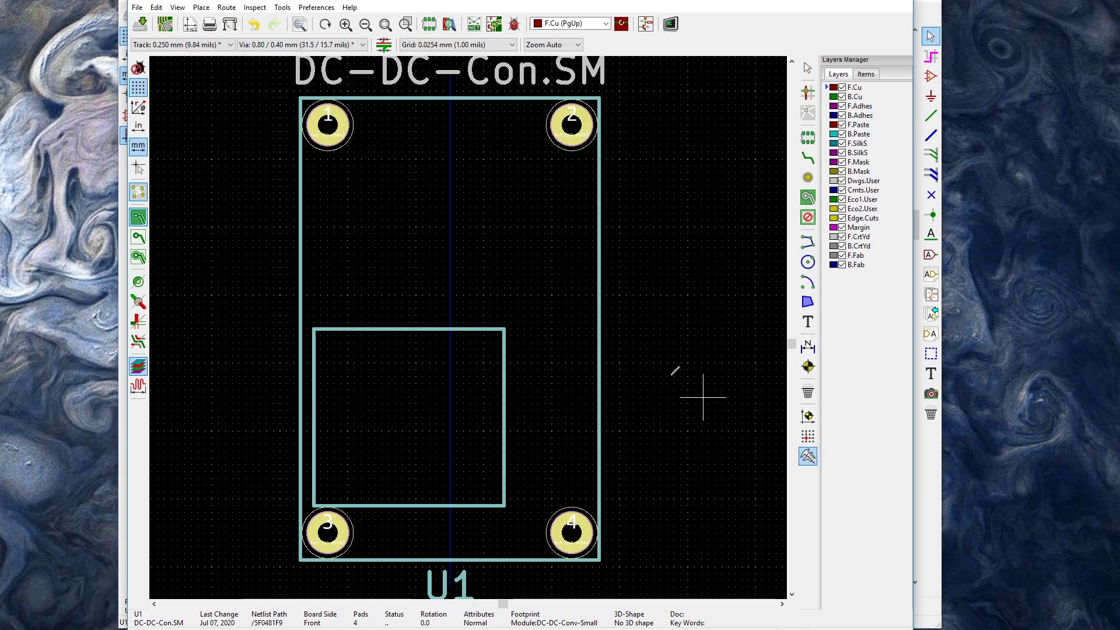
left_click(329, 120)
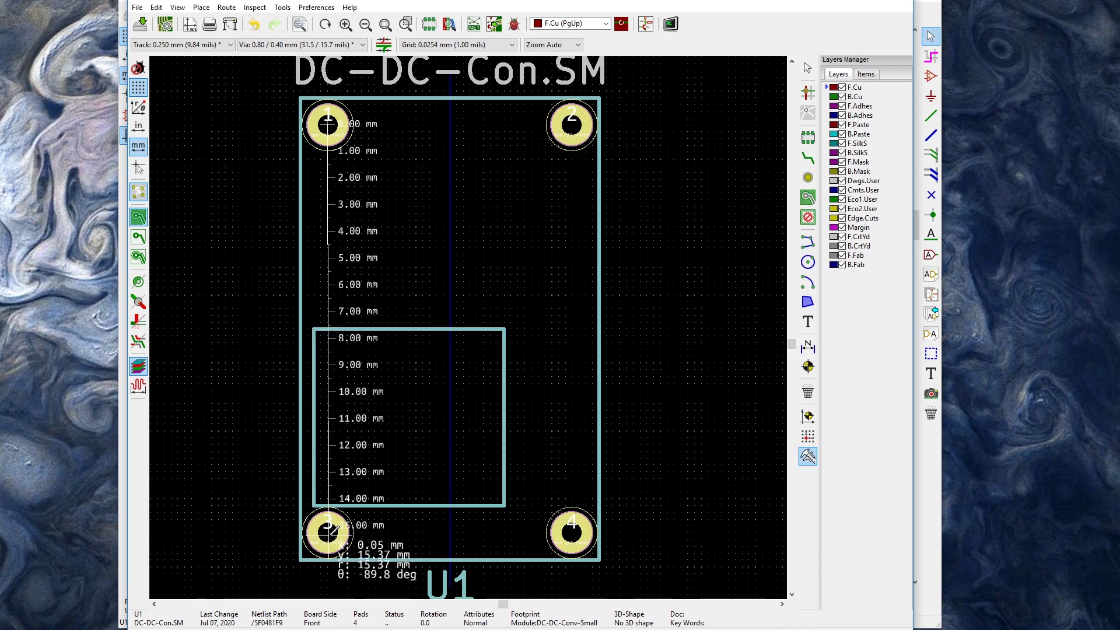
key("Escape")
key("Escape")
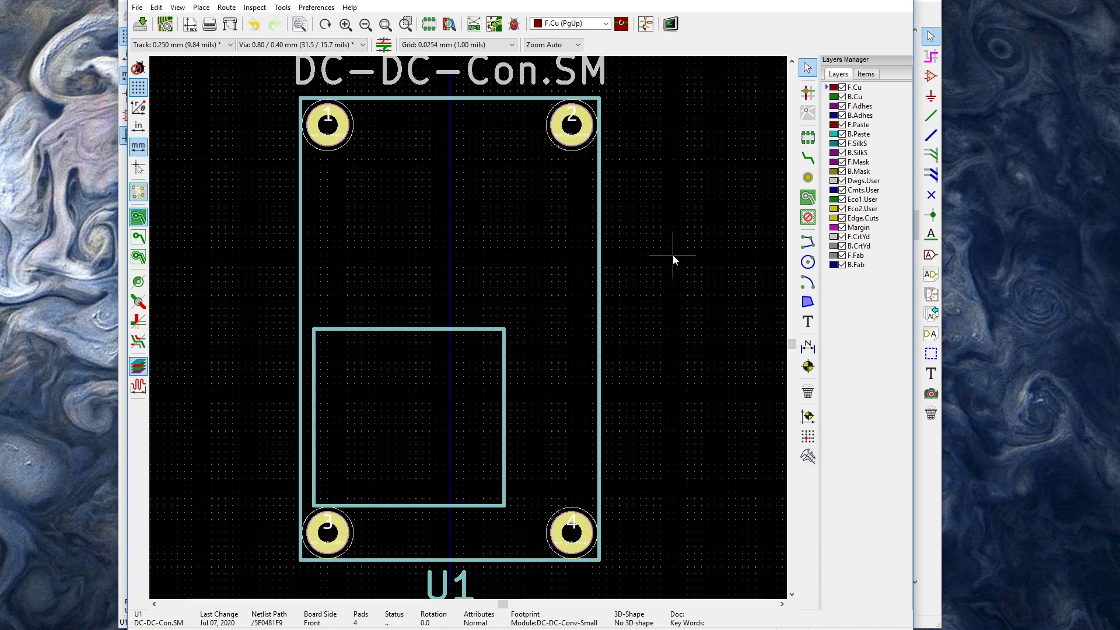
middle_click_drag(673, 252, 735, 272)
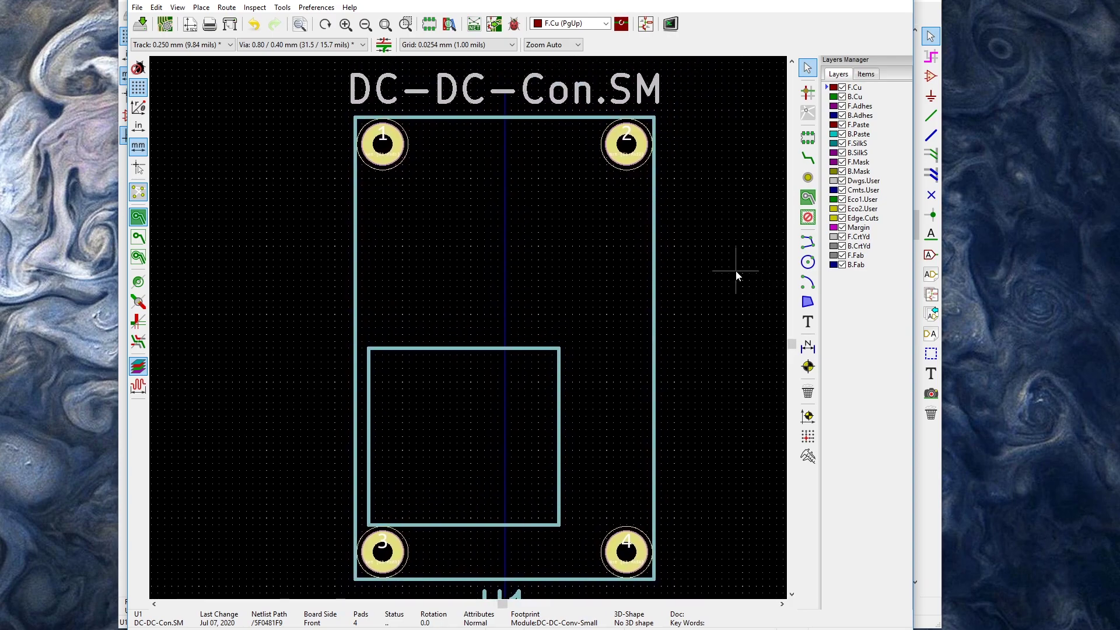